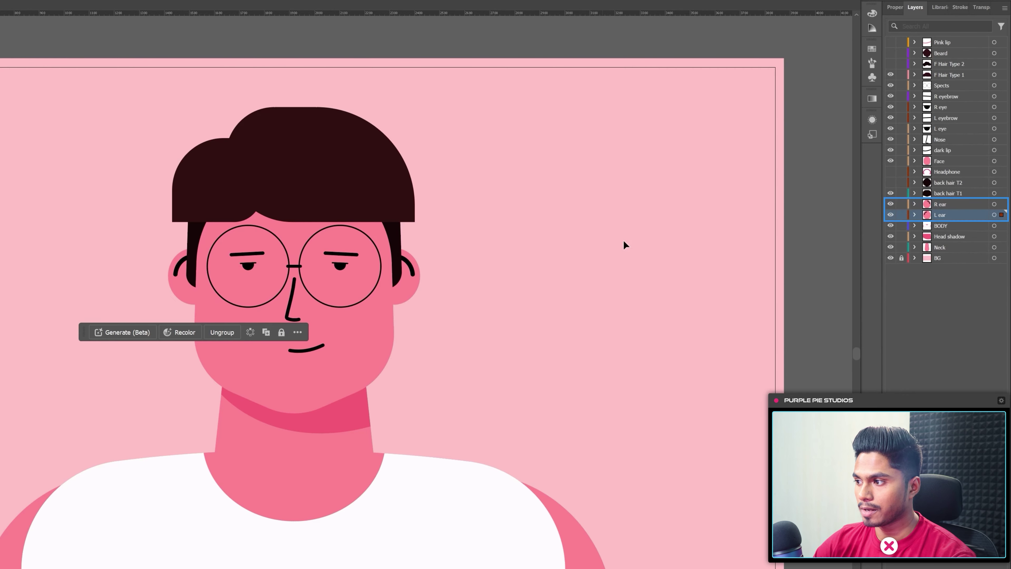
Look through the character's layer list from the facial features down to the background.
click(830, 172)
click(959, 332)
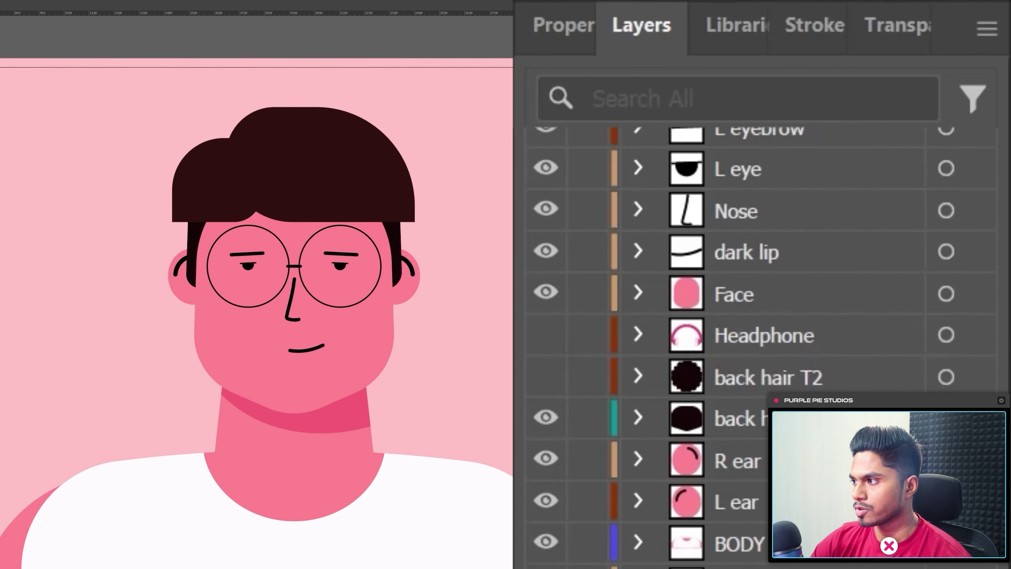
scroll(718, 346, down, 3)
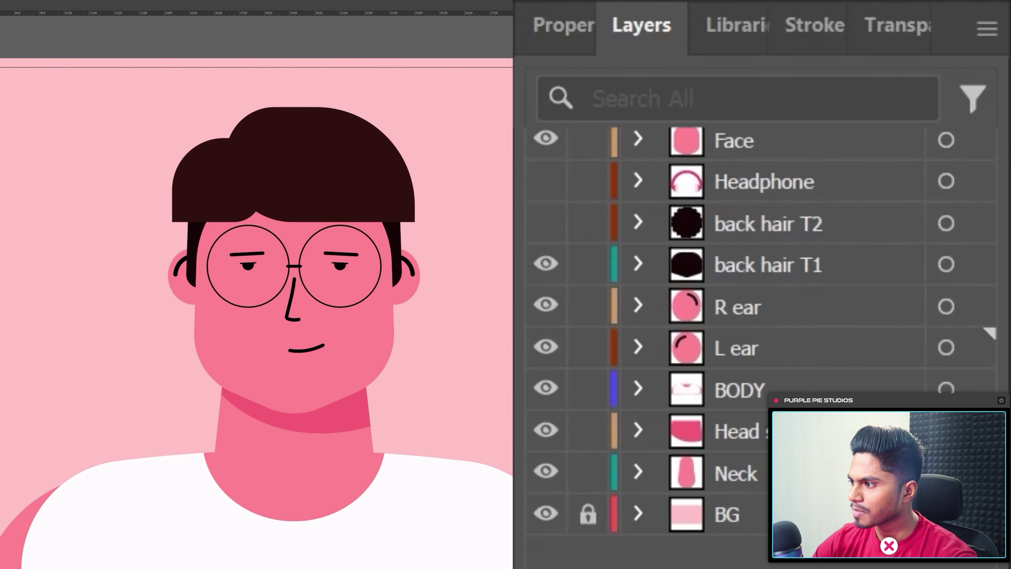
scroll(764, 303, up, 2)
click(763, 309)
scroll(717, 358, up, 2)
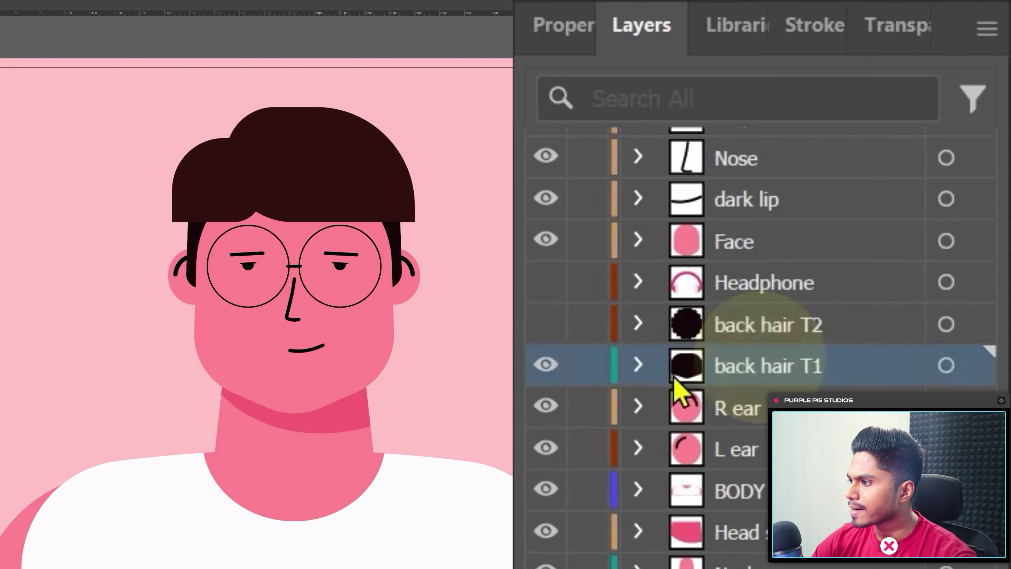
Show the back hair T2 and F Hair Type 2 layers on the character's head.
click(546, 364)
click(739, 366)
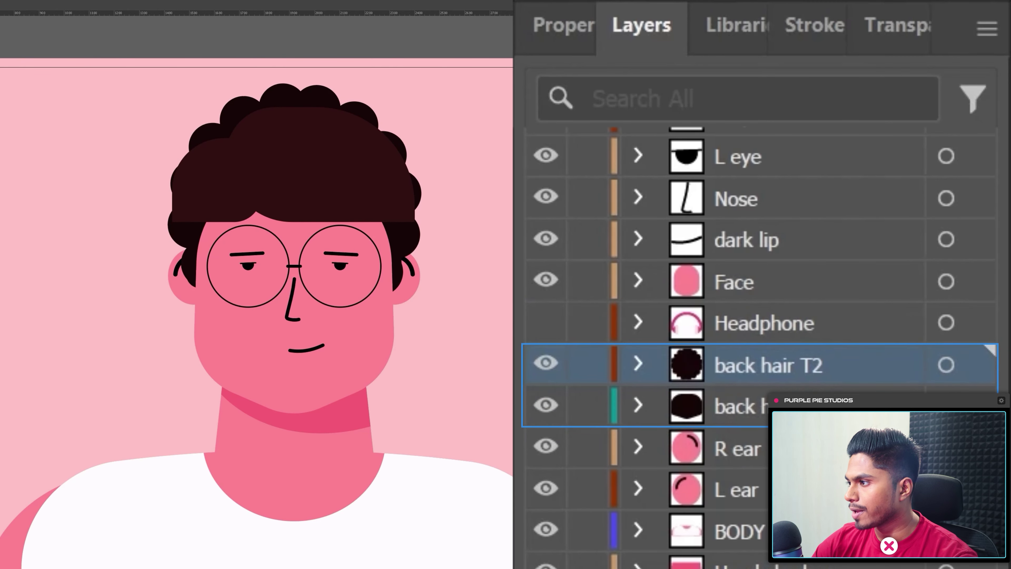
scroll(544, 164, up, 6)
click(544, 165)
scroll(544, 165, up, 1)
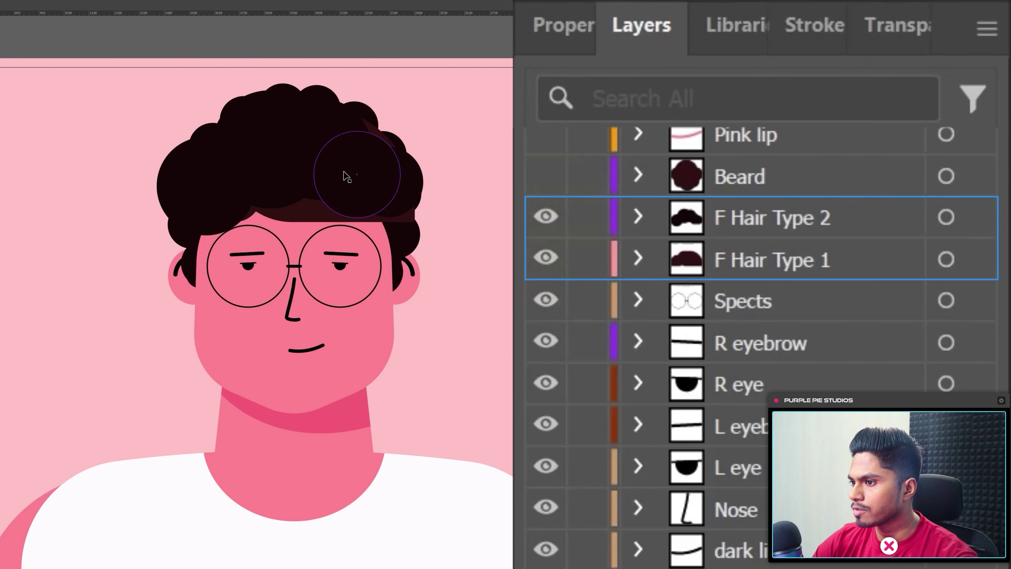
Try moving the front hair shapes away from the head, and undo the moves.
drag(344, 172, 133, 166)
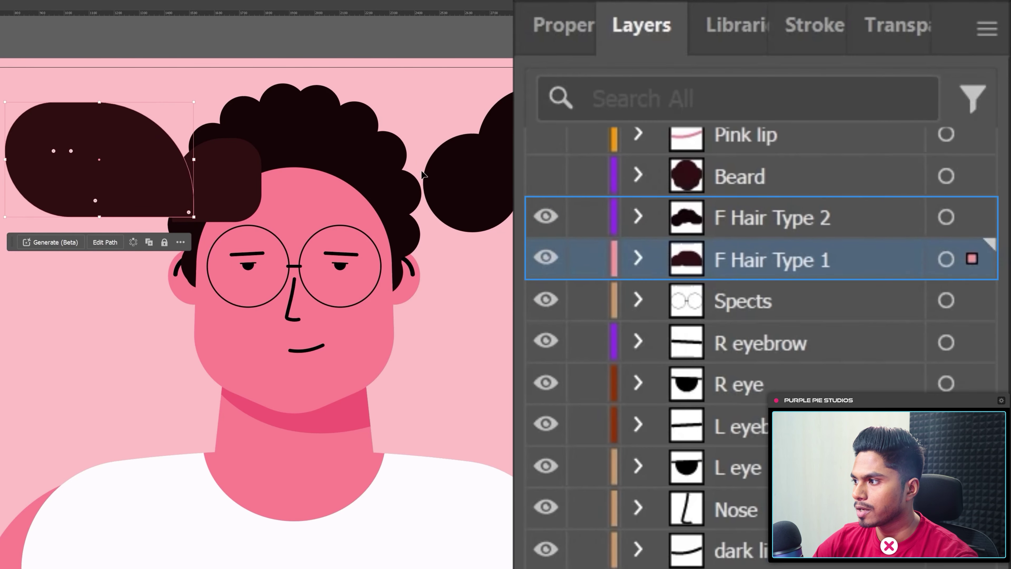
key(ctrl+z)
key(ctrl+z)
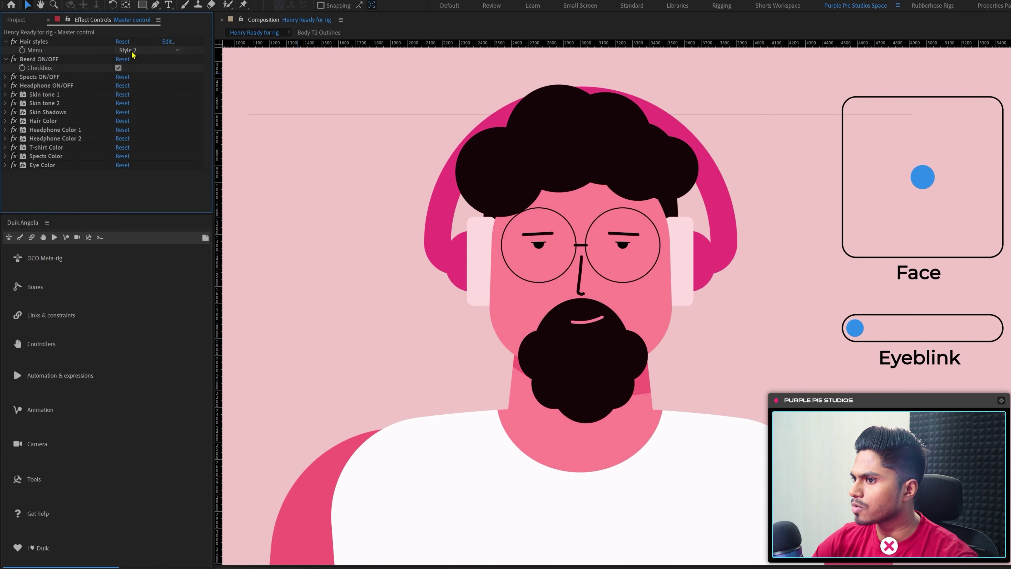
Switch to After Effects and preview the rigged character's alternative hair styles, including Style 1, Style 3 and Style 4.
click(143, 50)
click(144, 60)
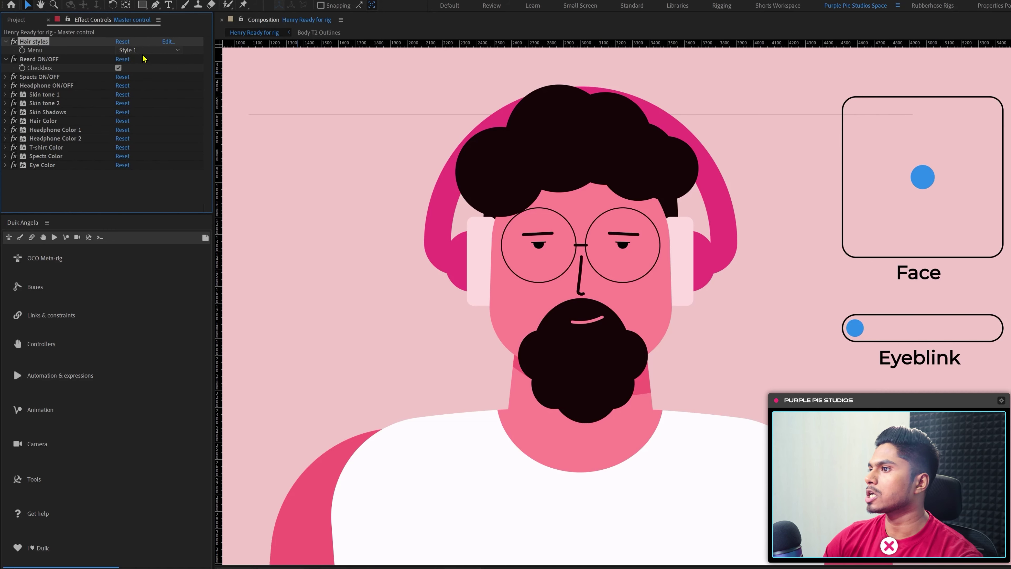
click(143, 50)
click(146, 88)
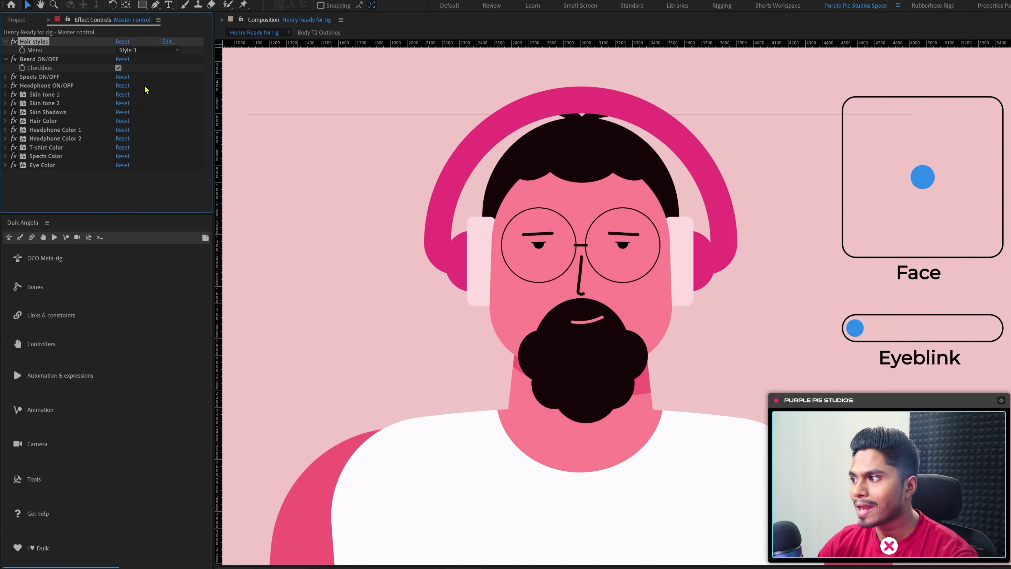
click(145, 50)
click(144, 102)
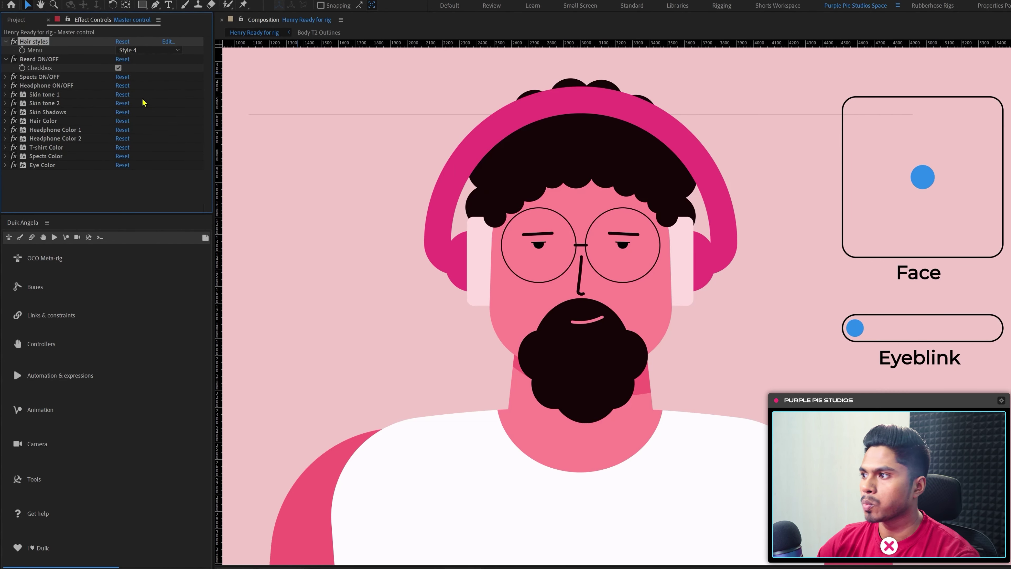
click(146, 50)
click(143, 113)
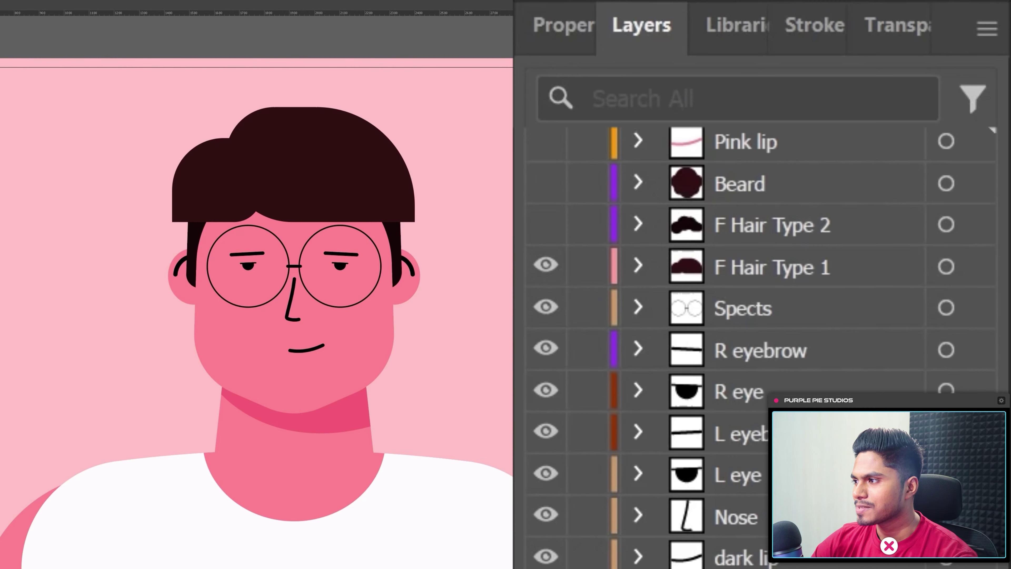
Switch to Illustrator and show the hidden Beard and Pink lip layers on the character.
click(544, 186)
click(546, 144)
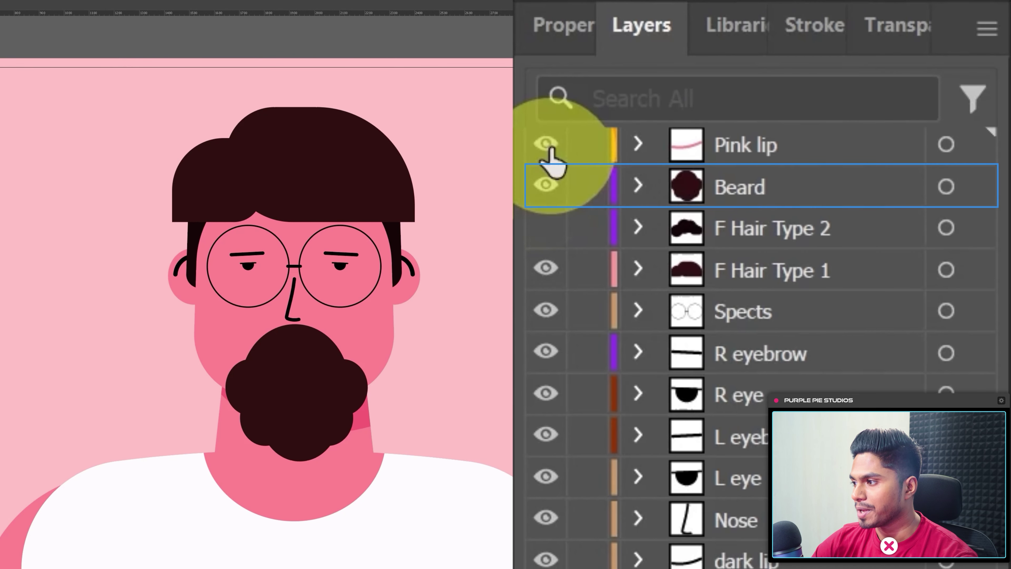
scroll(546, 442, down, 5)
click(546, 442)
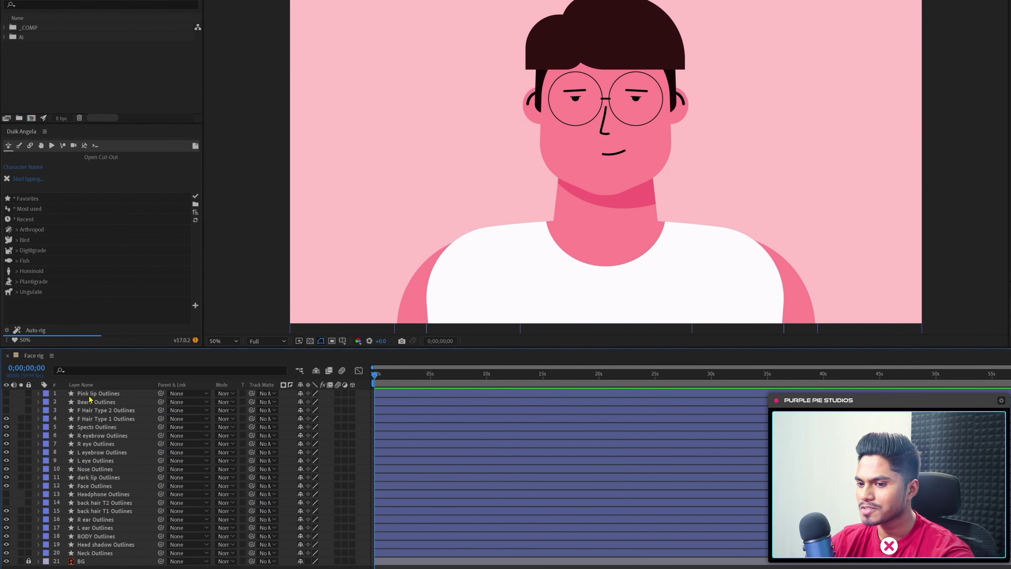
Switch to After Effects and try creating shapes from the unlocked BG vector layer, undo the conversion and relock BG.
click(91, 398)
click(54, 565)
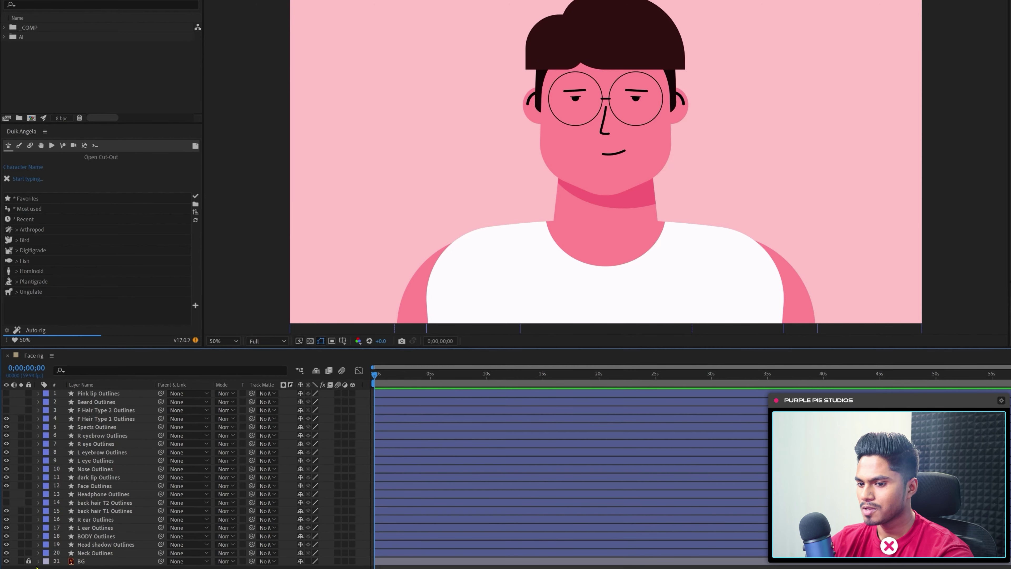
click(28, 561)
click(82, 561)
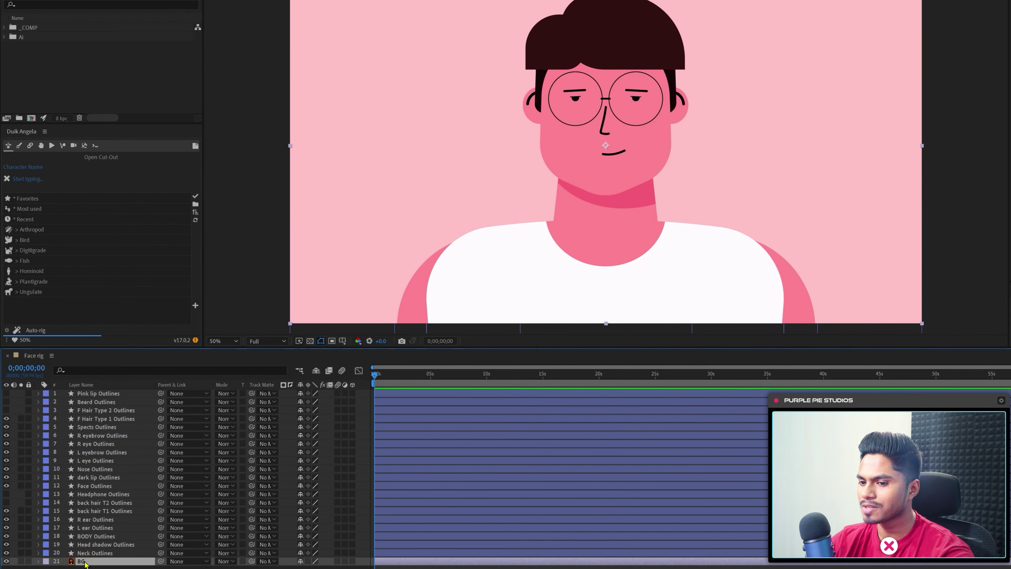
right_click(85, 562)
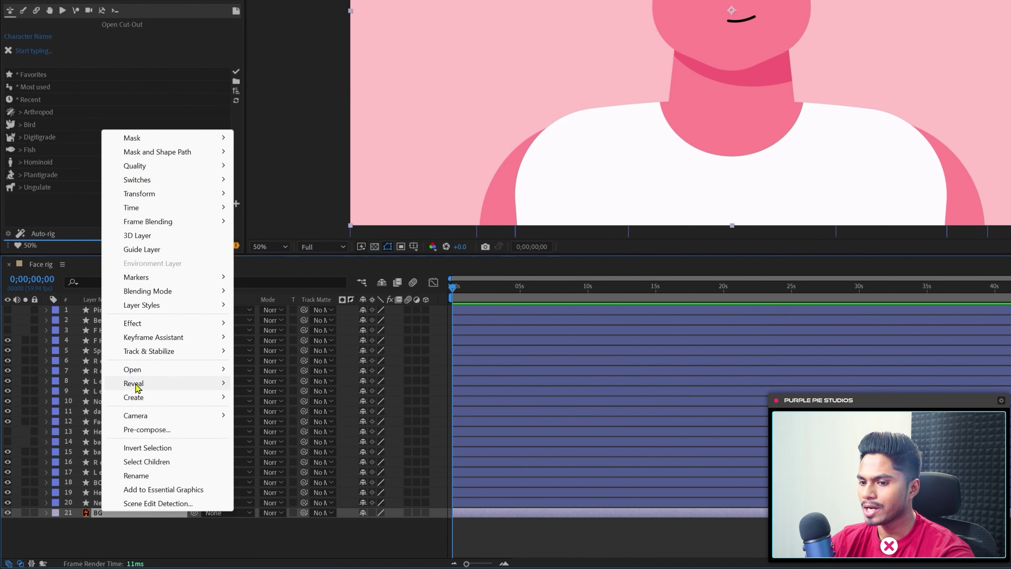
mouse_move(139, 399)
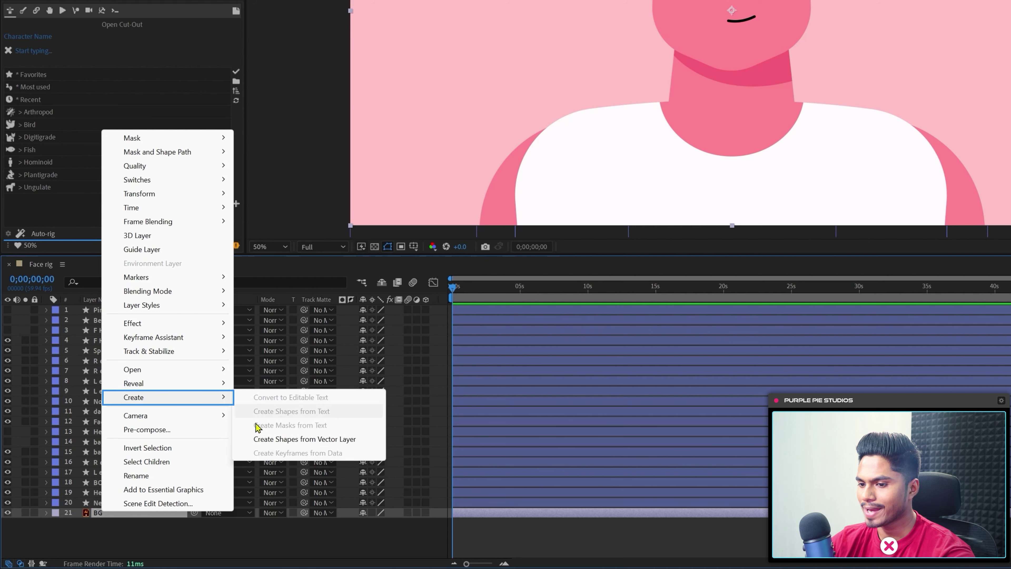
click(288, 441)
key(ctrl+z)
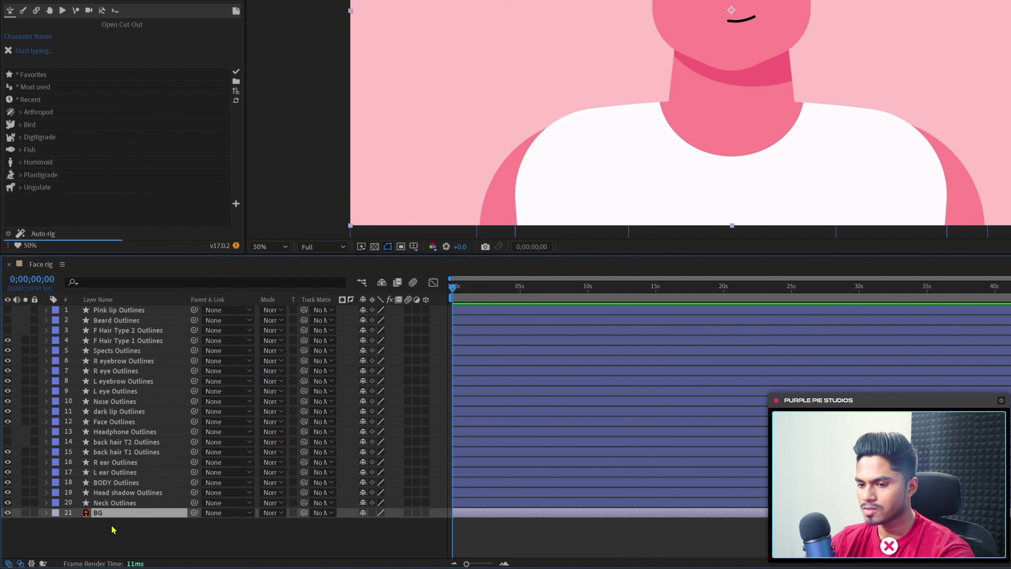
click(34, 514)
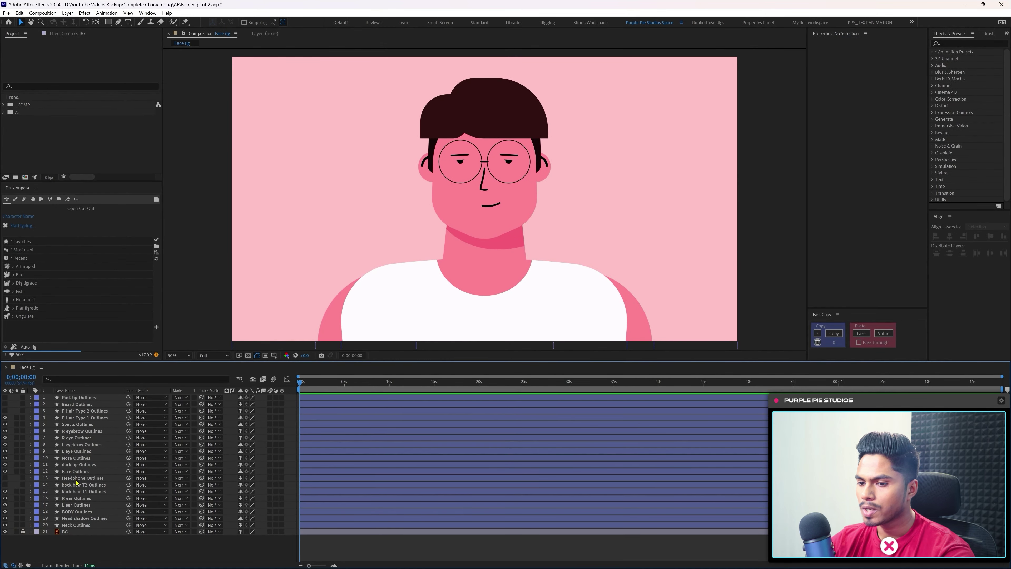
Add a null object to the Face rig composition.
right_click(65, 540)
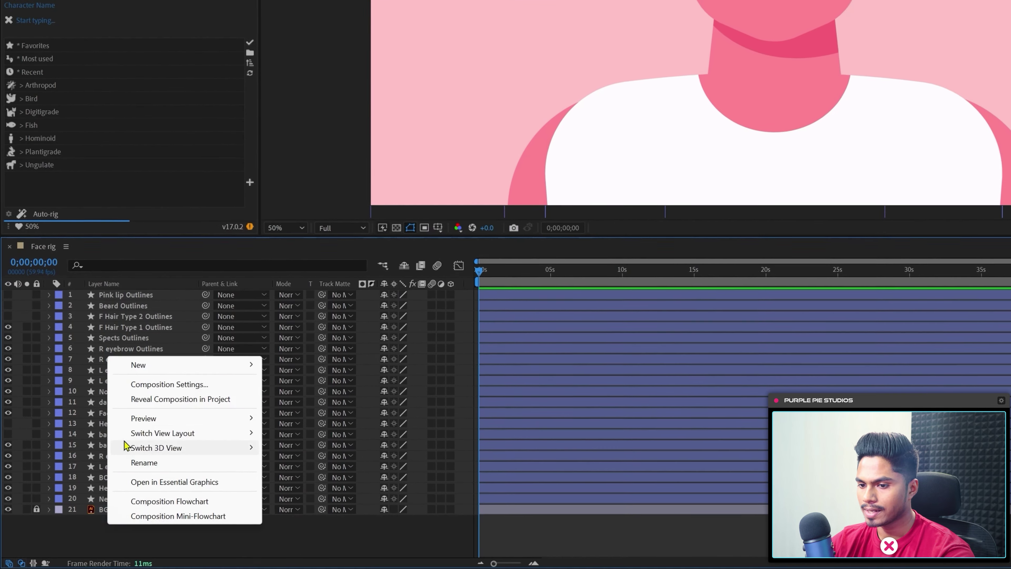
mouse_move(143, 368)
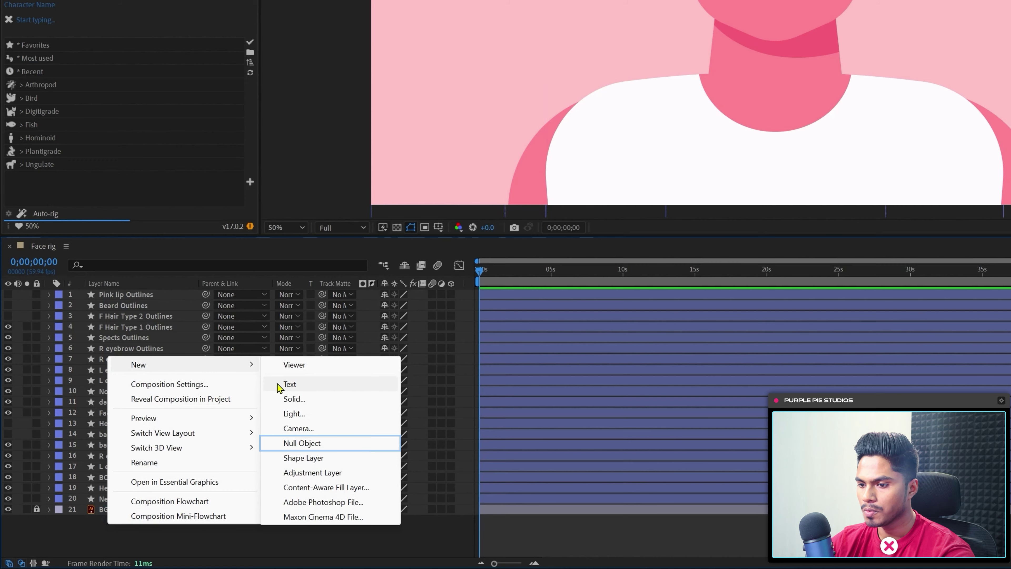
click(292, 443)
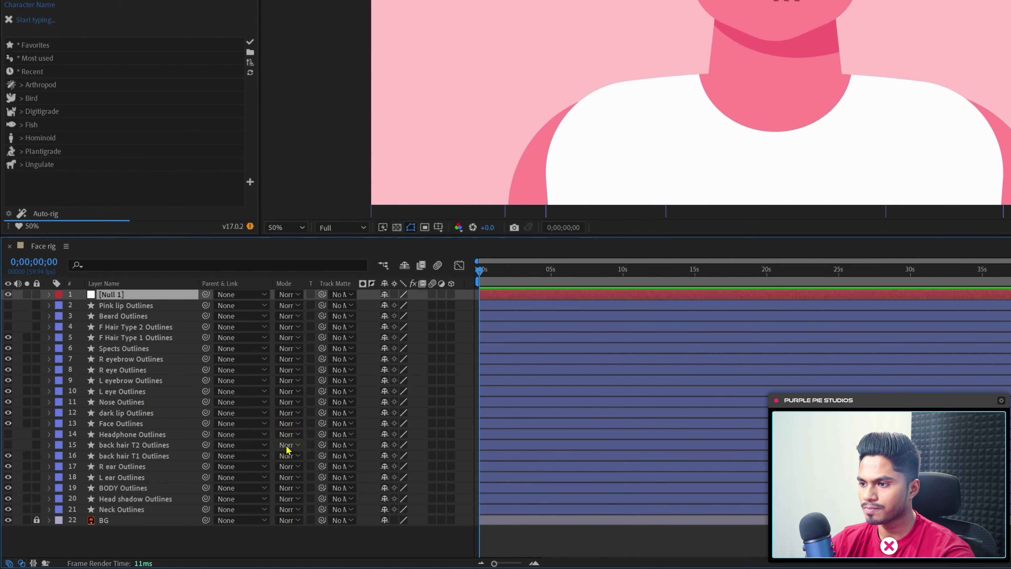
key(grave)
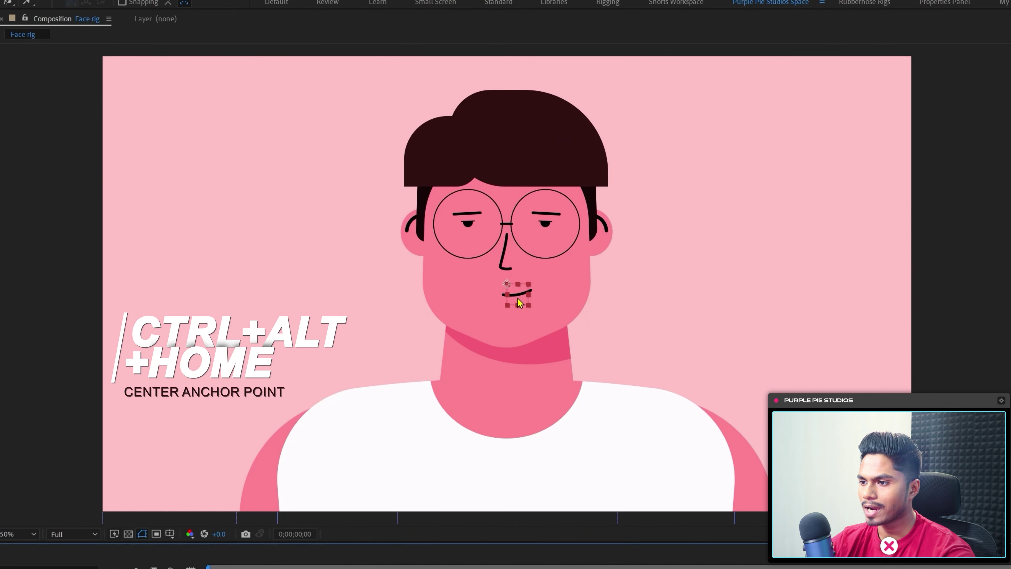
Center the null's anchor point and align the null horizontally and vertically to the center of the composition.
key(ctrl+alt+Home)
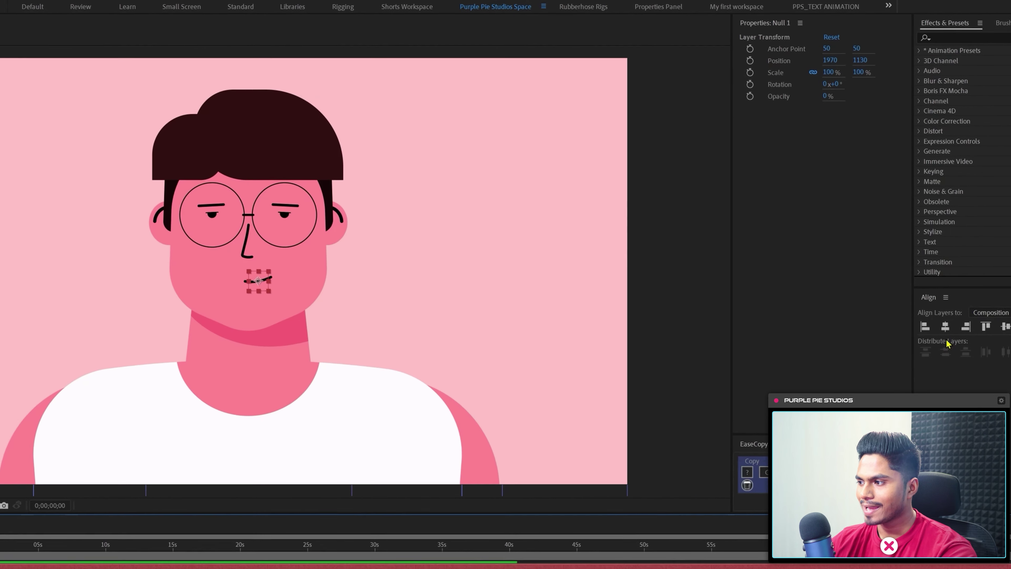
click(946, 327)
click(981, 325)
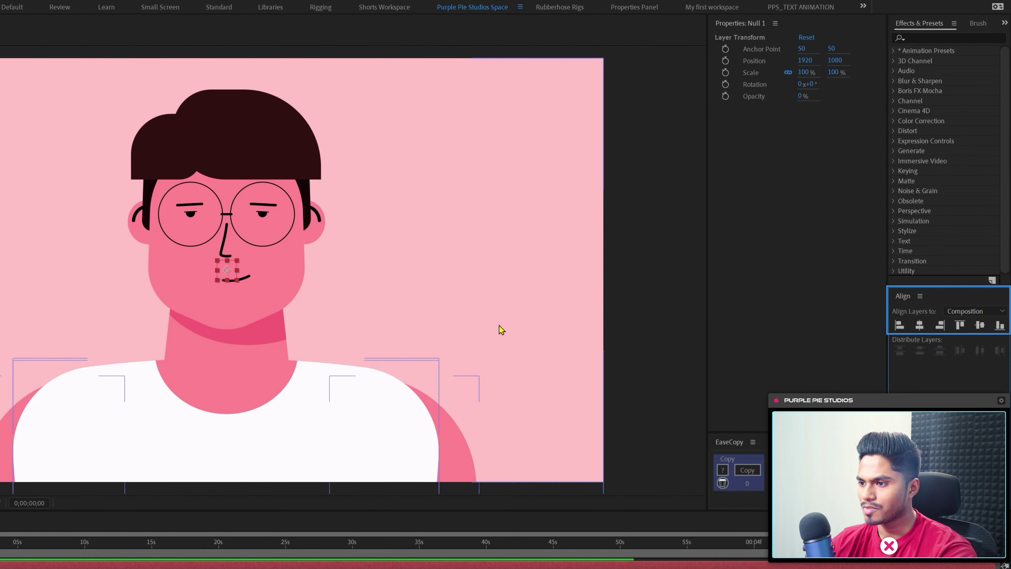
Rename the null to "Facial elements" and move it directly below the Spects Outlines layer.
click(120, 310)
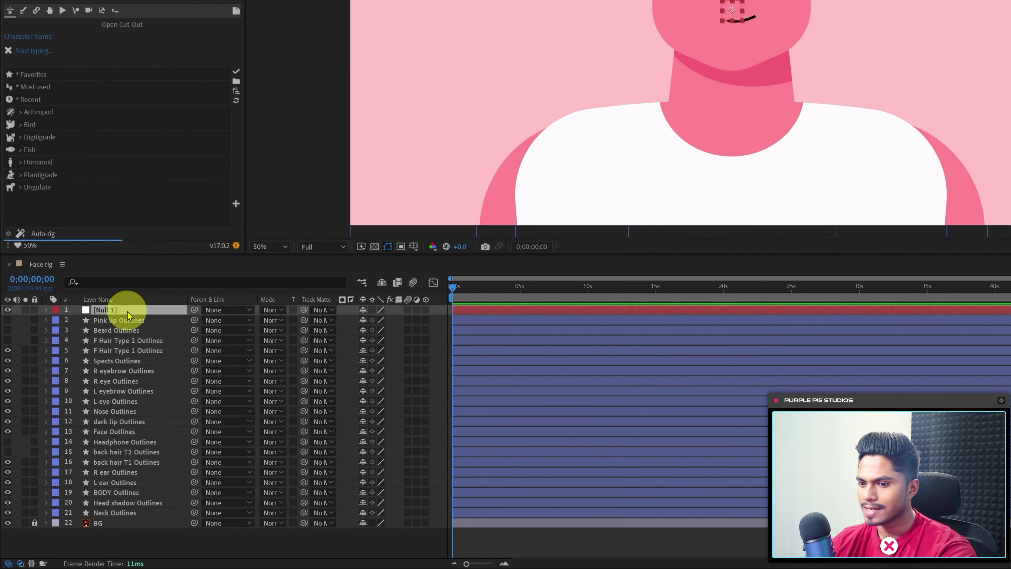
key(Return)
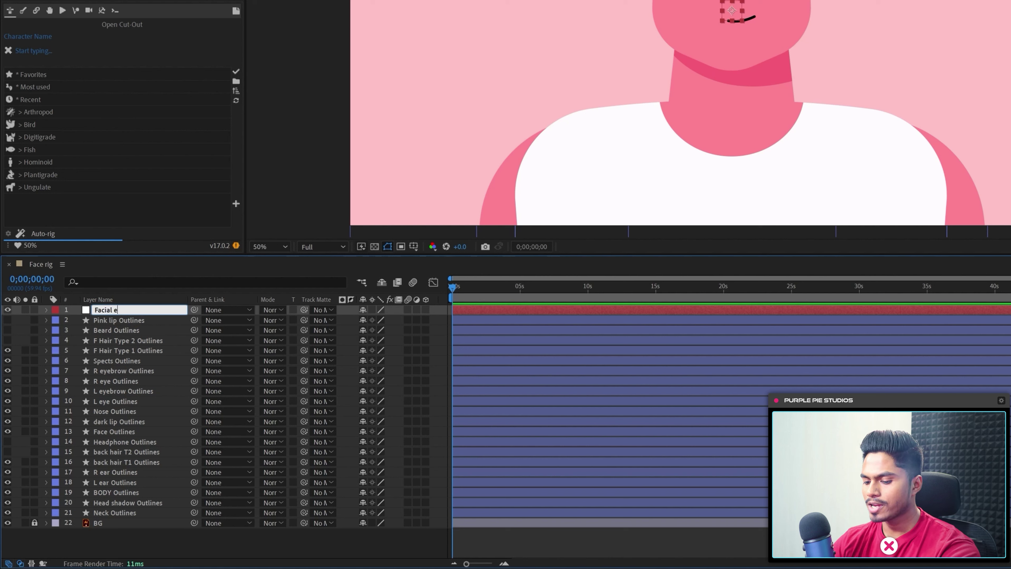
text(Facial elements)
key(Return)
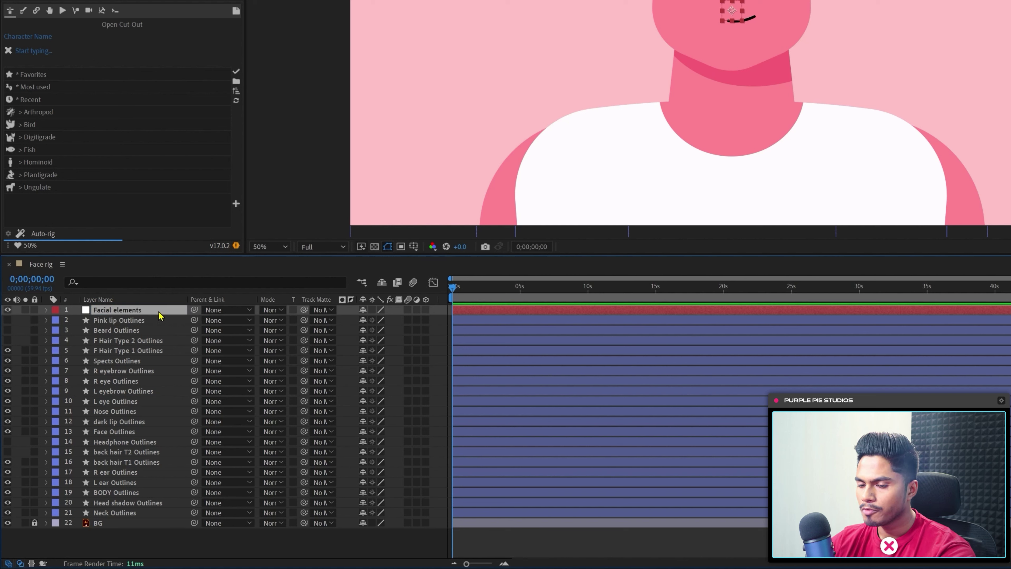
drag(160, 311, 165, 367)
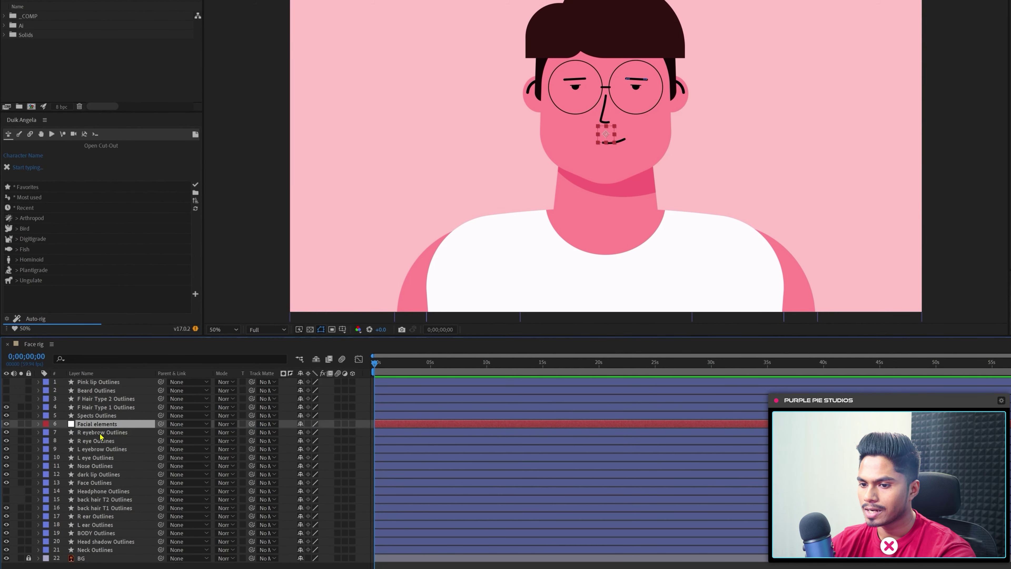
Parent the pink lip, beard, spects, both eyebrows, both eyes, nose and dark lip layers to the Facial elements null.
click(100, 433)
ctrl+click(102, 441)
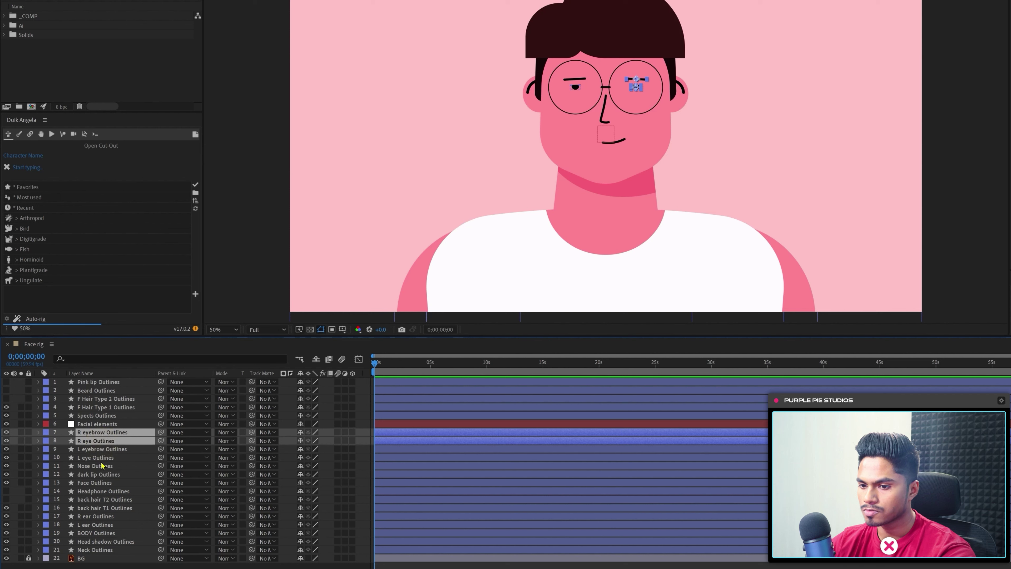
shift+click(102, 458)
shift+click(108, 466)
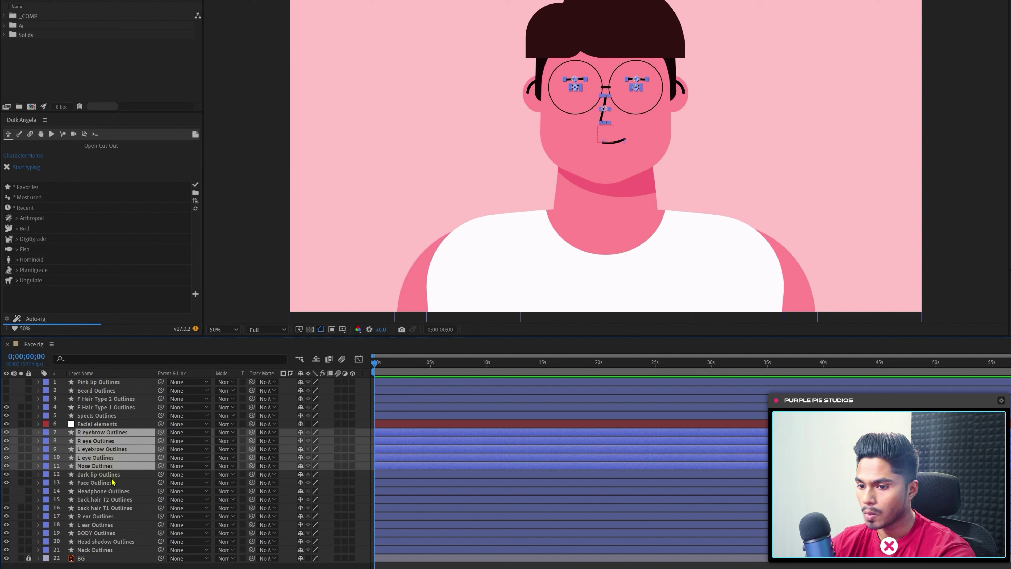
click(648, 86)
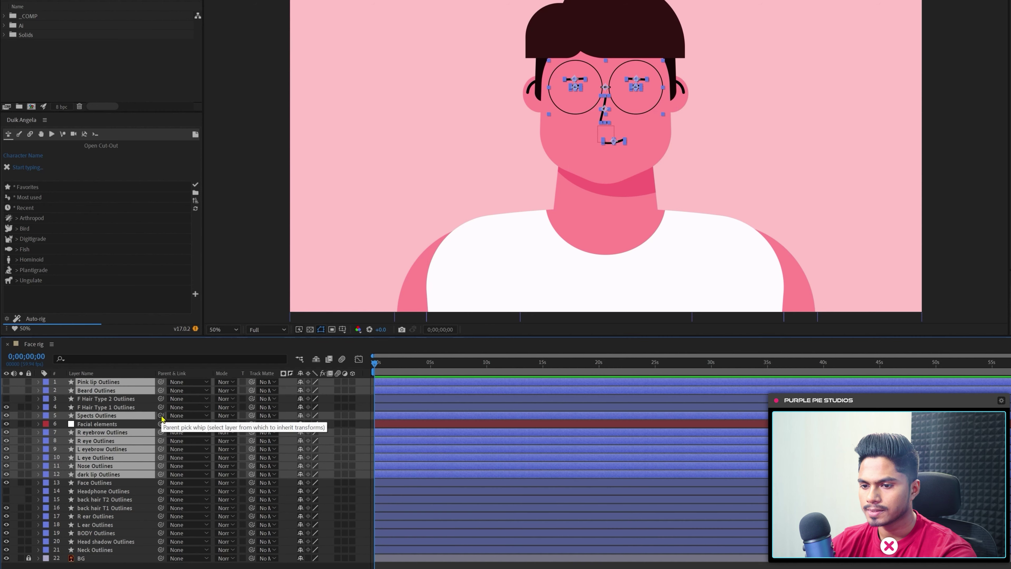
drag(161, 416, 118, 424)
Separate the Facial elements null's position into X and Y dimensions and start keyframing both at frame 0.
click(119, 425)
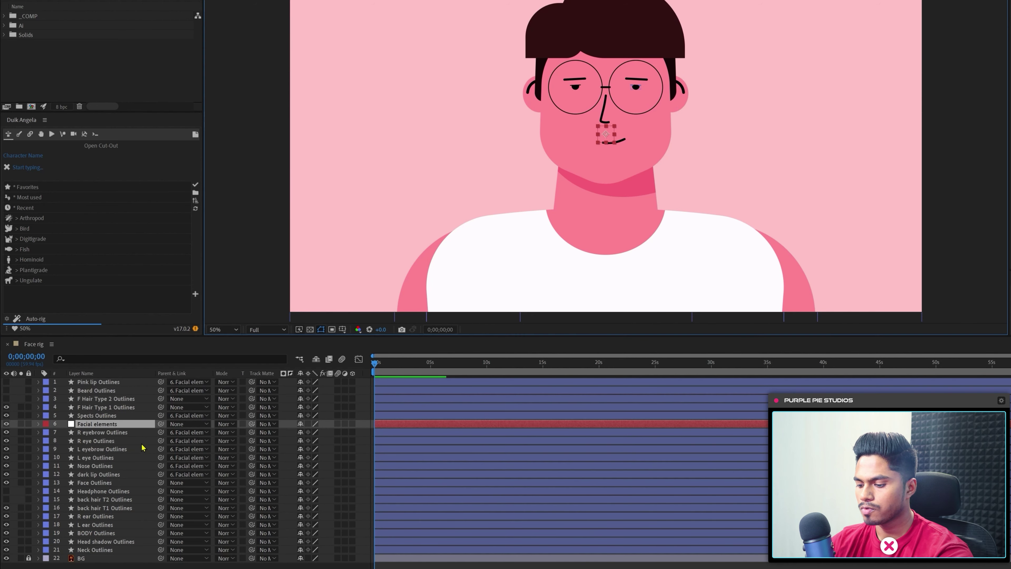
key(p)
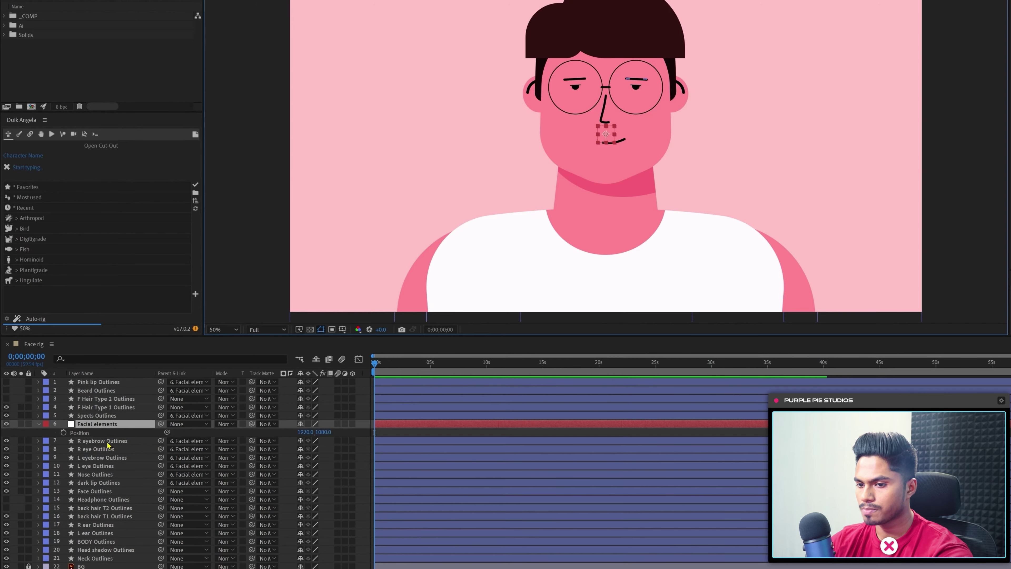
click(84, 434)
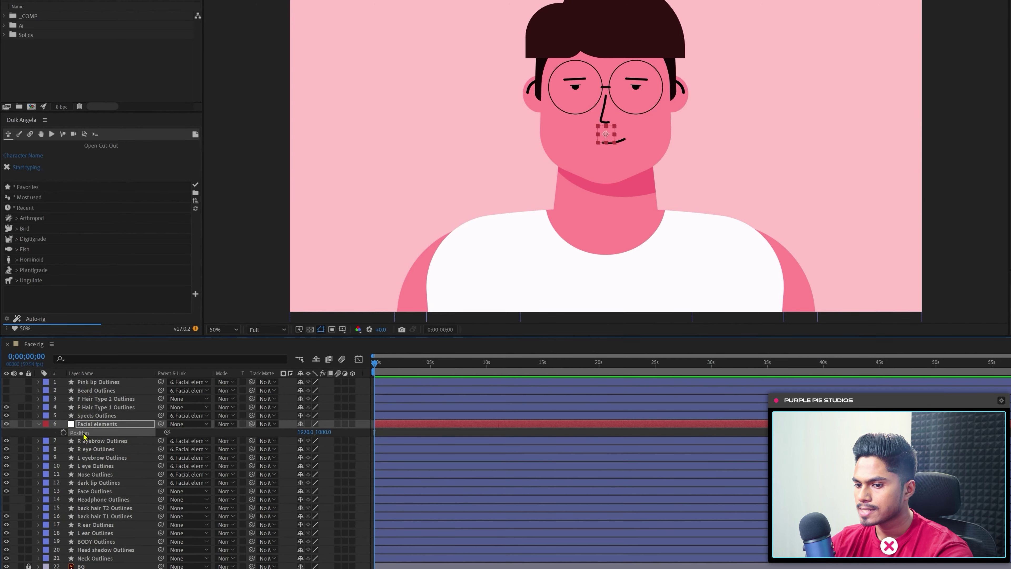
right_click(84, 436)
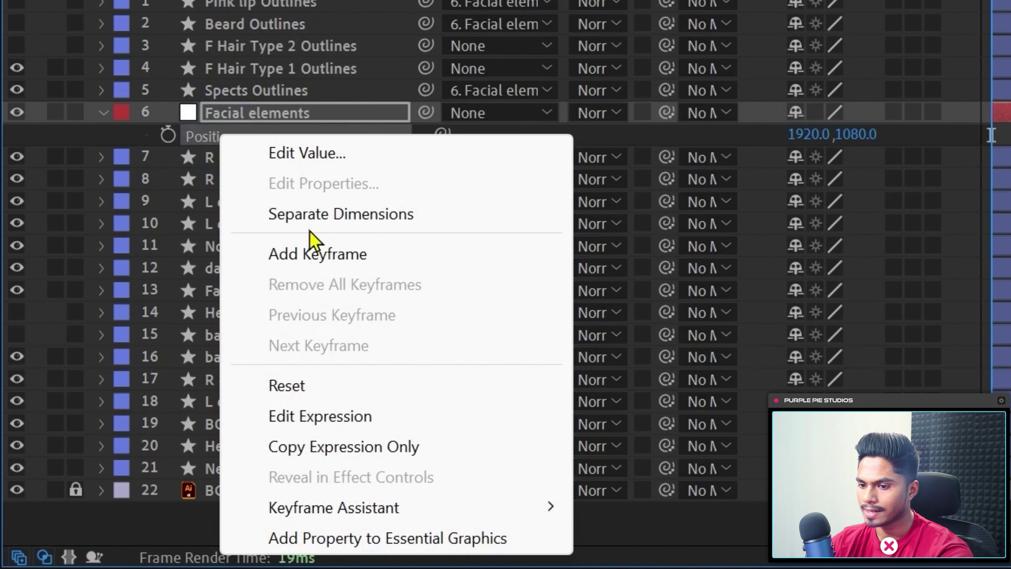
click(120, 463)
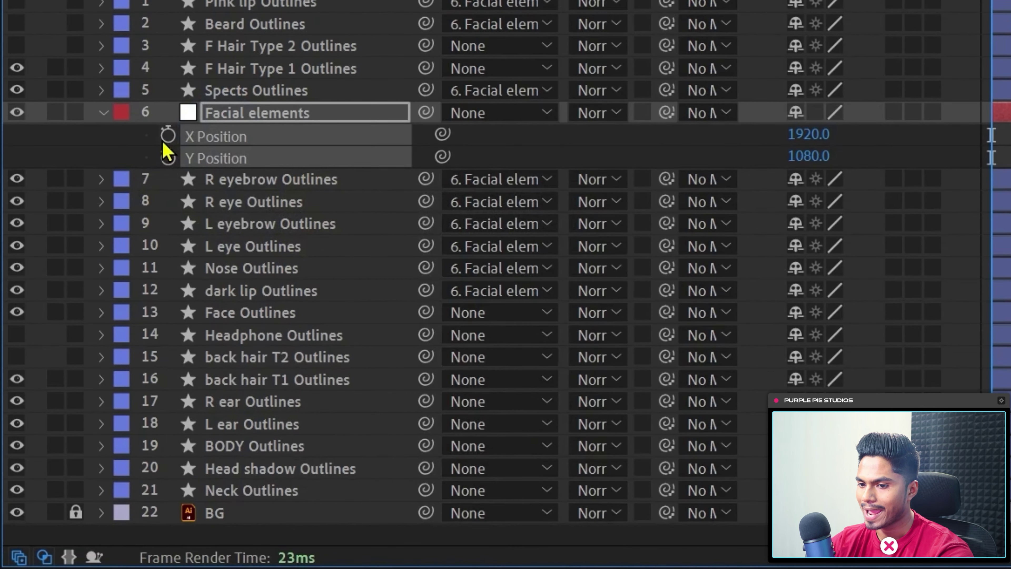
click(168, 135)
click(168, 157)
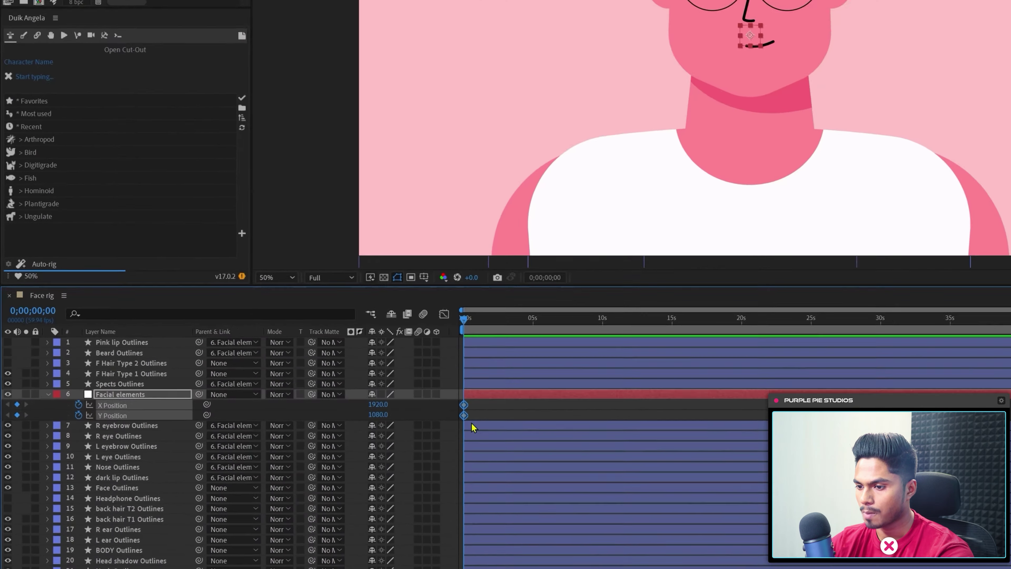
click(388, 453)
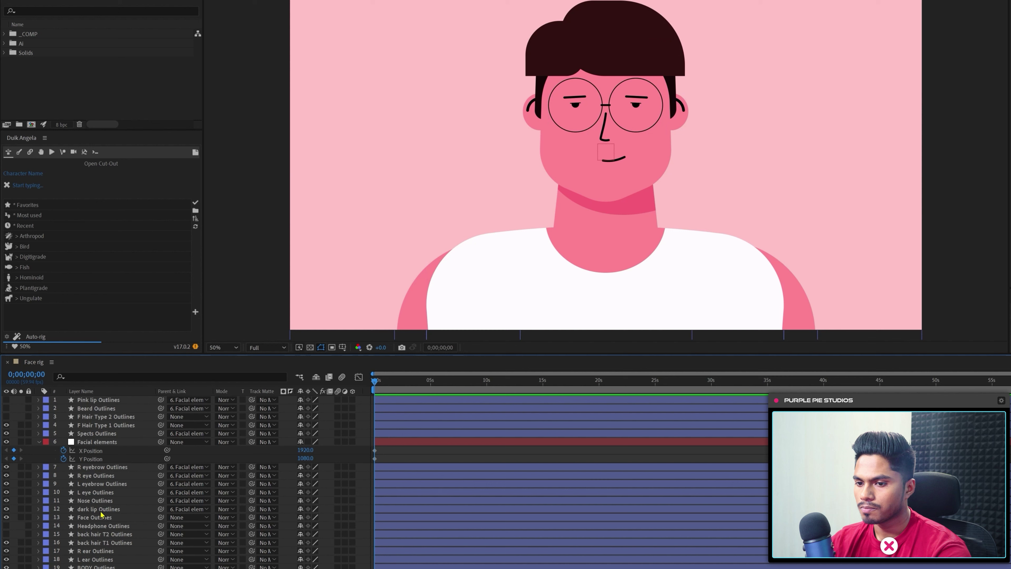
Move the current time forward 5 frames and add X and Y position keyframes to the Facial elements null.
click(100, 443)
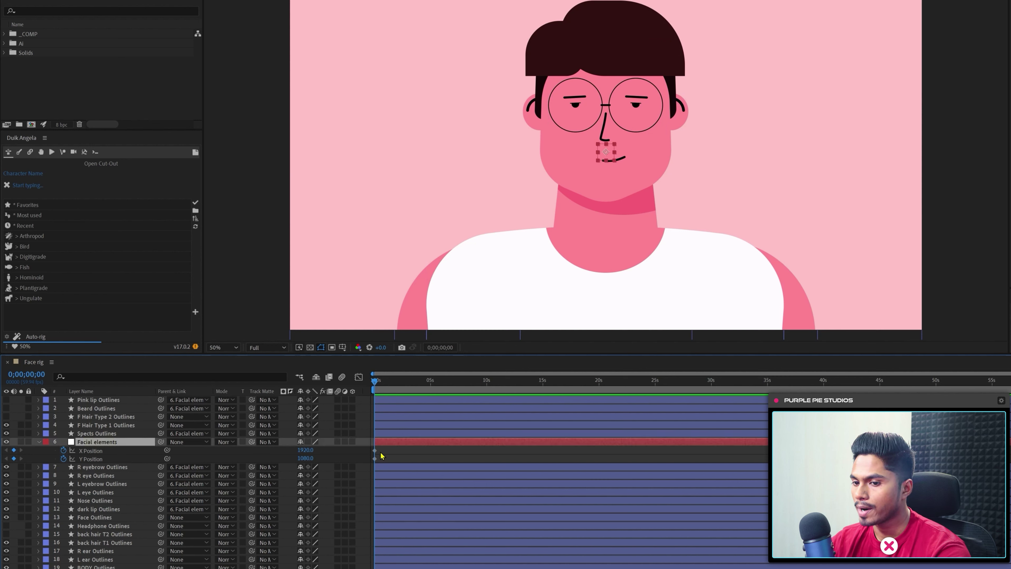
click(412, 460)
scroll(415, 464, up, 3)
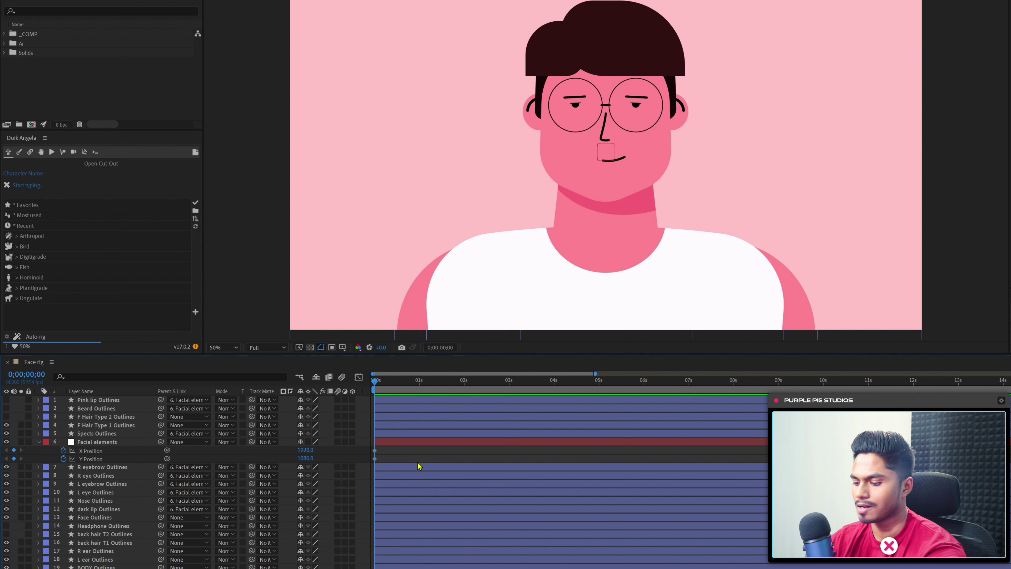
scroll(419, 467, up, 2)
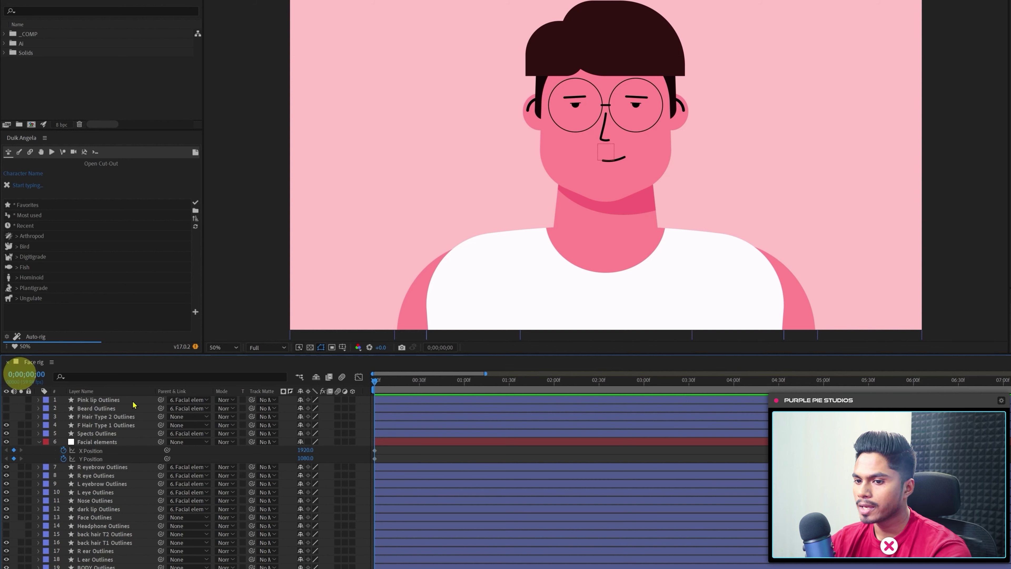
click(26, 375)
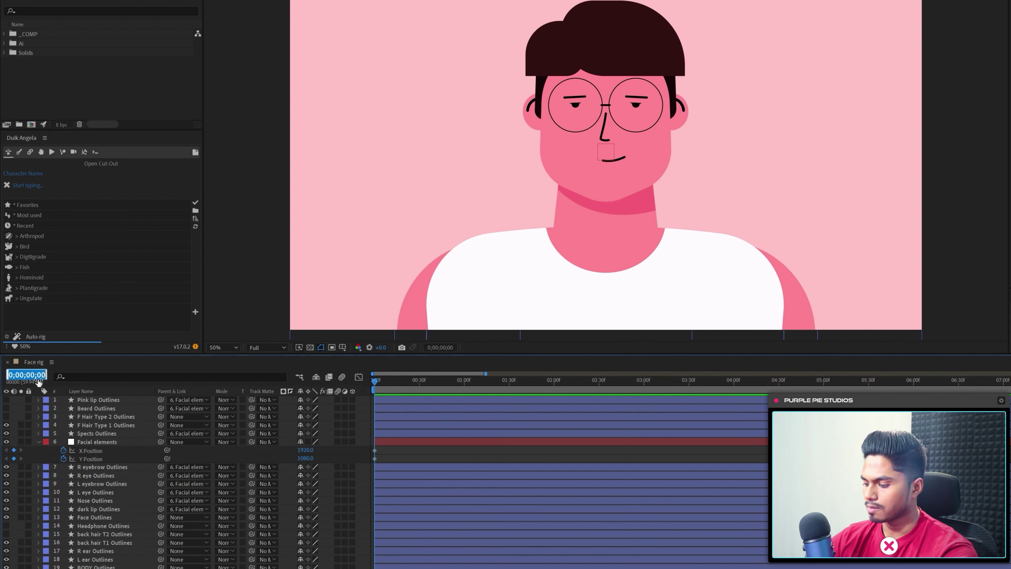
text(+)
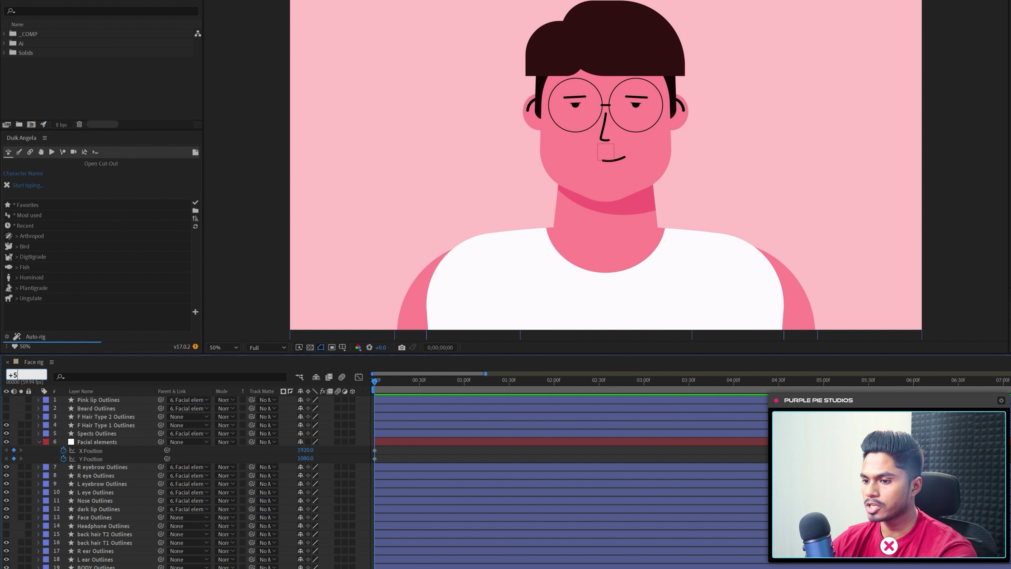
text(5)
key(Return)
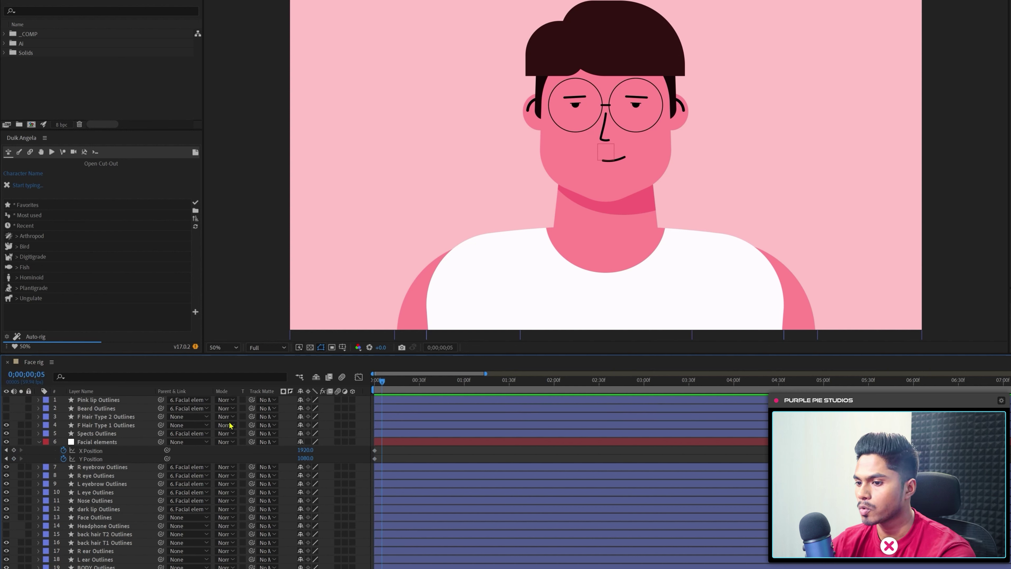
click(94, 442)
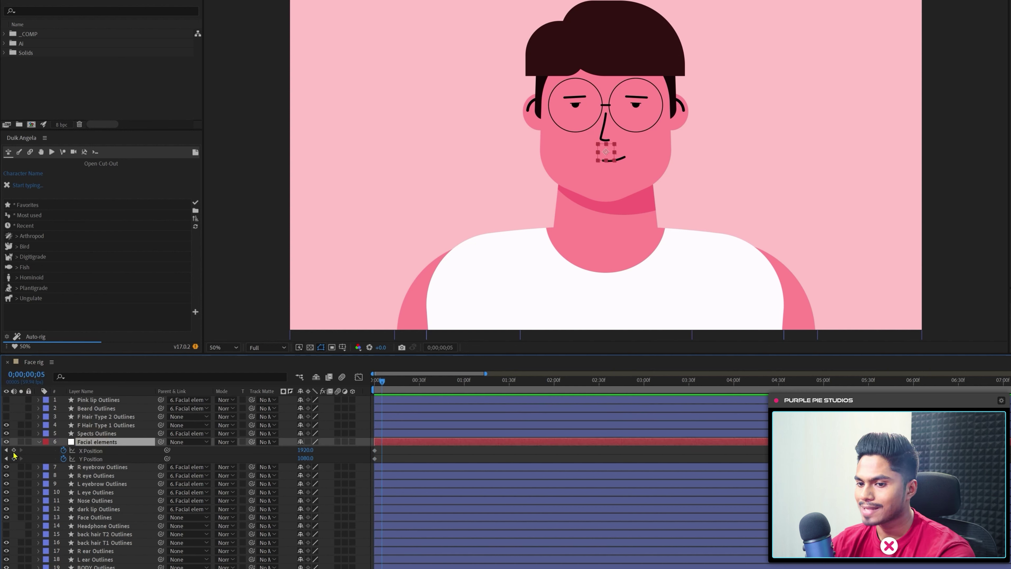
click(14, 450)
click(13, 458)
Add another pair of X and Y position keyframes to the Facial elements null at frame 10.
click(26, 375)
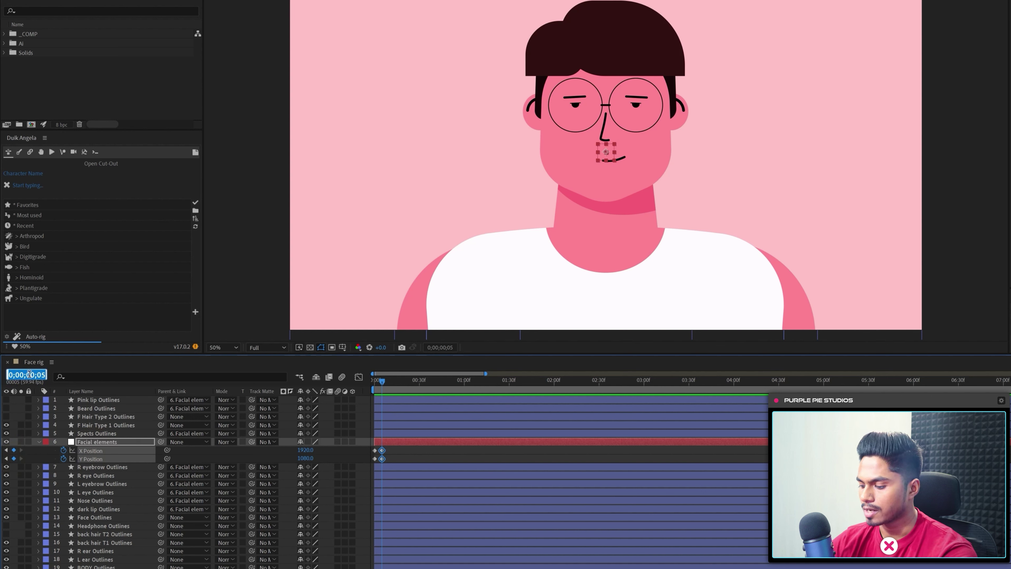
text(+5)
key(Return)
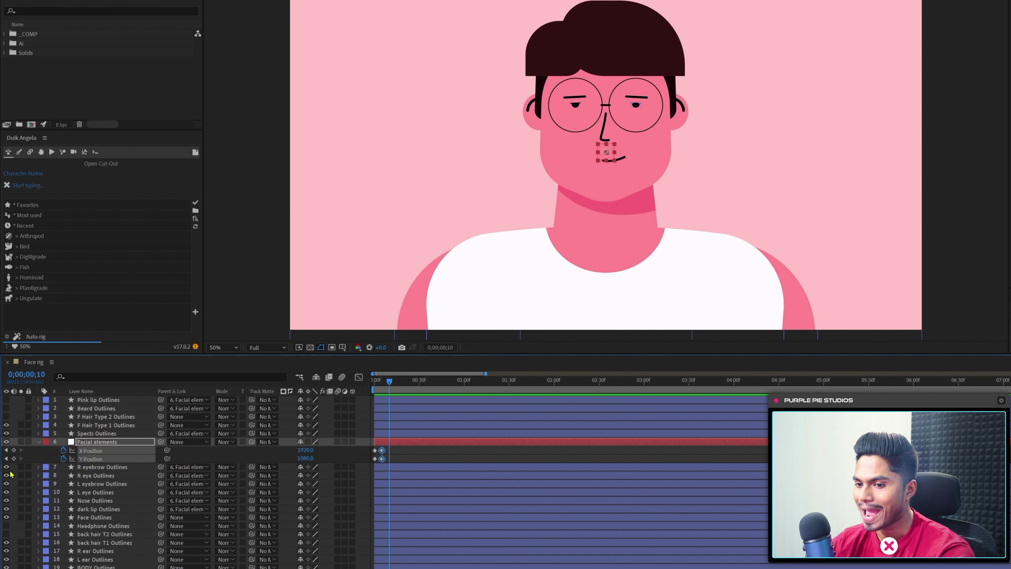
click(14, 450)
click(13, 459)
key(equal)
key(equal)
key(equal)
key(j)
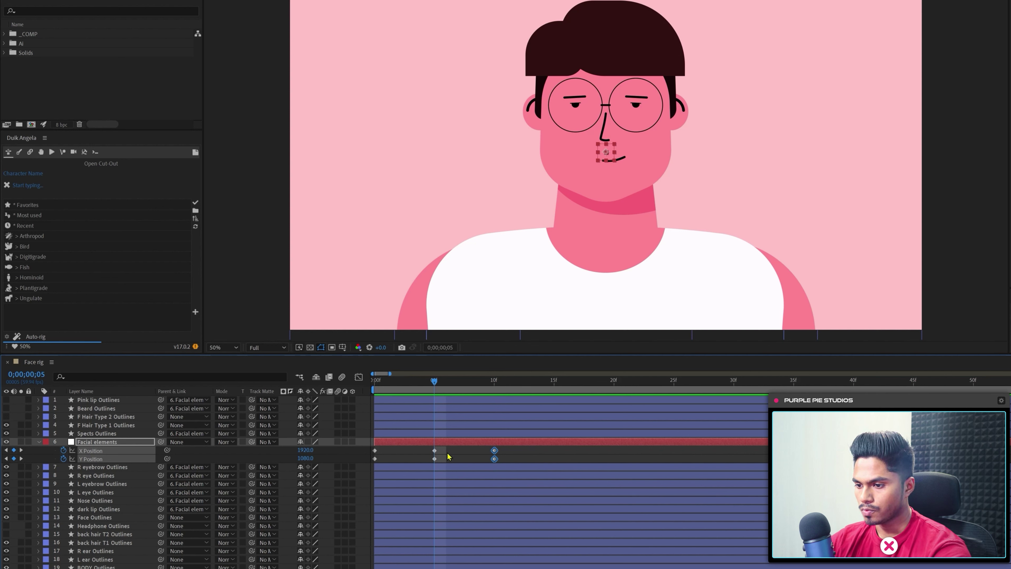
At frame 0, shift the Facial elements null sideways to an X position of 1788.
key(Home)
key(F2)
click(95, 442)
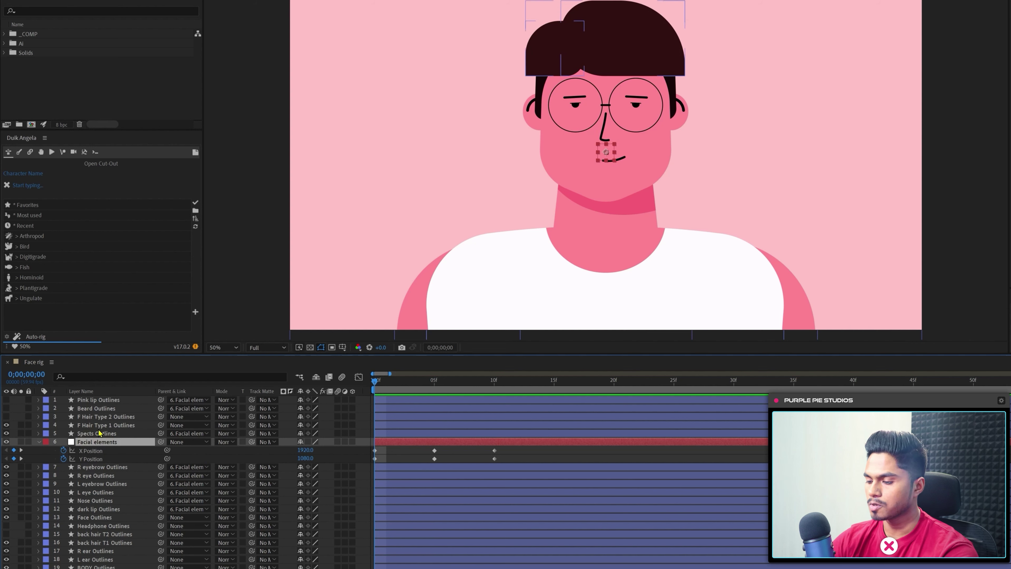
key(shift+Left)
key(shift+Left)
key(shift+Left)
key(shift+Left)
key(shift+Left)
key(shift+Left)
key(shift+Left)
key(shift+Left)
key(shift+Left)
key(shift+Left)
key(shift+Left)
key(shift+Left)
key(shift+Left)
key(shift+Left)
key(shift+Left)
key(shift+Left)
key(shift+Left)
key(shift+Left)
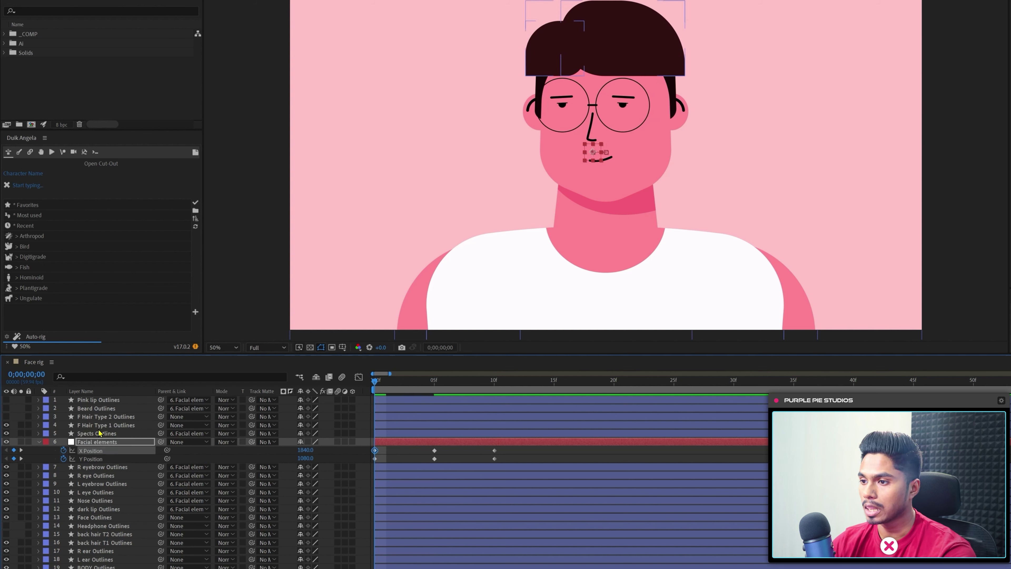
key(shift+Right)
key(shift+Right)
key(shift+Right)
key(shift+Right)
key(shift+Right)
key(shift+Right)
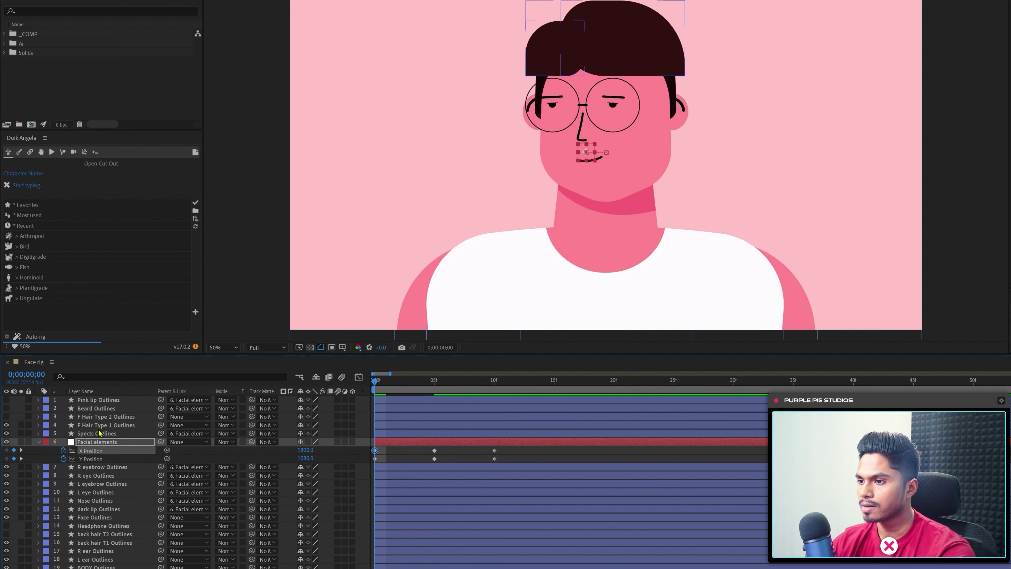
key(Left)
key(Left)
key(Left)
key(Left)
key(Left)
key(Left)
key(Left)
key(Left)
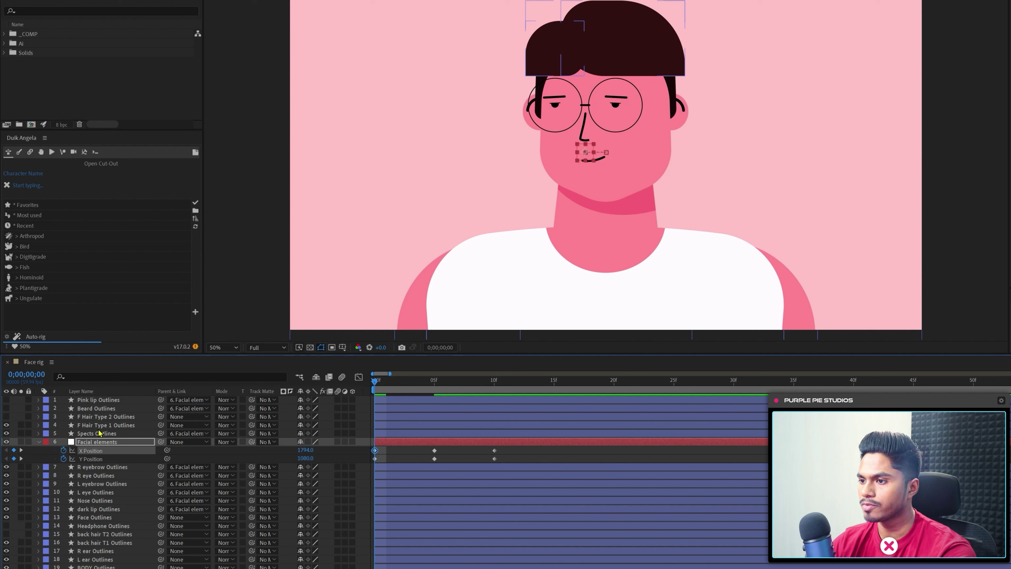
key(Left)
key(Left)
key(Left)
key(Left)
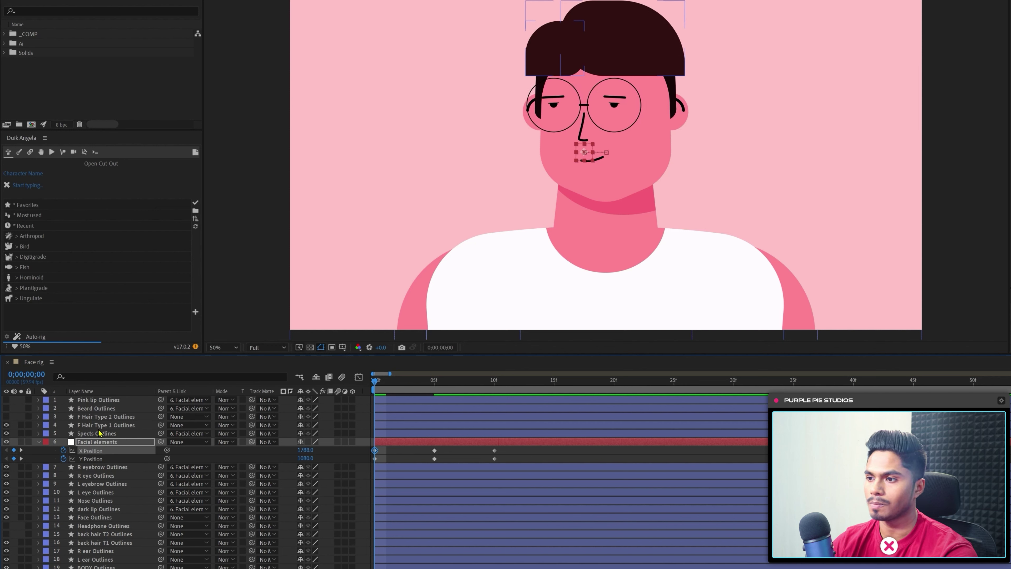
At the frame 10 keyframe, shift the Facial elements null sideways to an X position of 2080.
click(466, 459)
key(k)
key(k)
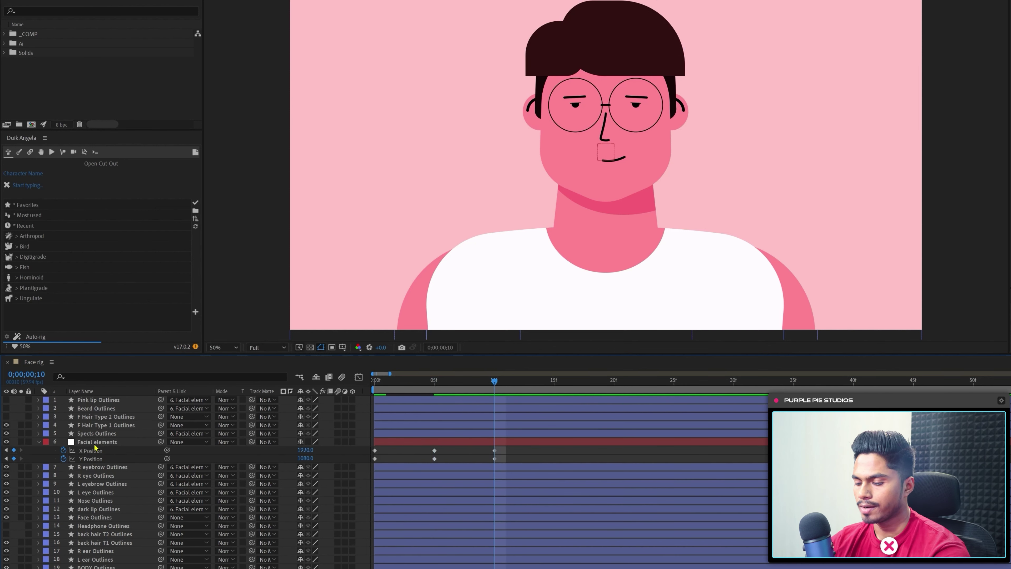
click(105, 441)
key(shift+Right)
key(shift+Right)
key(shift+Right)
key(shift+Right)
key(shift+Right)
key(shift+Right)
key(shift+Right)
key(shift+Right)
key(shift+Right)
key(shift+Right)
key(shift+Right)
key(shift+Right)
key(shift+Right)
key(shift+Right)
key(shift+Right)
key(shift+Right)
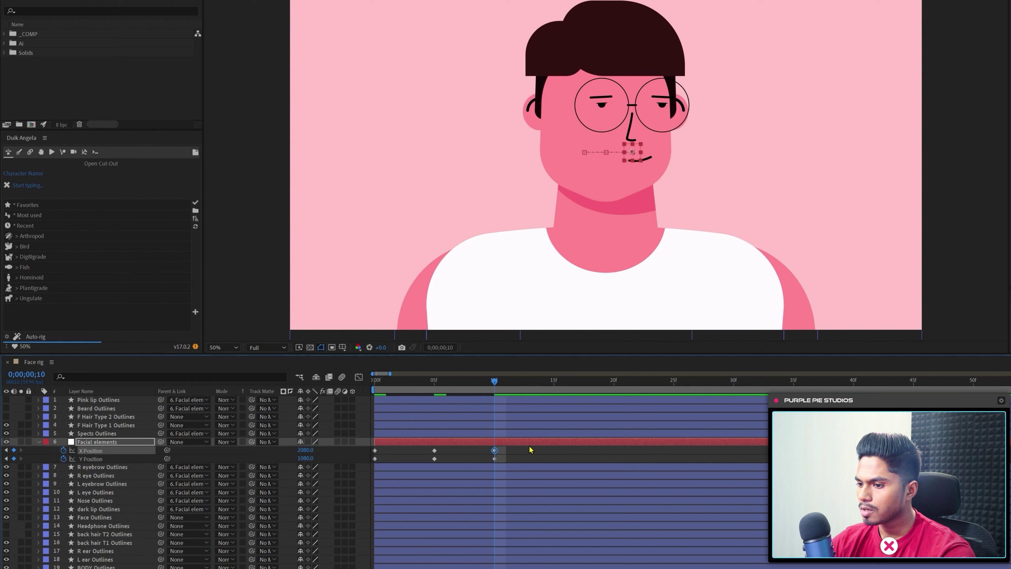
Lower the Facial elements null at frame 10 to a Y position of 1160.
key(shift+Down)
key(shift+Down)
key(shift+Down)
key(shift+Down)
key(shift+Down)
key(shift+Down)
key(shift+Down)
key(shift+Down)
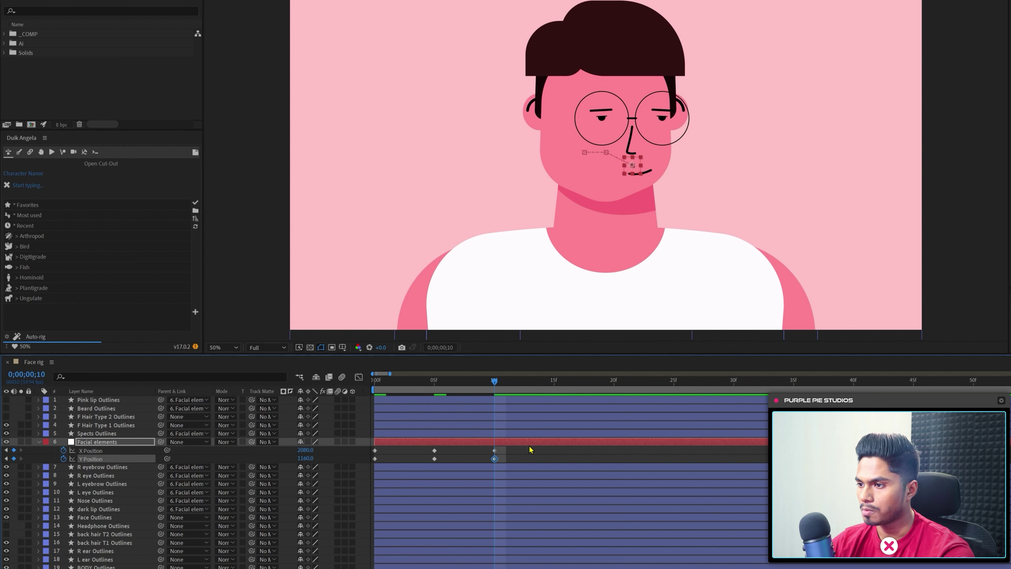
Return to the frame 0 keyframe and raise the Facial elements null to a Y position of 1020.
key(j)
key(j)
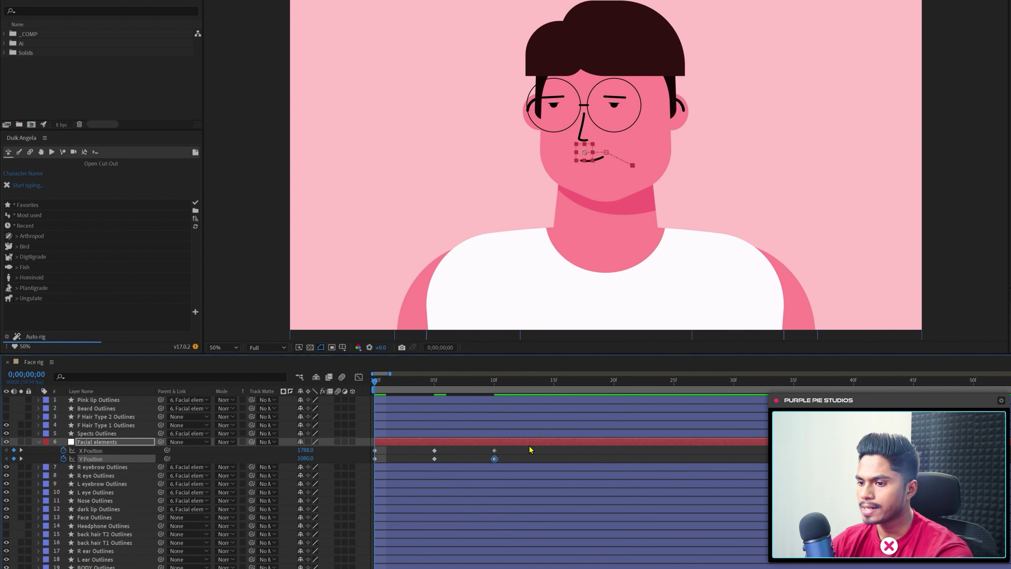
key(shift+Up)
key(shift+Up)
key(shift+Up)
key(shift+Up)
key(shift+Up)
key(shift+Up)
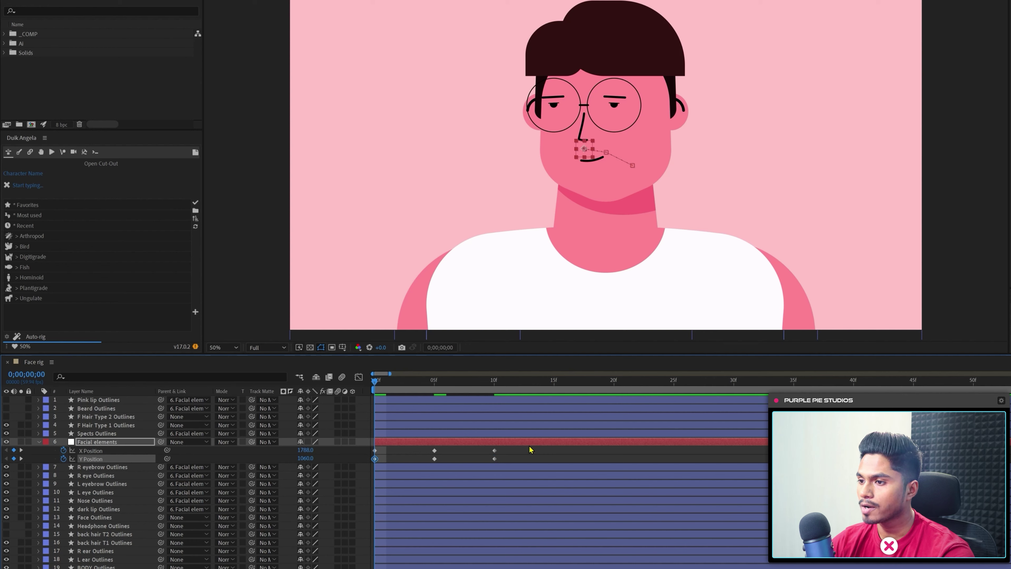
key(ctrl+Up)
key(ctrl+Up)
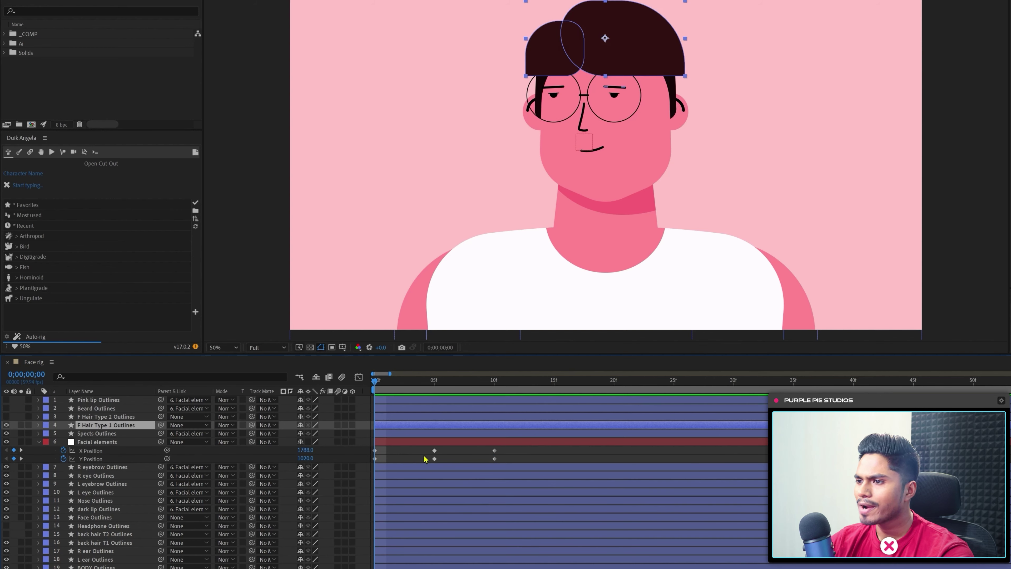
Undo a trial move of the F Hair Type 1 Outlines layer and hide that layer.
drag(615, 27, 630, 24)
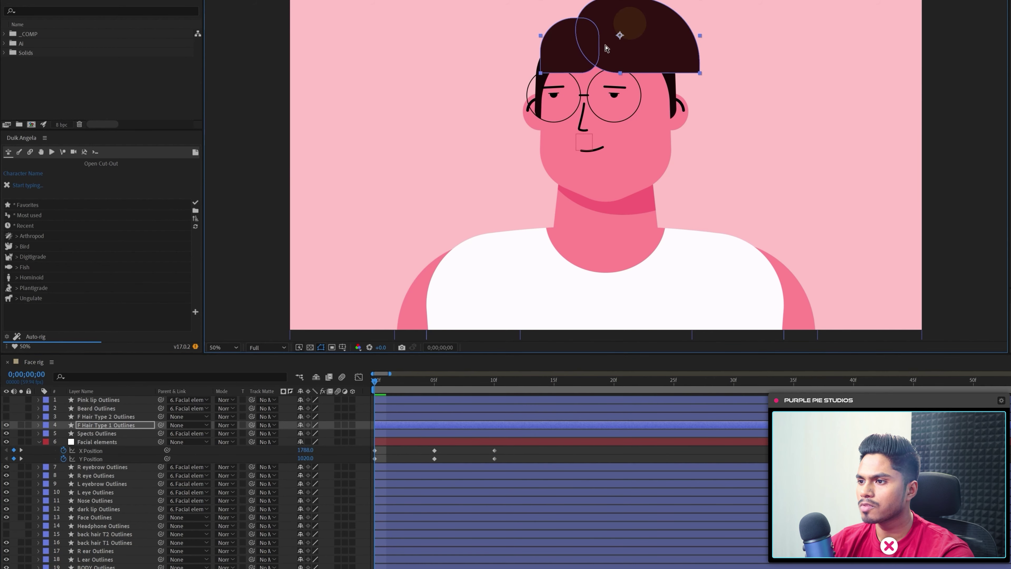
key(ctrl+z)
click(6, 424)
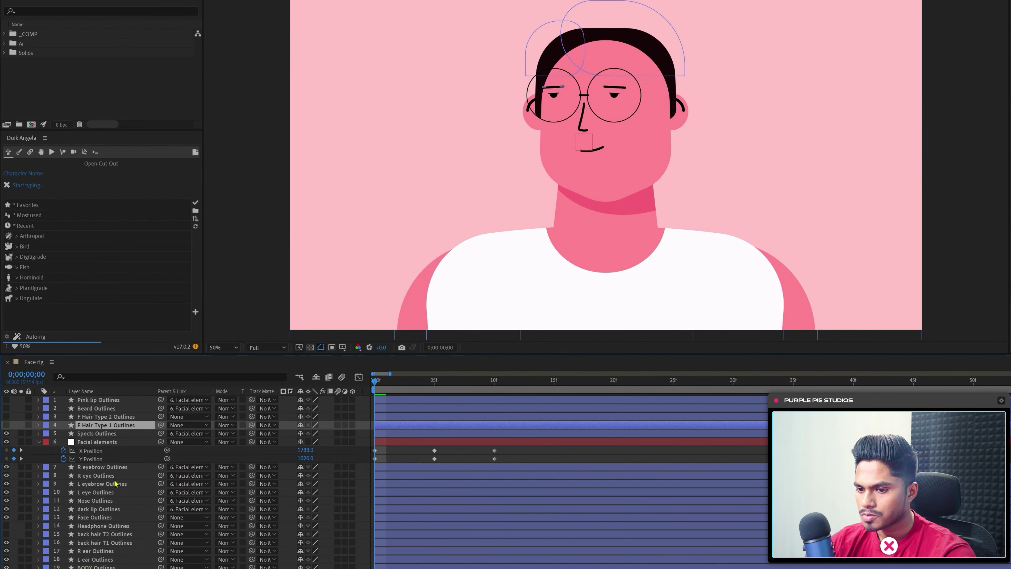
Separate the Face Outlines layer's position into X and Y dimensions.
click(87, 518)
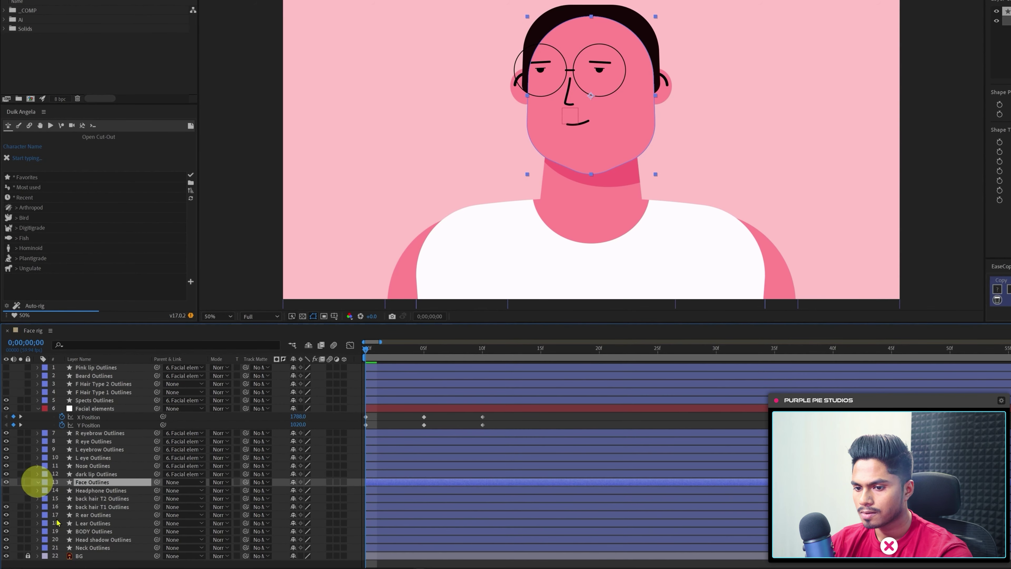
click(38, 517)
click(46, 491)
click(55, 499)
click(63, 508)
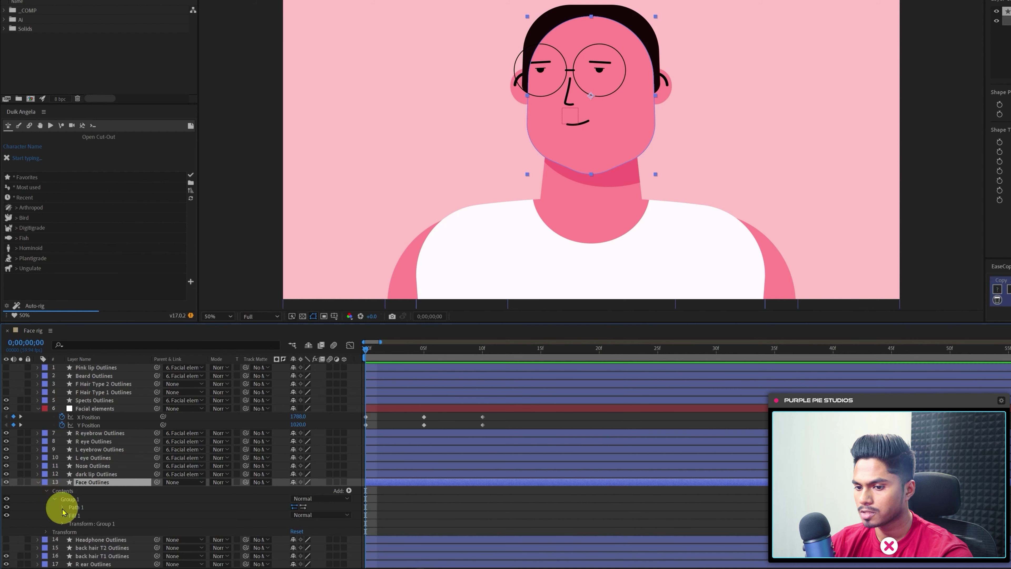
key(p)
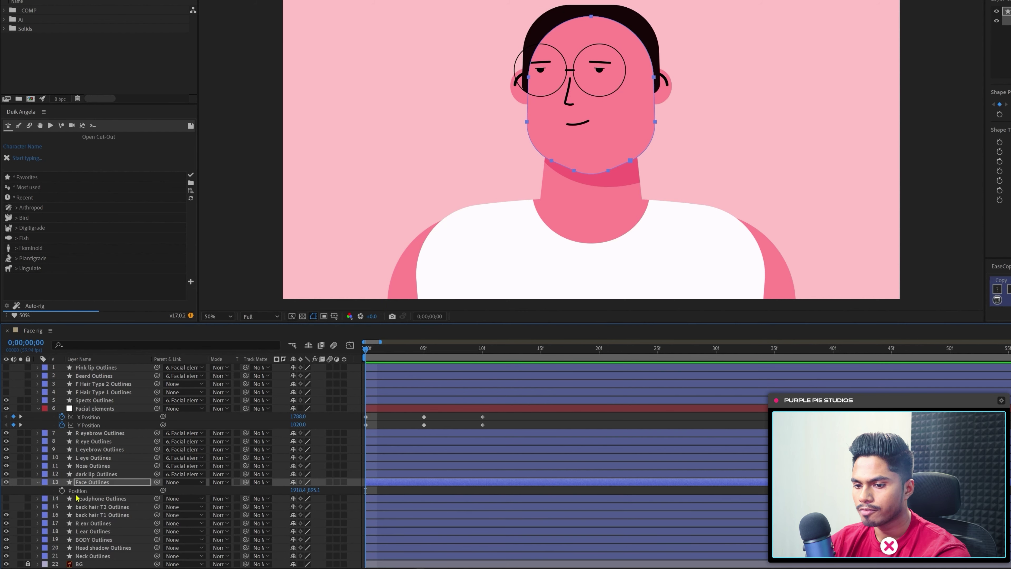
click(80, 491)
right_click(80, 492)
click(135, 362)
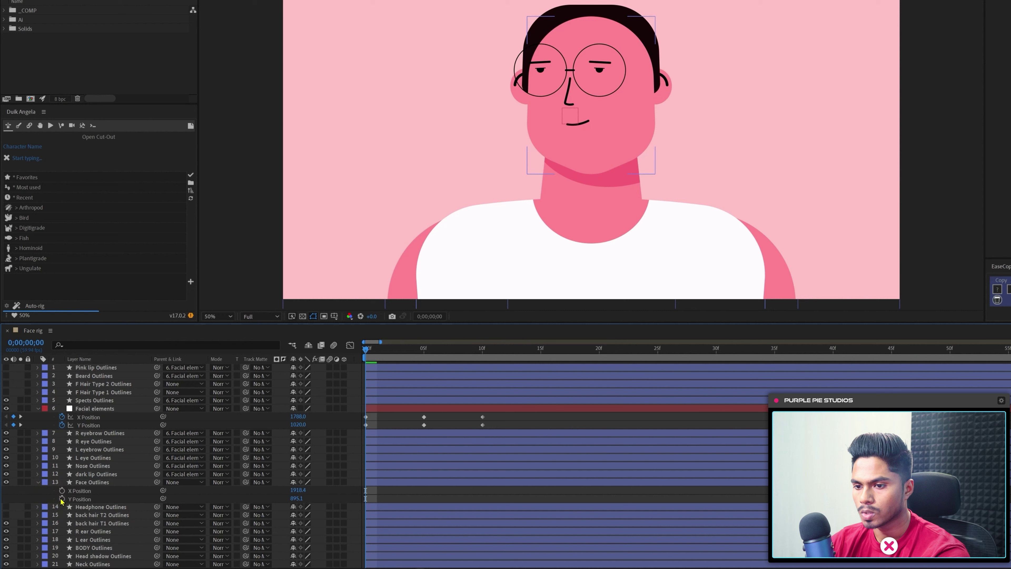
Parent the Facial elements null to Face Outlines and start keyframing the face layer's X and Y position at frame 0.
click(90, 409)
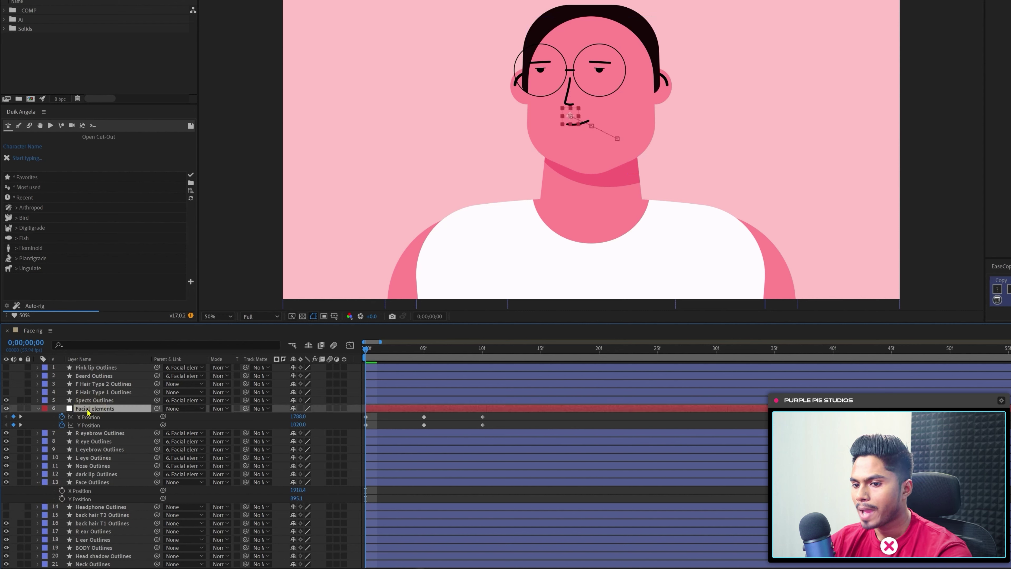
drag(158, 409, 96, 482)
click(95, 482)
click(62, 490)
click(62, 498)
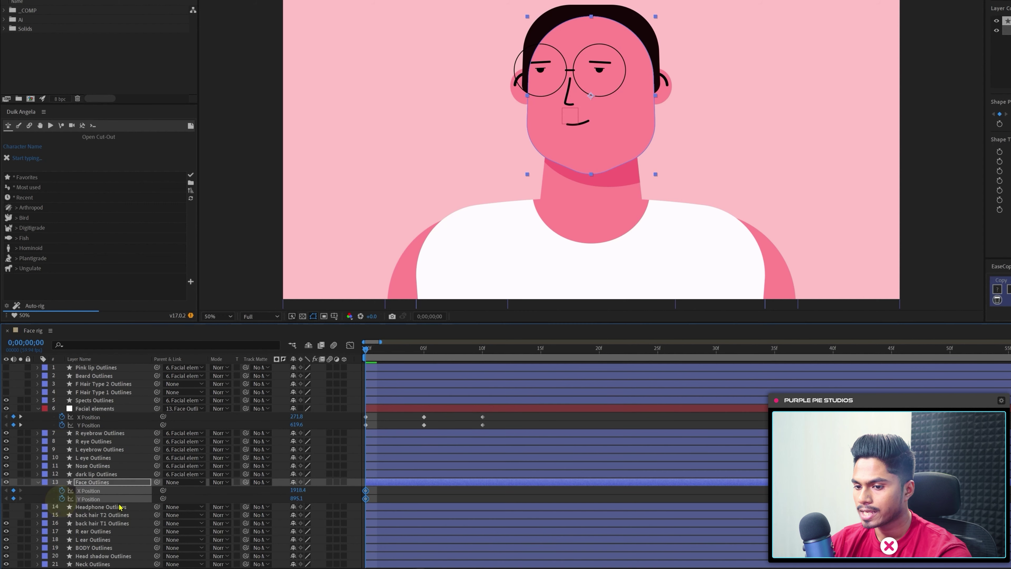
Set a keyframe on the Face Outlines shape's Path at frame 0 and show only the layer's keyframed properties.
click(38, 482)
click(38, 482)
click(46, 491)
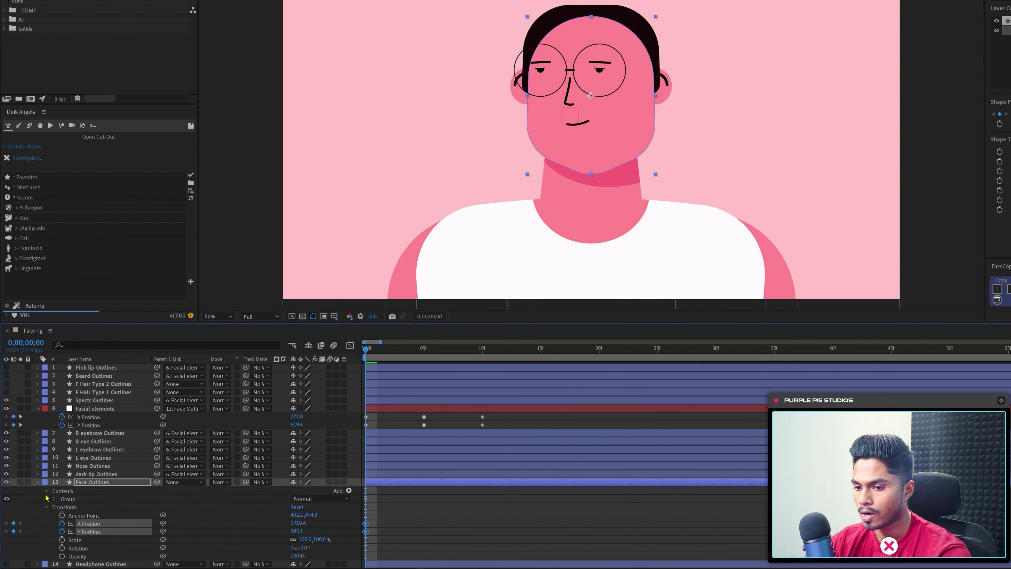
click(55, 499)
click(62, 507)
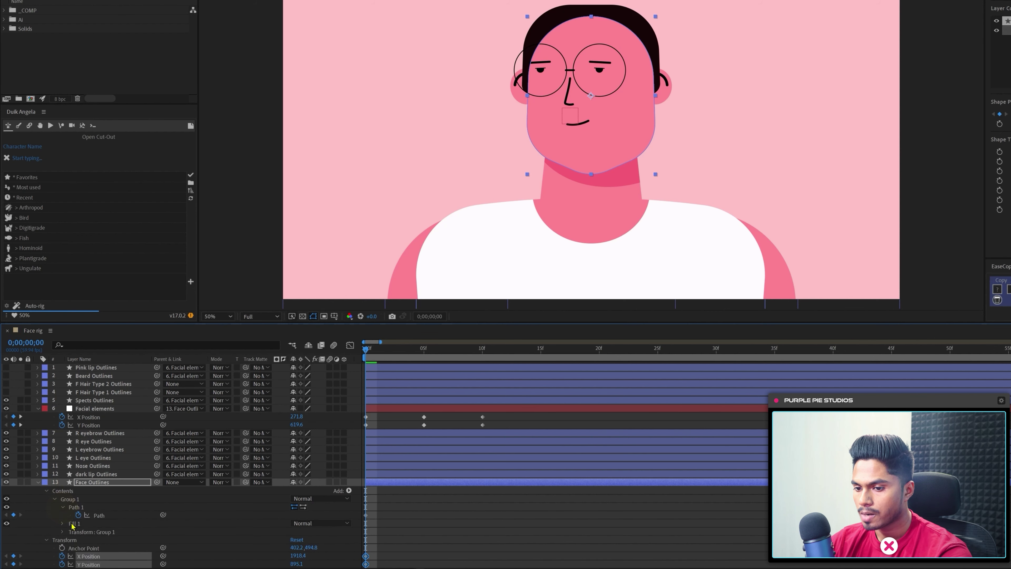
key(u)
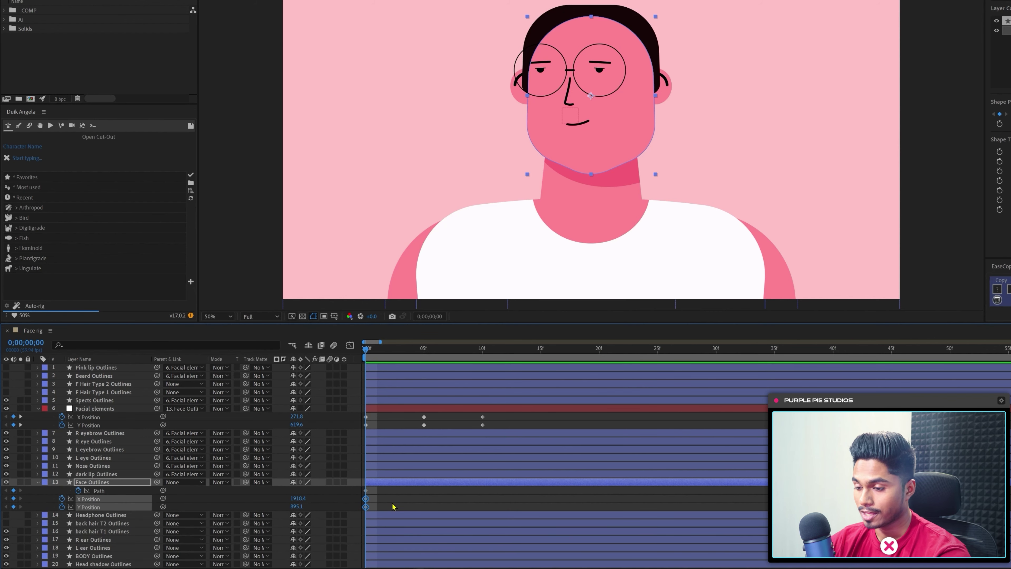
Add Path, X Position and Y Position keyframes for Face Outlines at frames 5 and 10.
key(k)
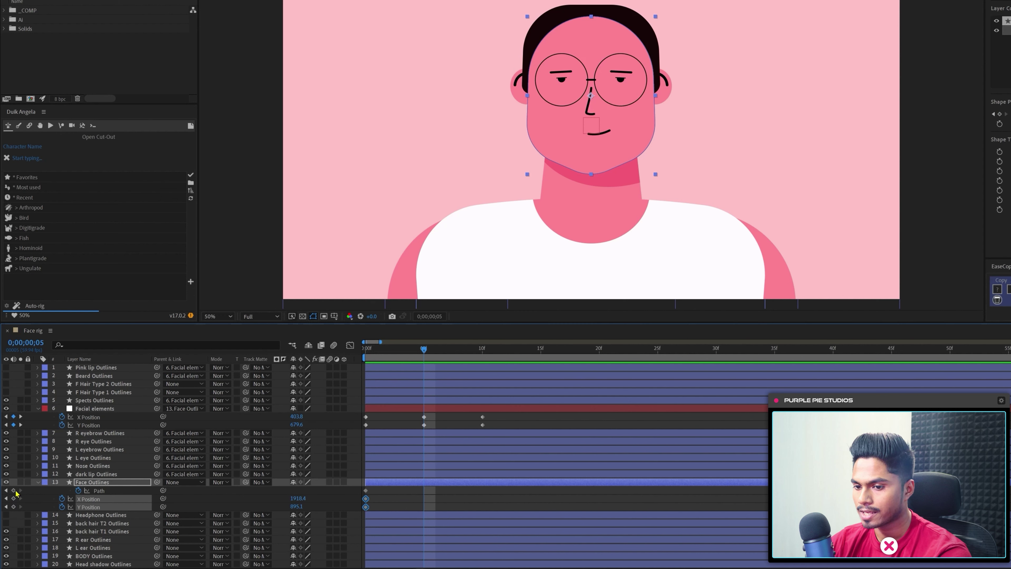
click(14, 506)
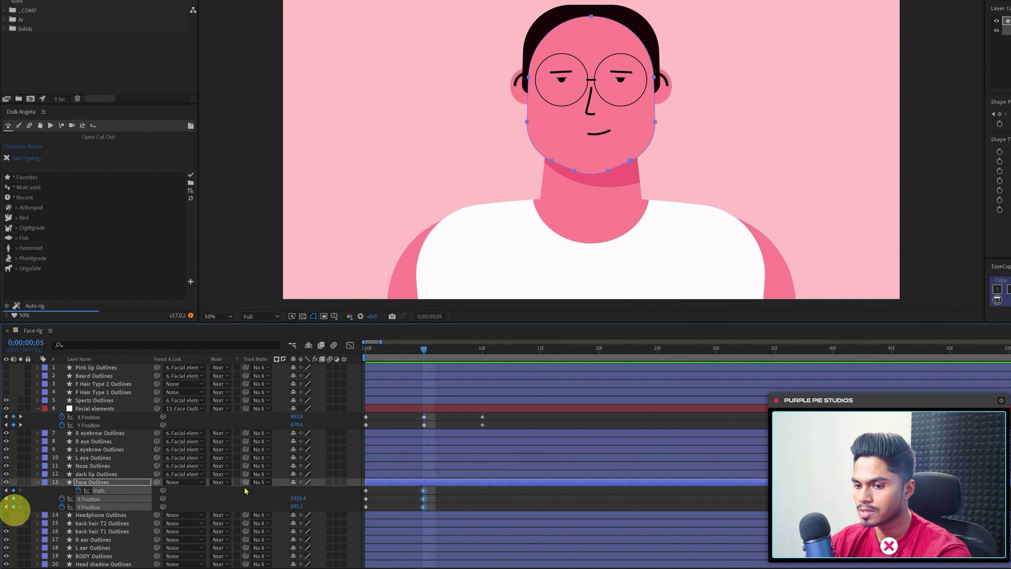
key(k)
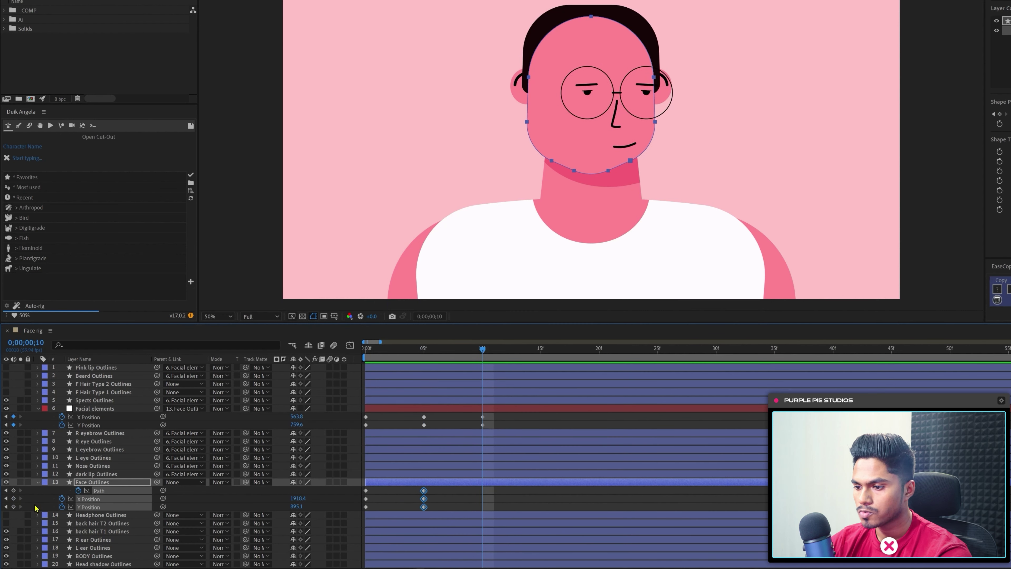
click(13, 506)
At frame 0, nudge the Face Outlines layer left to an X position of 1880.4.
key(Home)
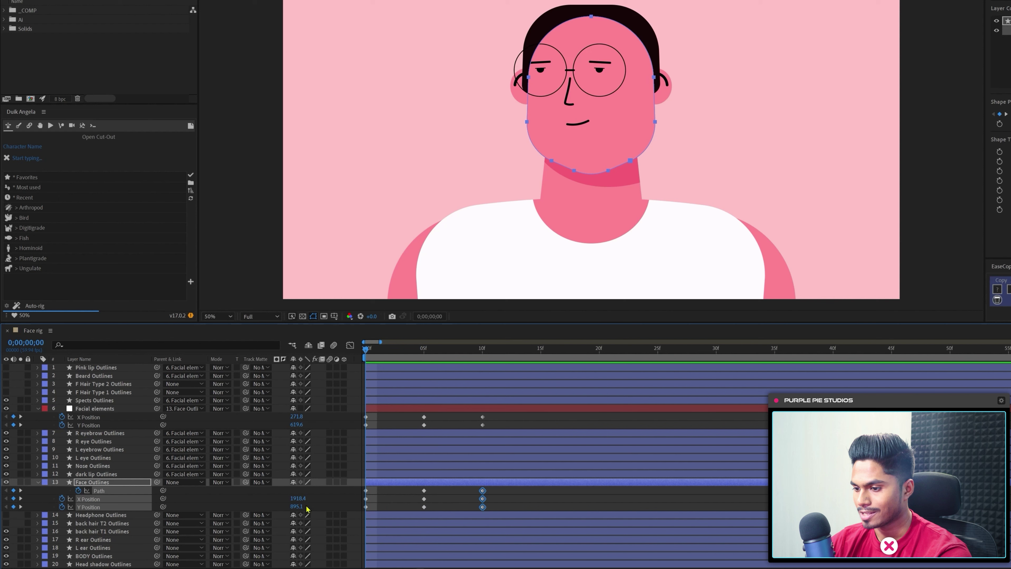
click(102, 483)
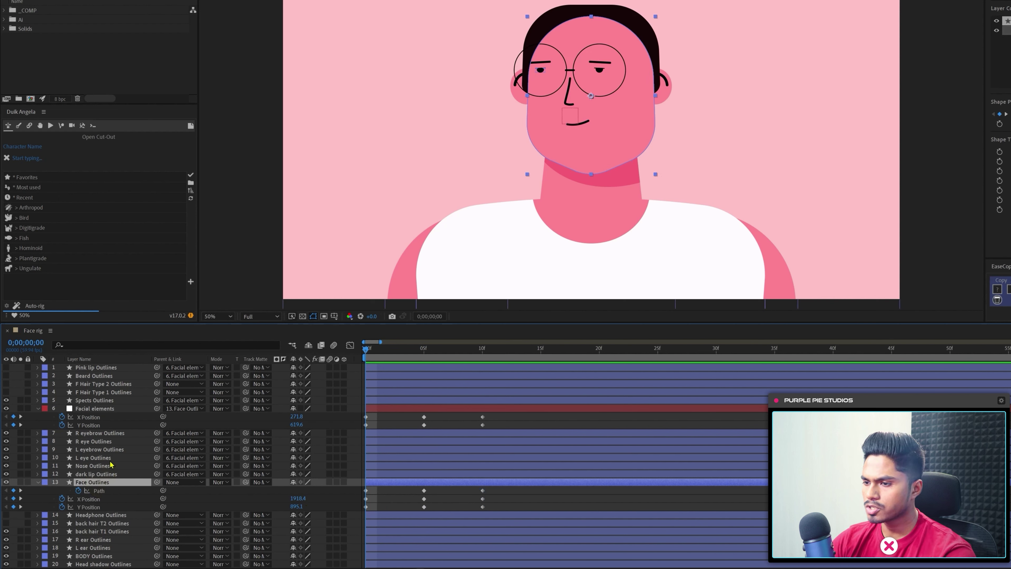
key(Left)
key(Left)
key(Left)
key(Left)
key(Left)
key(Left)
key(Left)
key(Left)
key(Left)
key(Left)
key(Left)
key(Left)
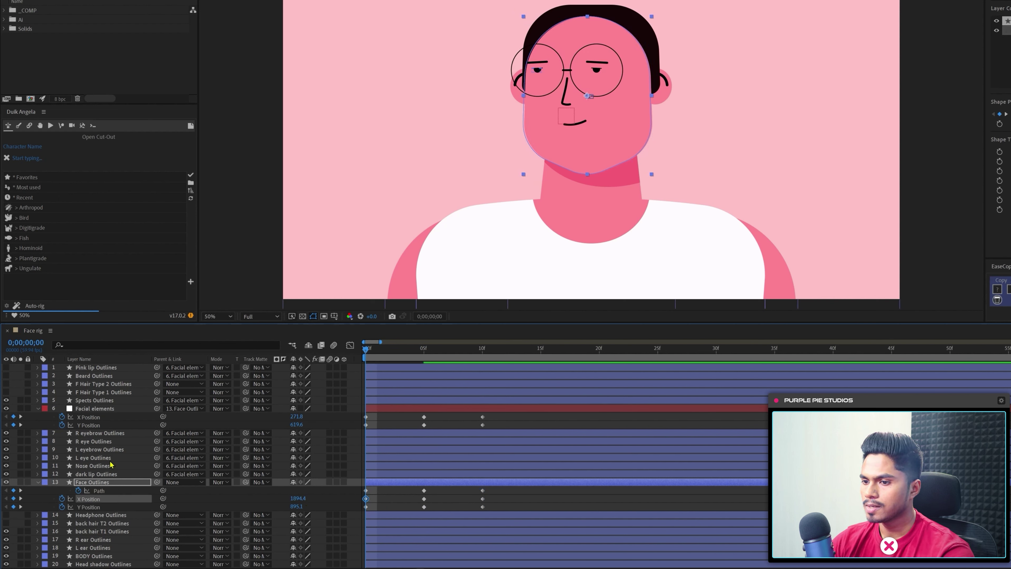
key(Left)
key(Left)
key(Left)
key(Left)
key(Left)
key(Left)
key(Left)
key(Left)
key(Left)
key(Left)
key(Left)
key(Left)
key(Left)
key(Left)
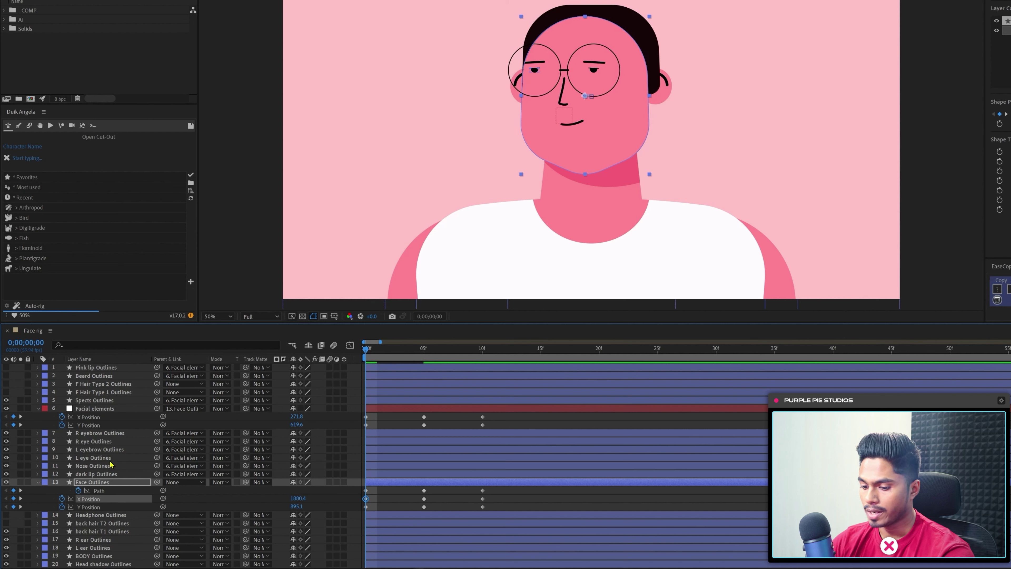
At frame 10, nudge the Face Outlines layer right to an X position of 1950.4.
key(shift+Page_Down)
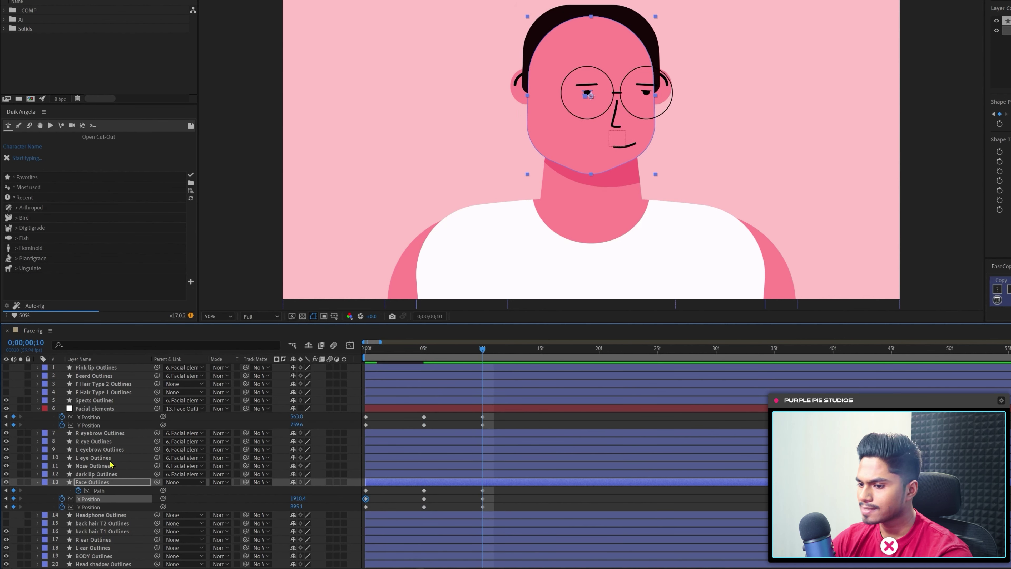
key(Right)
key(Right)
key(Right)
key(Right)
key(Right)
key(Right)
key(Right)
key(Right)
key(Right)
key(Right)
key(Right)
key(Right)
key(Right)
key(Right)
key(Right)
key(Right)
key(Right)
key(Right)
key(Right)
key(Right)
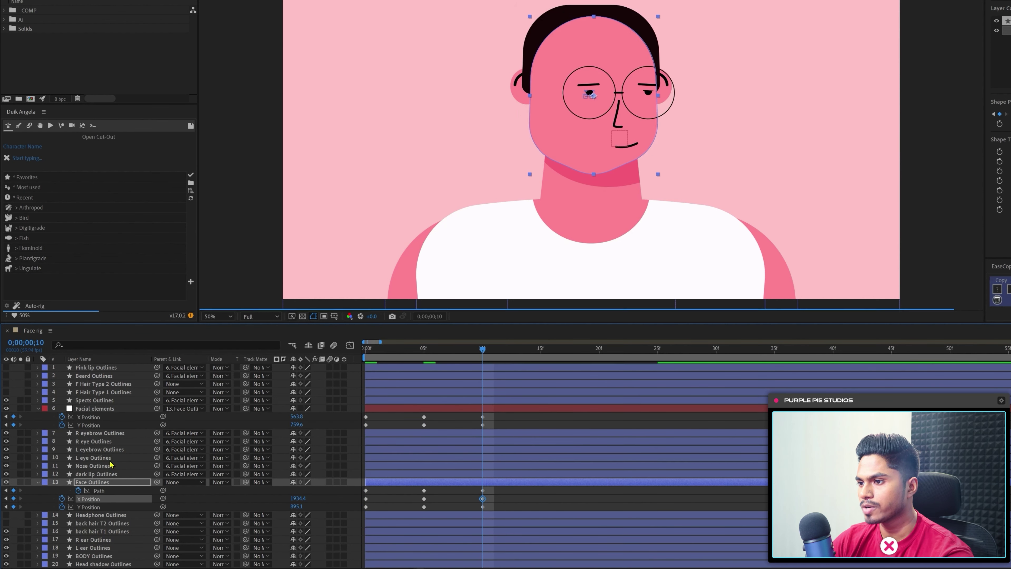
key(Right)
key(Right)
key(Right)
key(Right)
key(Right)
key(Right)
key(Right)
key(Right)
key(Right)
key(Right)
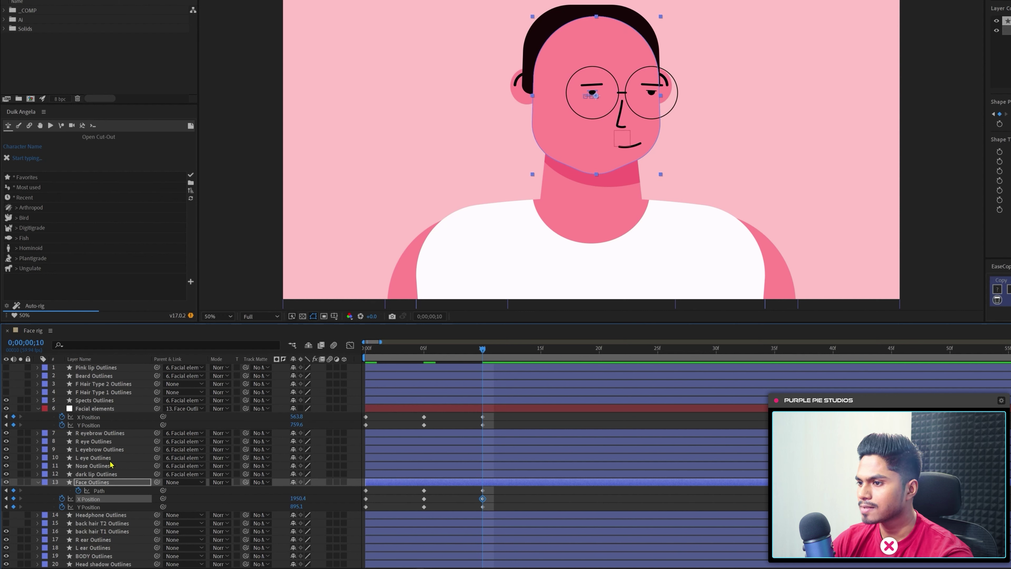
Lower the Face Outlines layer at frame 10 to a Y position of 911.1.
key(Down)
key(Down)
key(Down)
key(Down)
key(Down)
key(Down)
key(Down)
key(Down)
key(Down)
key(Down)
key(Down)
key(Down)
key(Down)
key(Down)
key(Down)
key(Down)
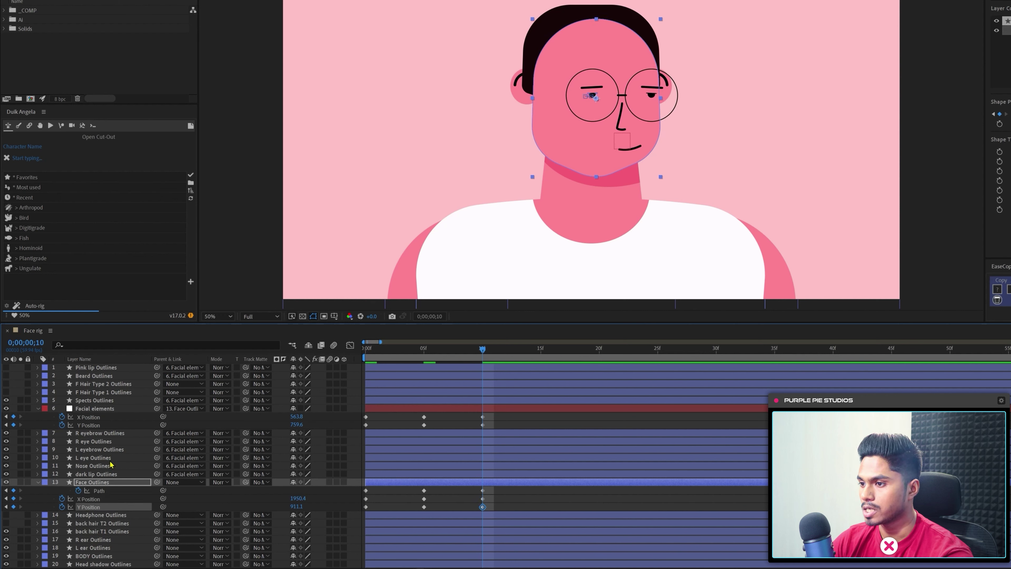
Return to frame 0 and raise the Face Outlines layer to a Y position of 877.1.
key(j)
key(j)
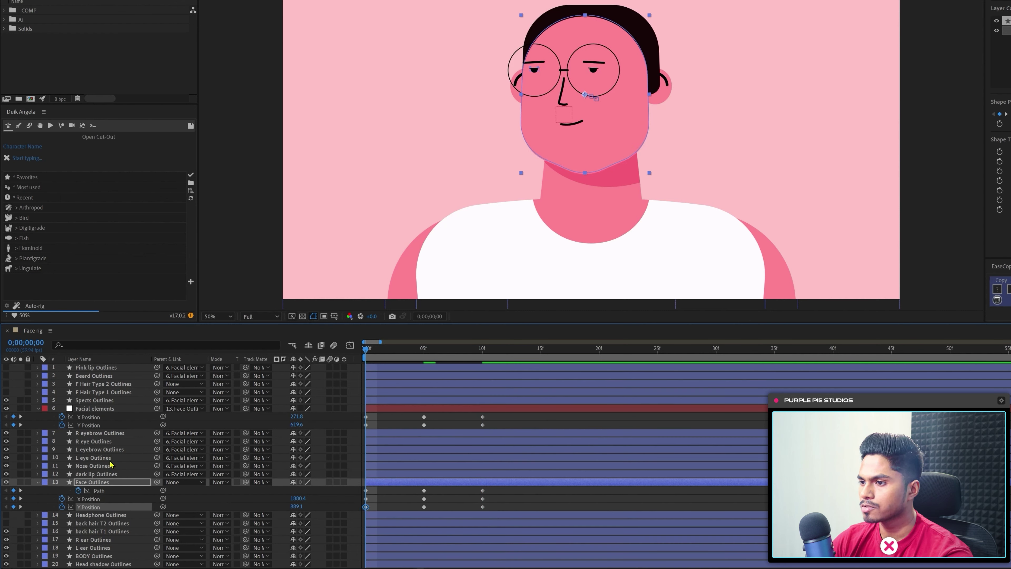
key(Up)
key(Up)
key(Up)
key(Up)
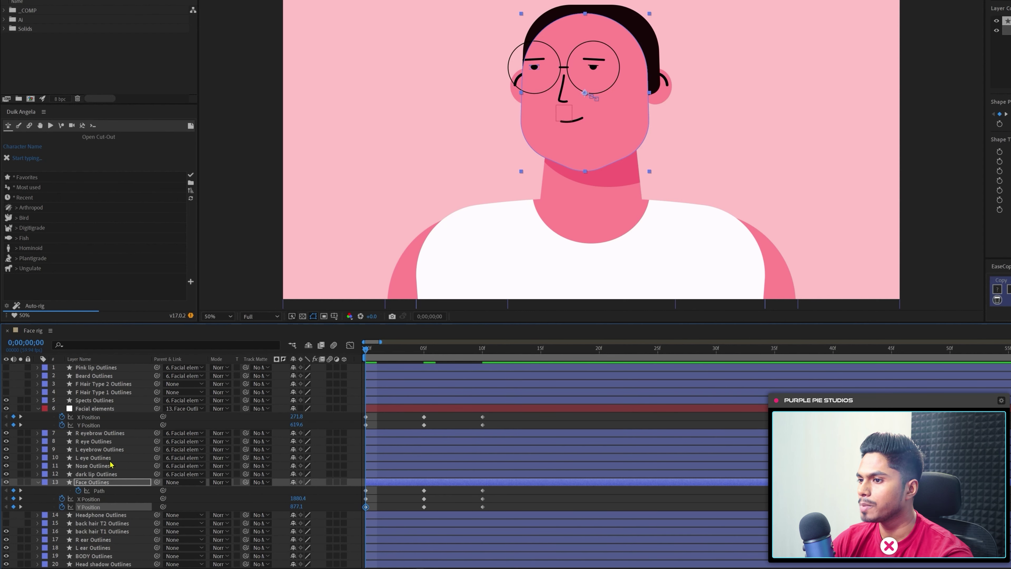
Select the lower jaw and chin points of the Face Outlines path at frame 0 and shift them left.
click(119, 492)
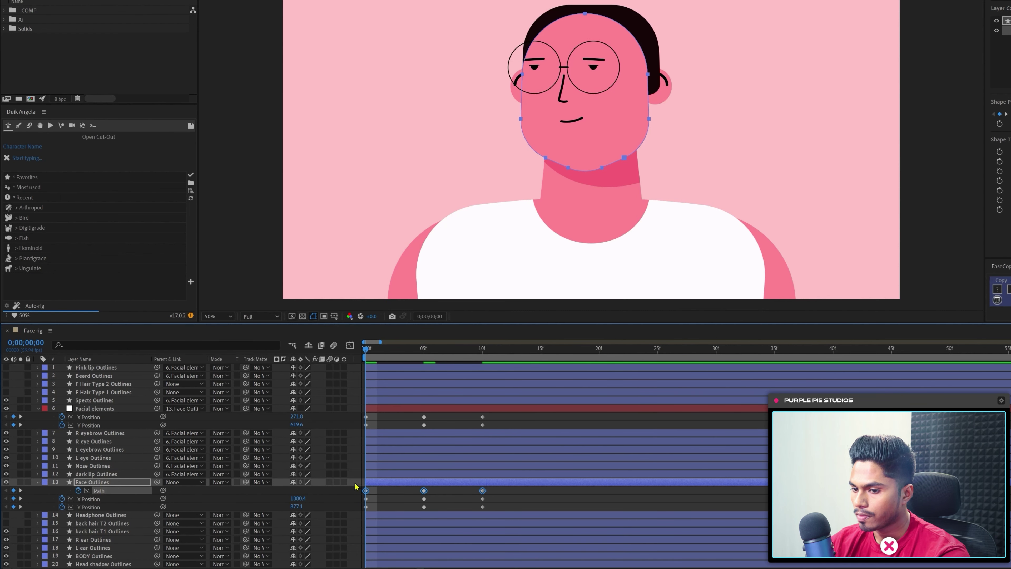
scroll(675, 139, up, 2)
drag(655, 162, 644, 217)
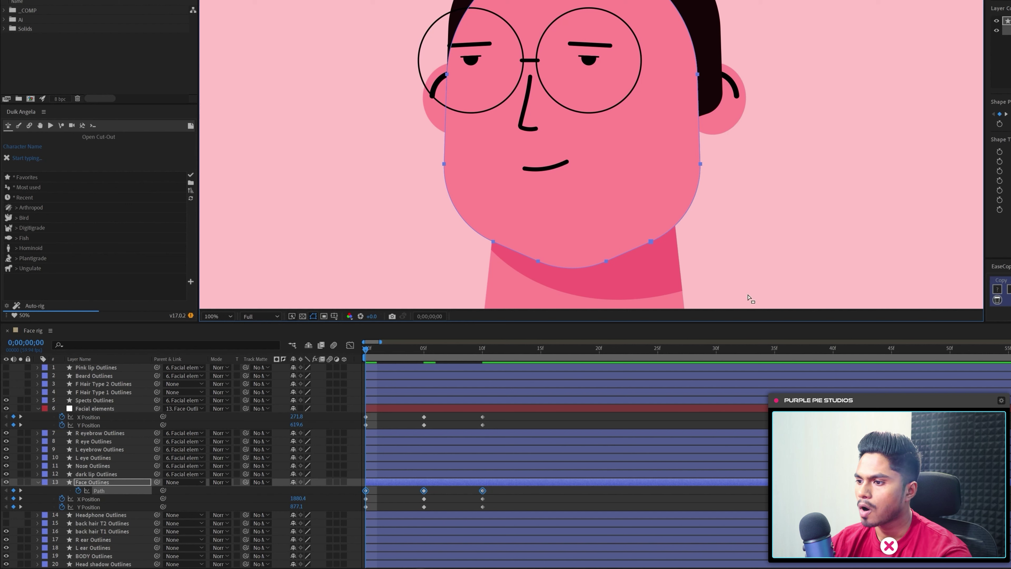
drag(715, 202, 439, 279)
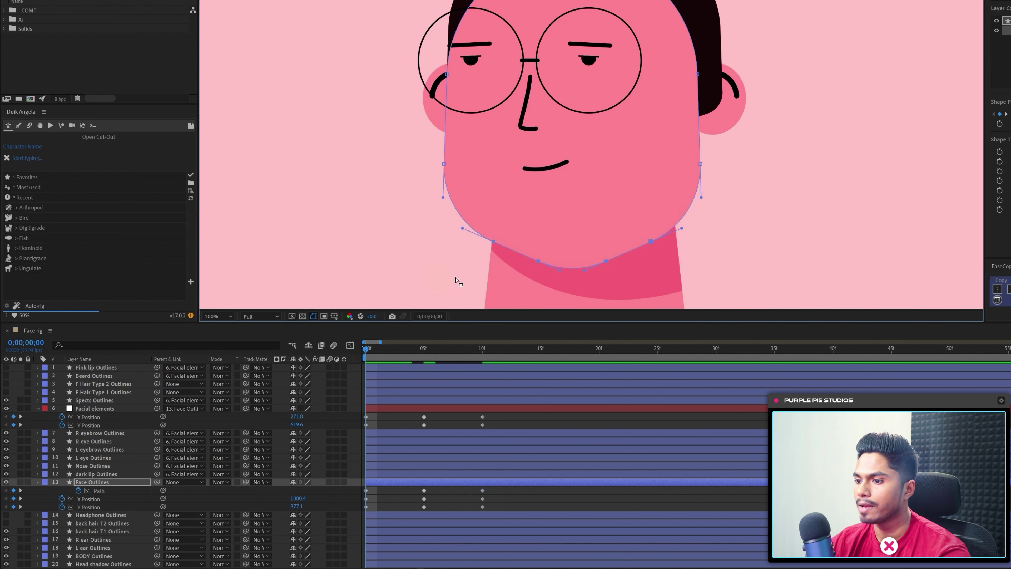
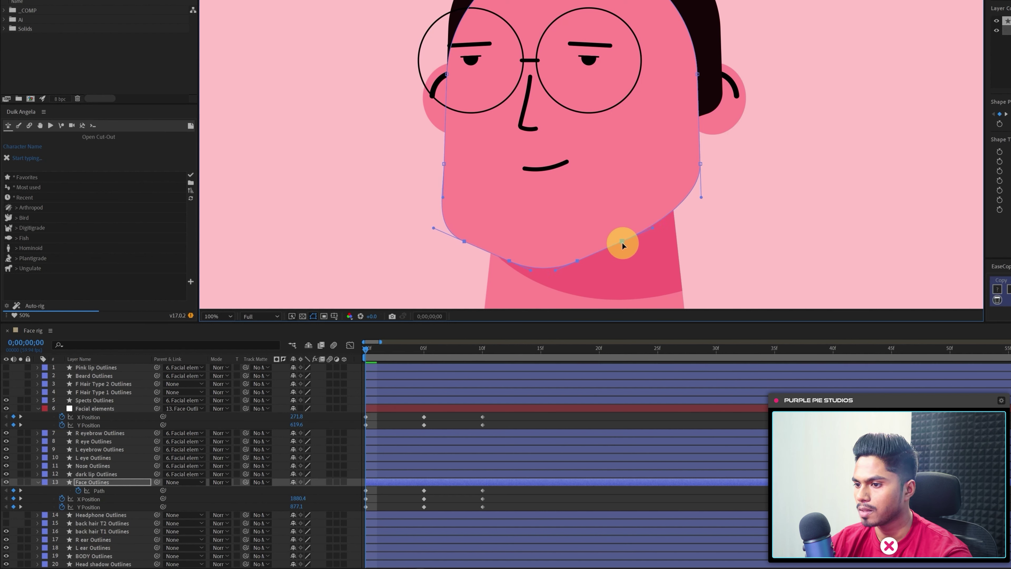
Move the left jaw corner point inward at frame 0 and smooth its curve into the chin.
click(463, 240)
mouse_move(463, 240)
mouse_down()
mouse_move(476, 241)
mouse_move(472, 230)
mouse_up()
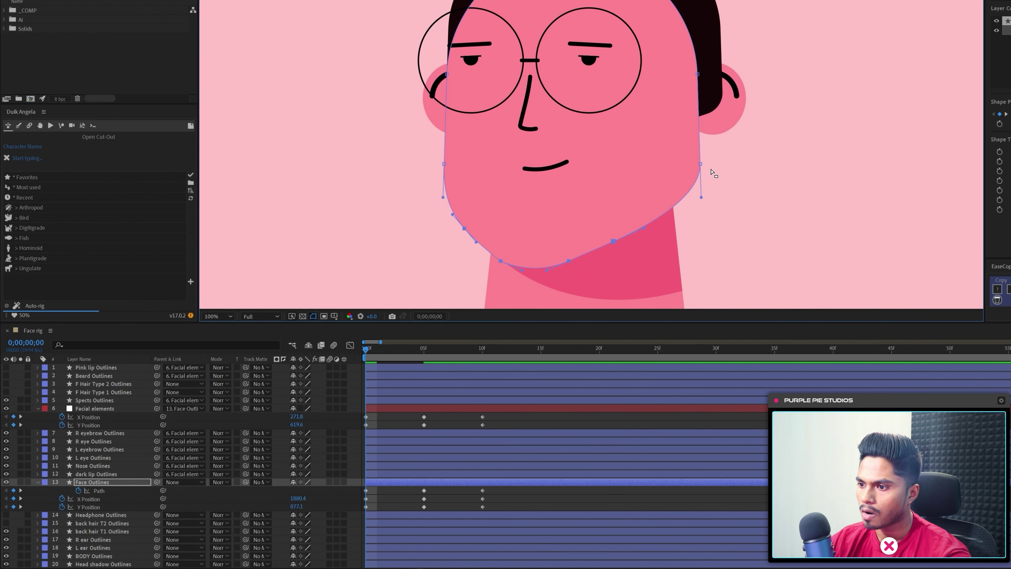
drag(464, 228, 463, 224)
drag(569, 261, 567, 263)
Refine the right jaw curve and chin points of the Face Outlines path at frame 0 for the left-turned head.
click(92, 482)
click(99, 491)
drag(701, 164, 700, 185)
key(shift+Right)
click(612, 242)
mouse_move(574, 266)
mouse_down()
mouse_move(433, 215)
mouse_move(448, 203)
mouse_move(542, 256)
mouse_move(584, 253)
mouse_move(697, 210)
mouse_up()
key(shift+Left)
key(shift+Left)
key(shift+Left)
click(604, 244)
click(443, 495)
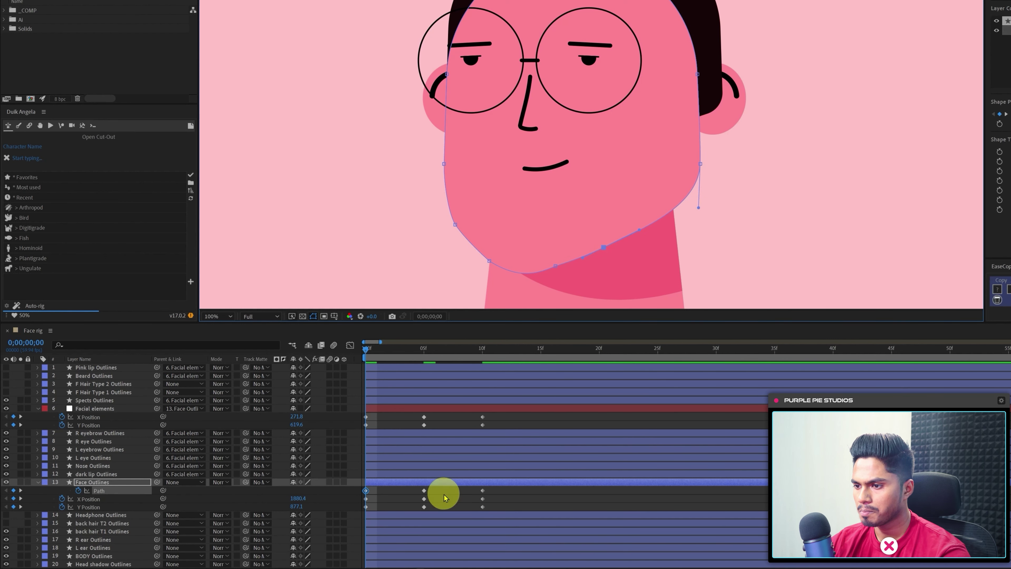
drag(604, 244, 607, 246)
click(518, 494)
key(comma)
click(422, 506)
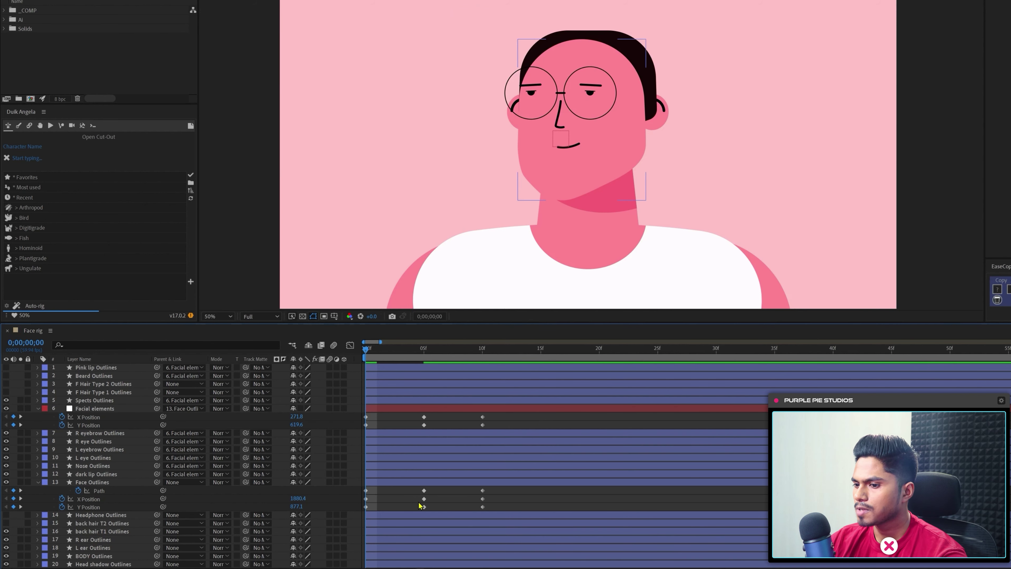
At frame 10, reshape the right jaw corner of the Face Outlines path and adjust its curve handles.
click(393, 482)
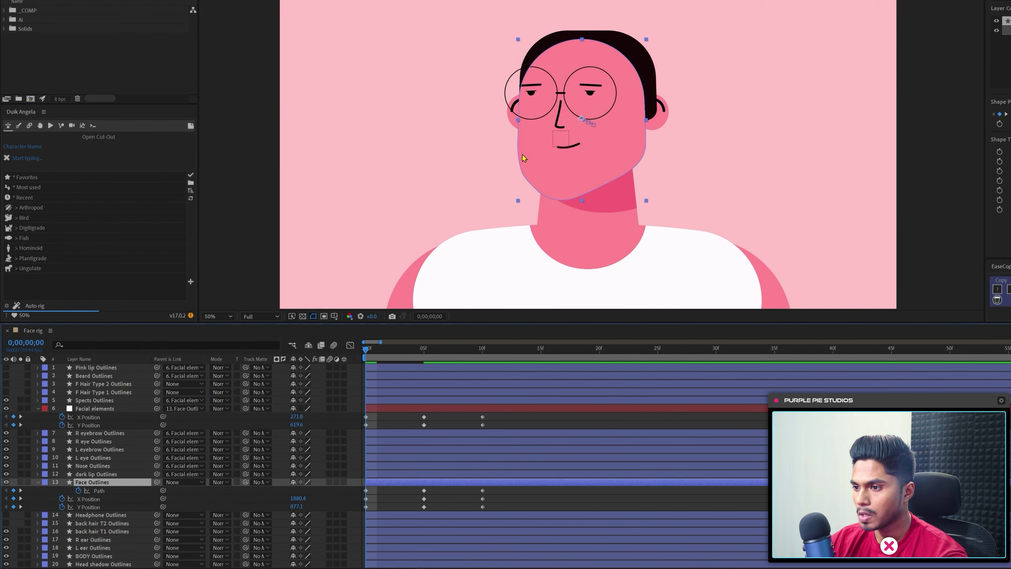
drag(664, 224, 658, 224)
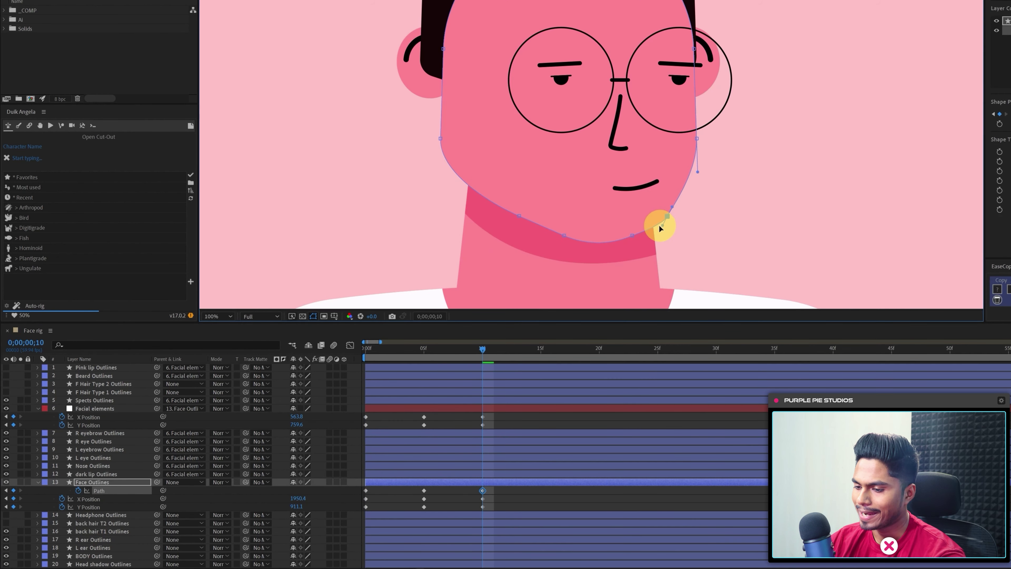
drag(668, 216, 659, 224)
drag(677, 207, 686, 197)
drag(669, 215, 667, 211)
Shift the chin points of the Face Outlines path right at frame 10 and smooth the jawline.
drag(659, 256, 516, 211)
drag(565, 235, 581, 235)
drag(675, 212, 652, 235)
drag(580, 235, 583, 235)
mouse_move(528, 216)
mouse_down()
mouse_move(547, 242)
mouse_move(528, 221)
mouse_up()
drag(593, 241, 645, 242)
key(comma)
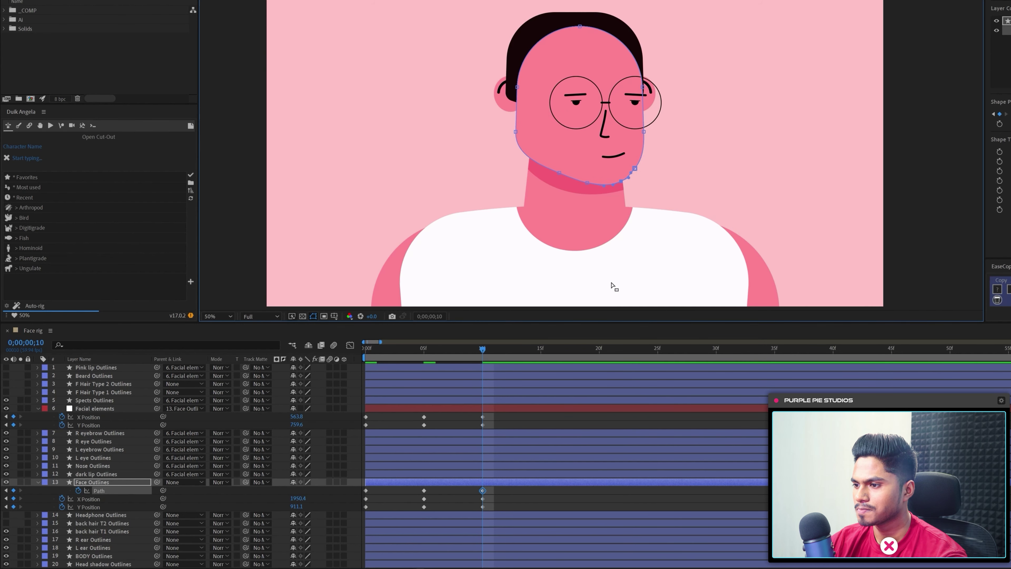
Scrub through the head turn to frame 10 and lower the Face Outlines layer there to a Y position of 919.1.
click(523, 418)
drag(413, 353, 488, 373)
drag(488, 373, 502, 373)
click(436, 479)
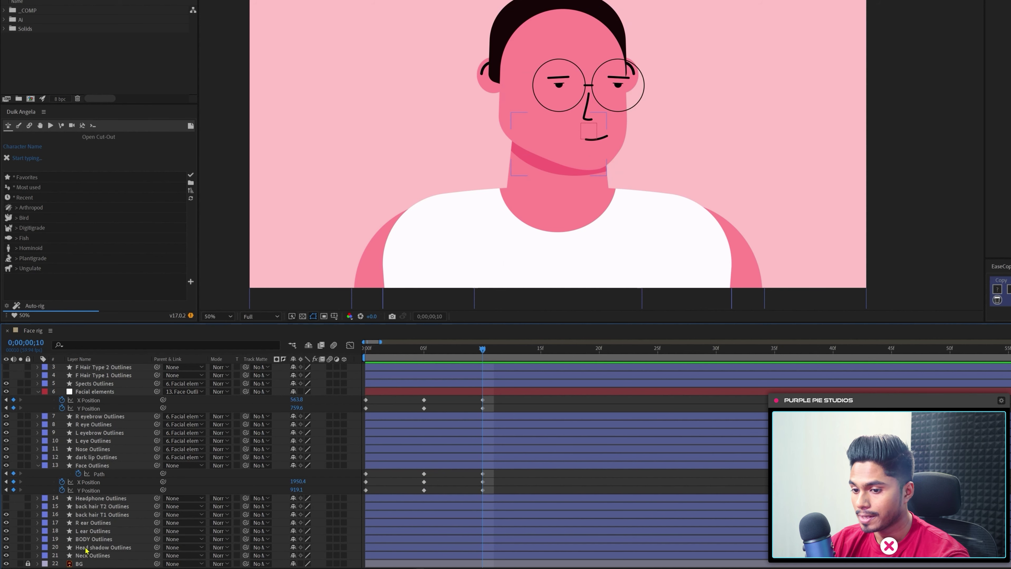
Separate the position of the R ear Outlines and L ear Outlines layers into X and Y dimensions.
click(88, 523)
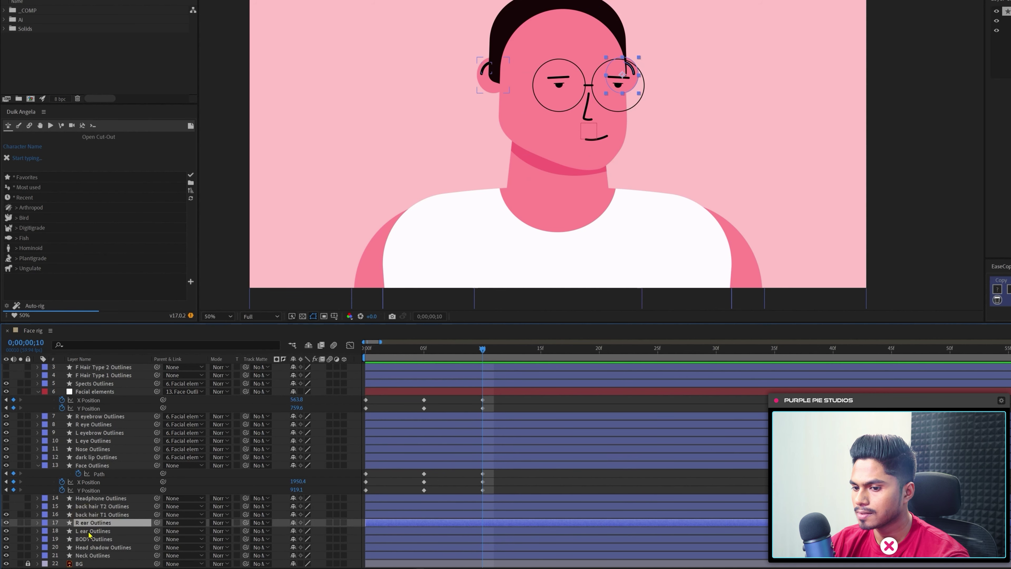
shift+click(92, 531)
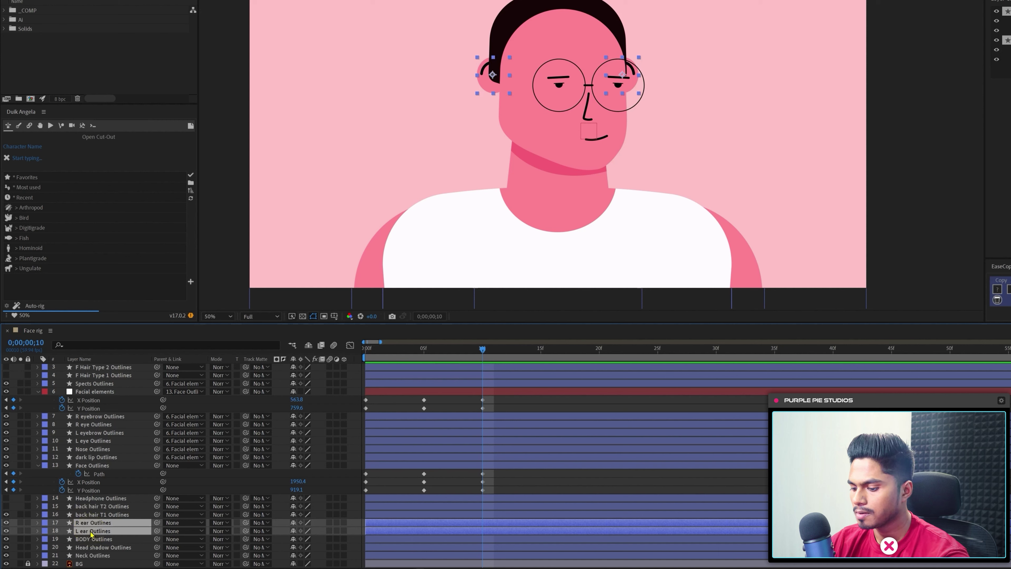
key(p)
right_click(77, 547)
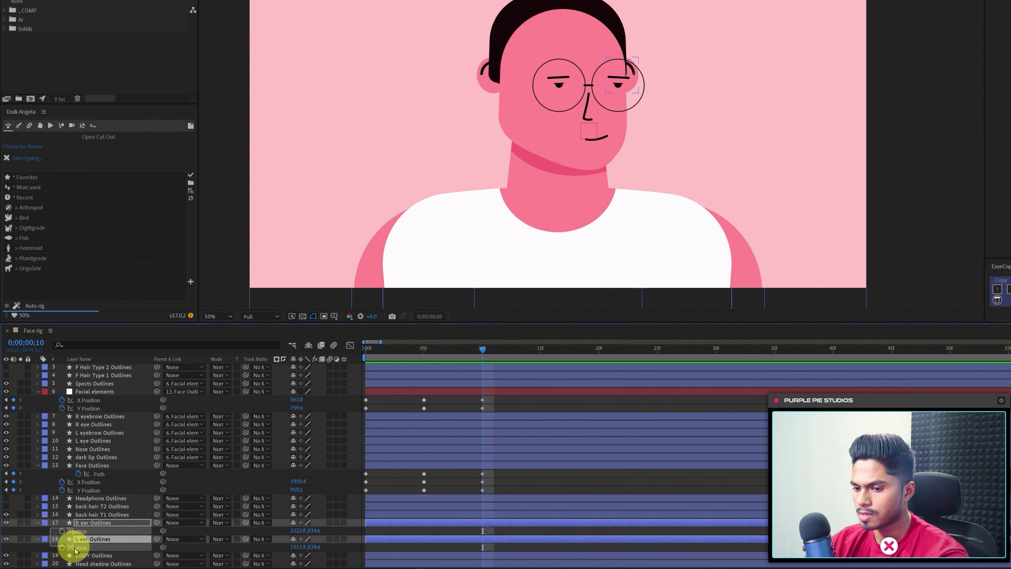
click(118, 423)
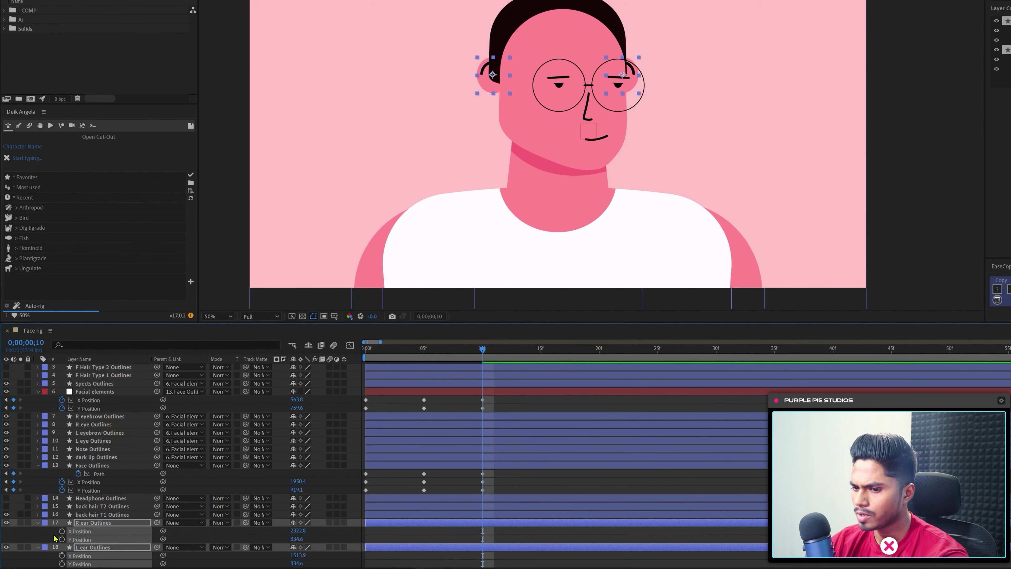
Keyframe the X and Y positions of both ear layers at frames 10, 5 and 0.
click(61, 531)
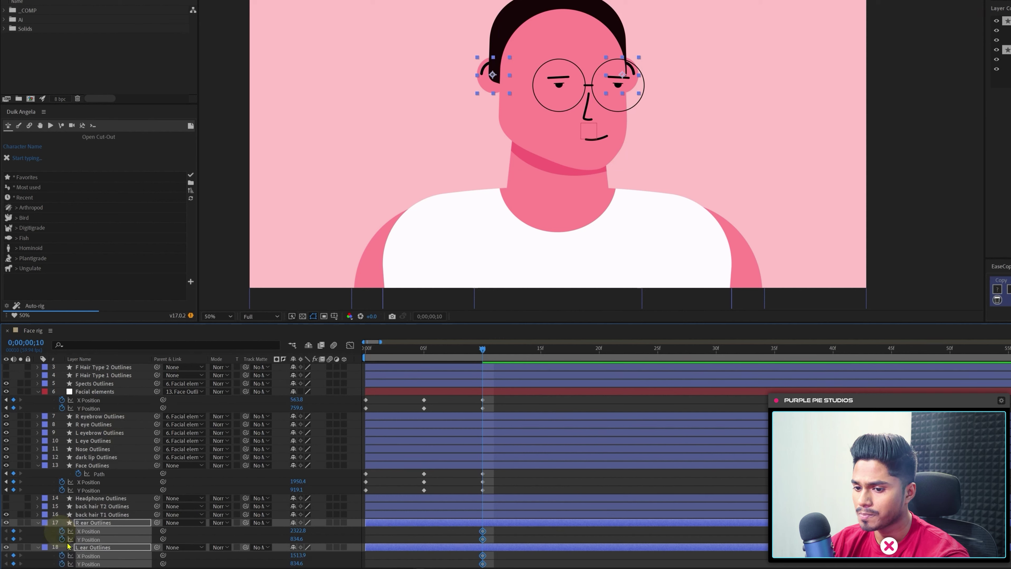
key(j)
click(13, 556)
key(j)
click(13, 556)
At frame 0, shift the right ear layer to an X position of 2336.8 and the left ear layer to 1541.9.
click(398, 548)
click(450, 523)
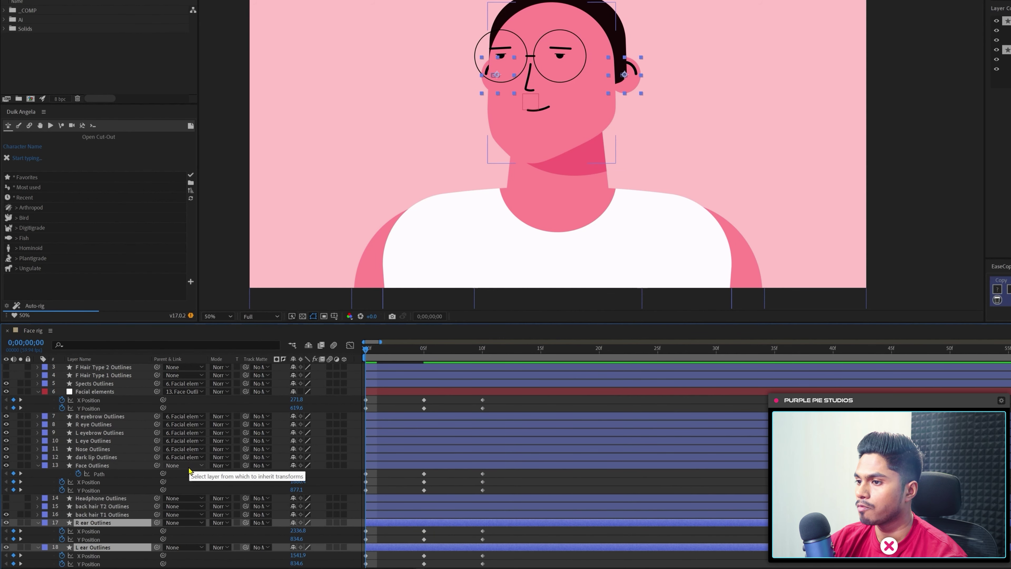
At frame 0, lower both ear layers to a Y position of 866.6.
key(Down)
key(Down)
key(Down)
key(Down)
key(Down)
key(Down)
key(Down)
key(Down)
key(Down)
key(Down)
key(Down)
key(Down)
key(Down)
key(Down)
key(Down)
At frame 10, shift both ear layers, bringing the R ear Outlines to an X position of 2306.8 and Y position of 818.6.
key(k)
key(k)
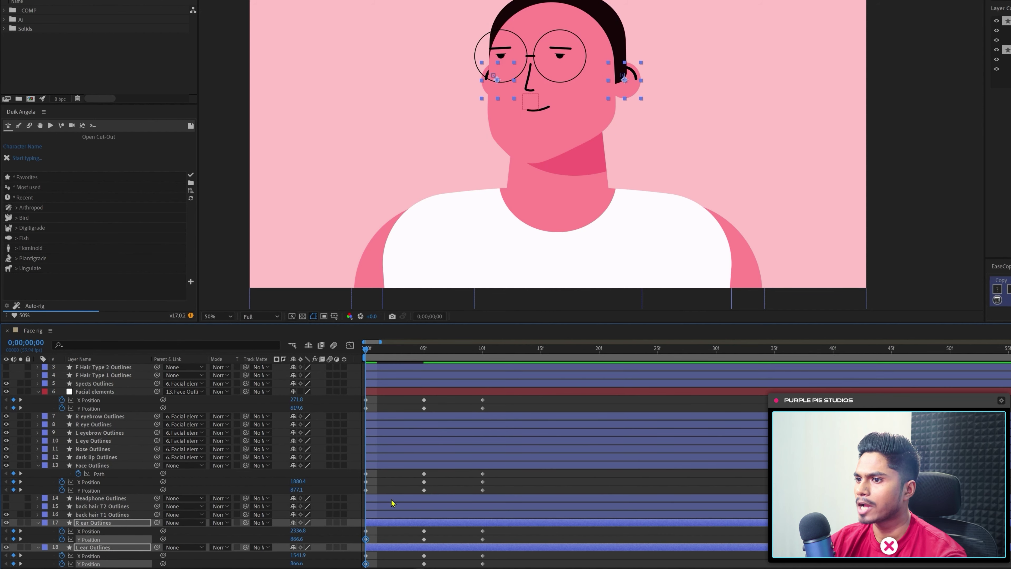
key(Left)
click(515, 537)
click(502, 547)
key(Left)
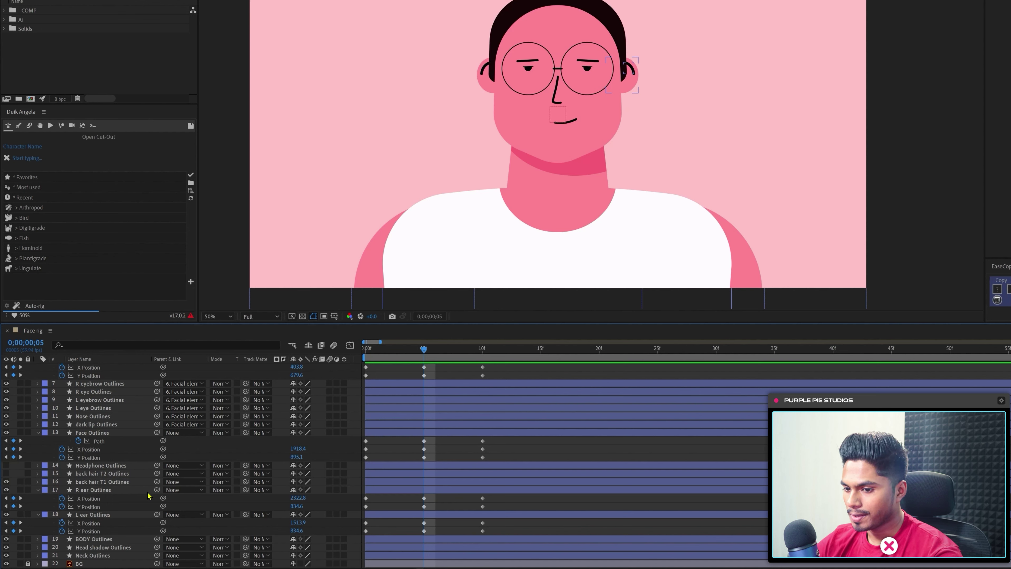
Select both back hair layers and turn on the visibility of back hair T2 Outlines.
click(103, 484)
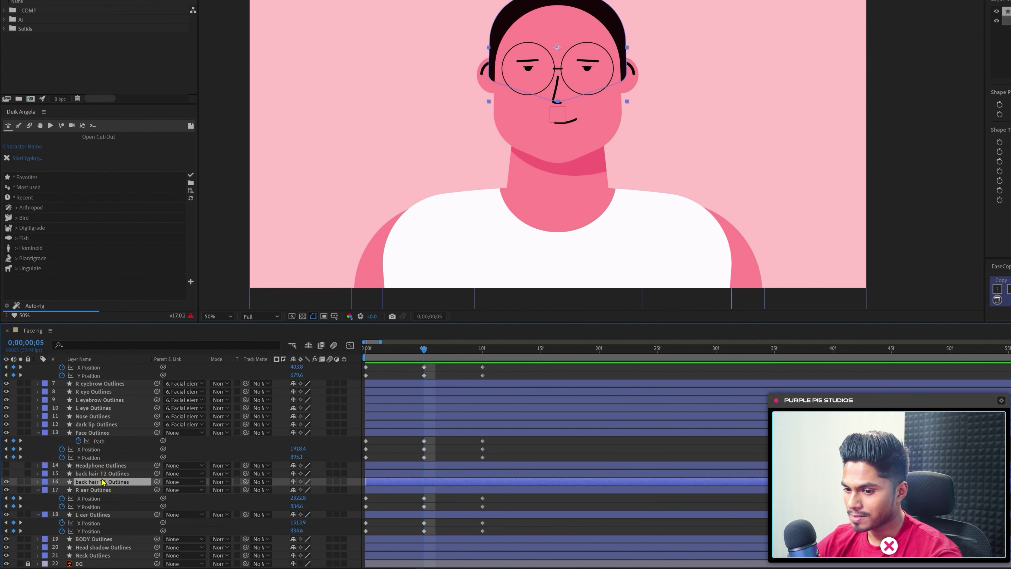
ctrl+click(98, 474)
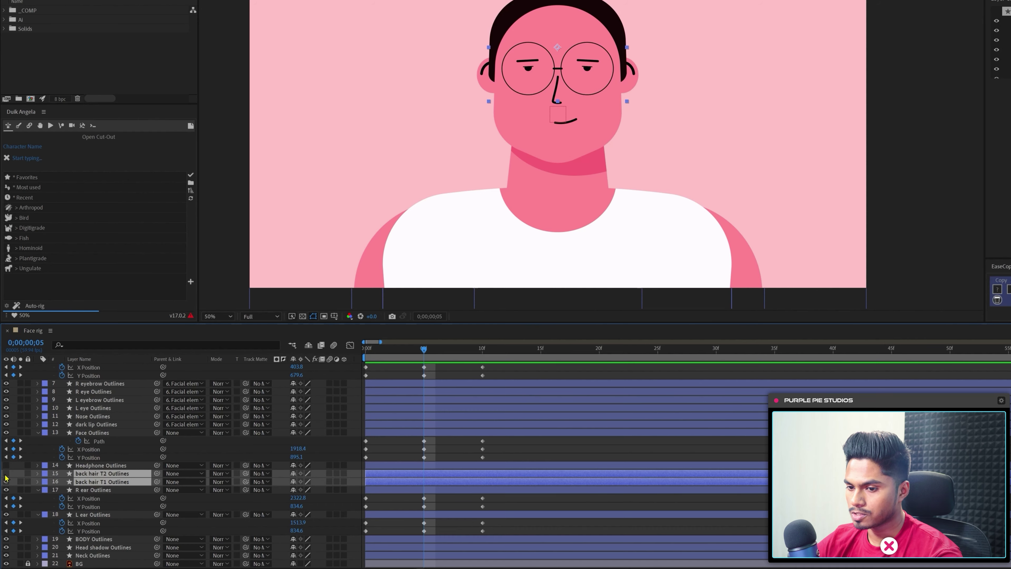
drag(6, 474, 6, 482)
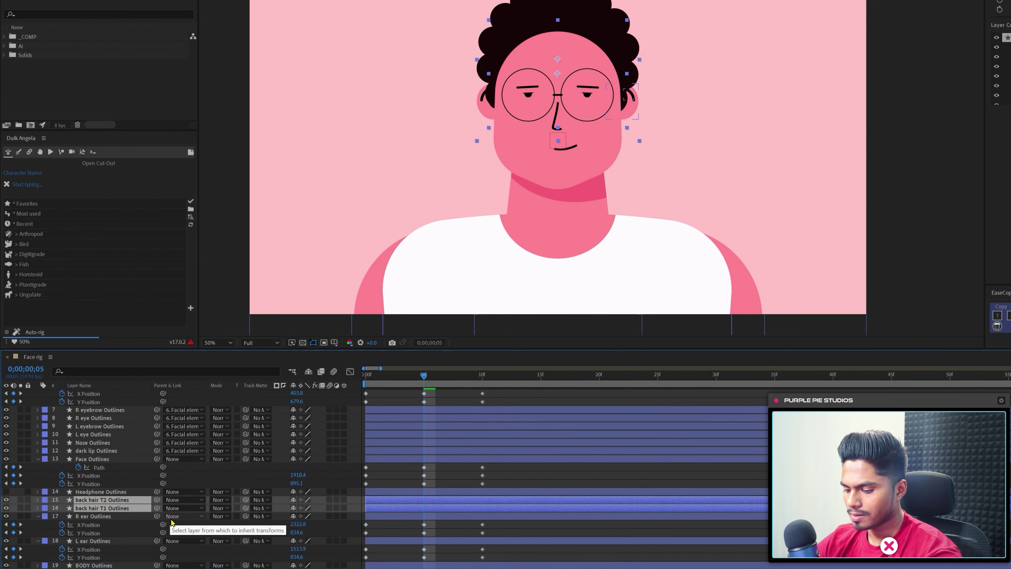
Separate the positions of both back hair layers into X and Y dimensions and keyframe them at frame 5.
key(p)
drag(46, 507, 81, 525)
right_click(81, 525)
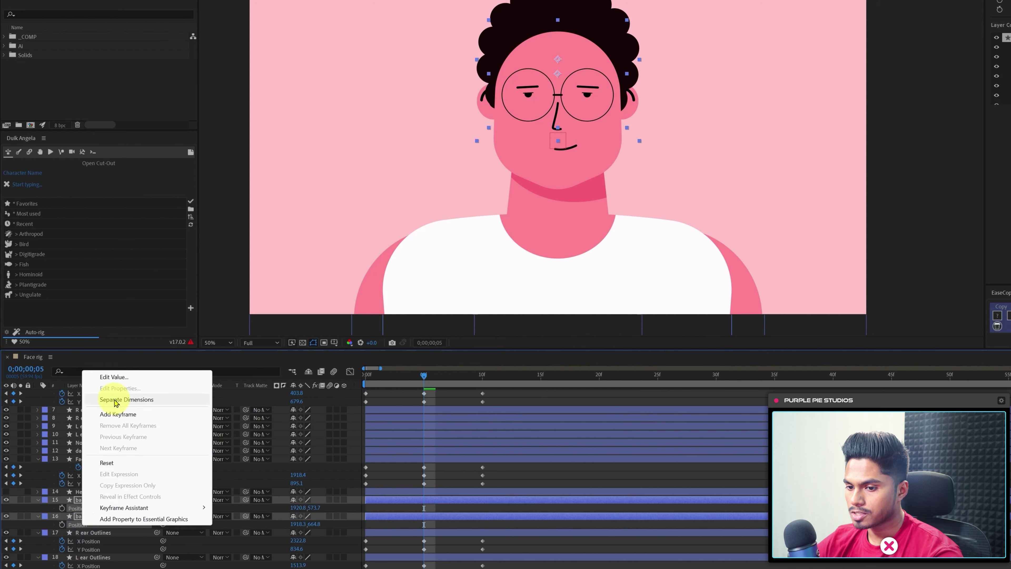
click(106, 399)
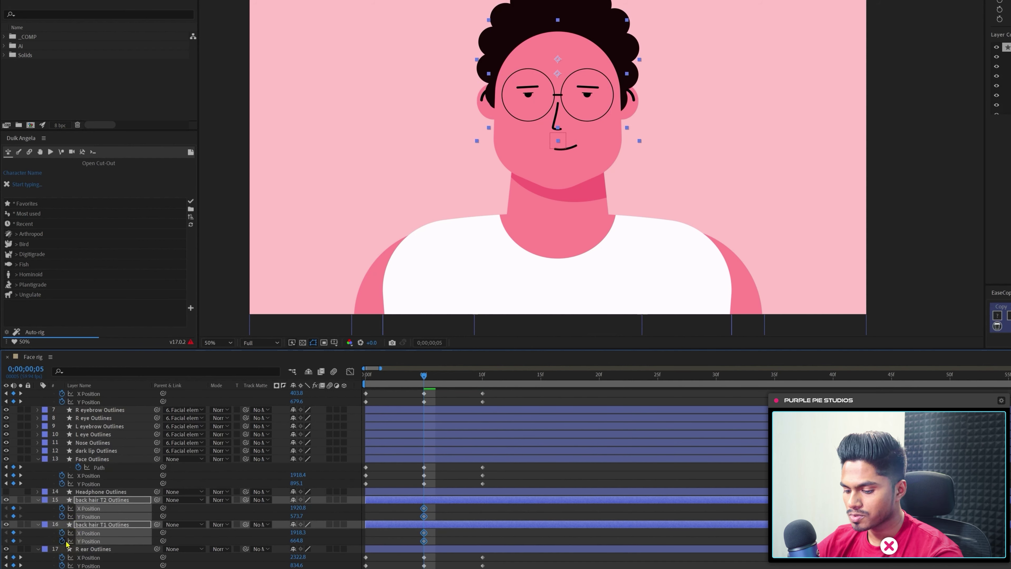
Keyframe the X and Y positions of both back hair layers at frames 0 and 10, and reselect both layers at frame 0.
key(Home)
click(13, 512)
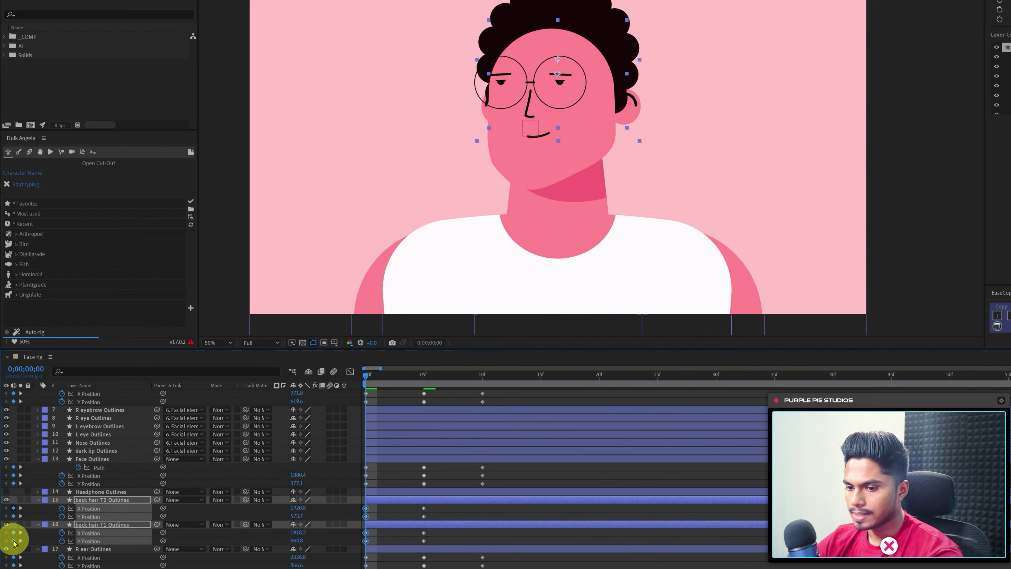
key(k)
key(k)
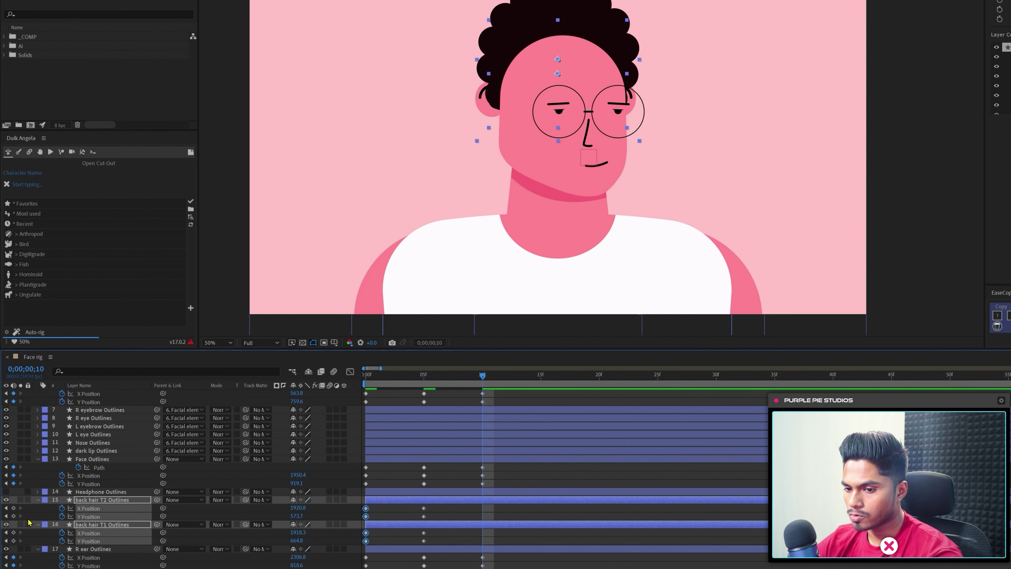
click(15, 511)
key(j)
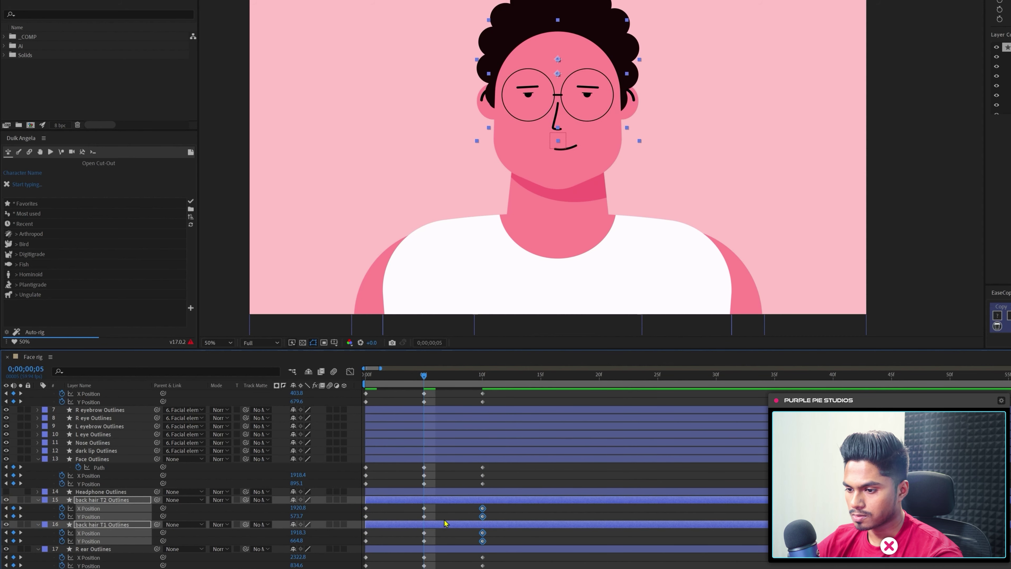
key(j)
click(452, 513)
click(92, 523)
shift+click(100, 502)
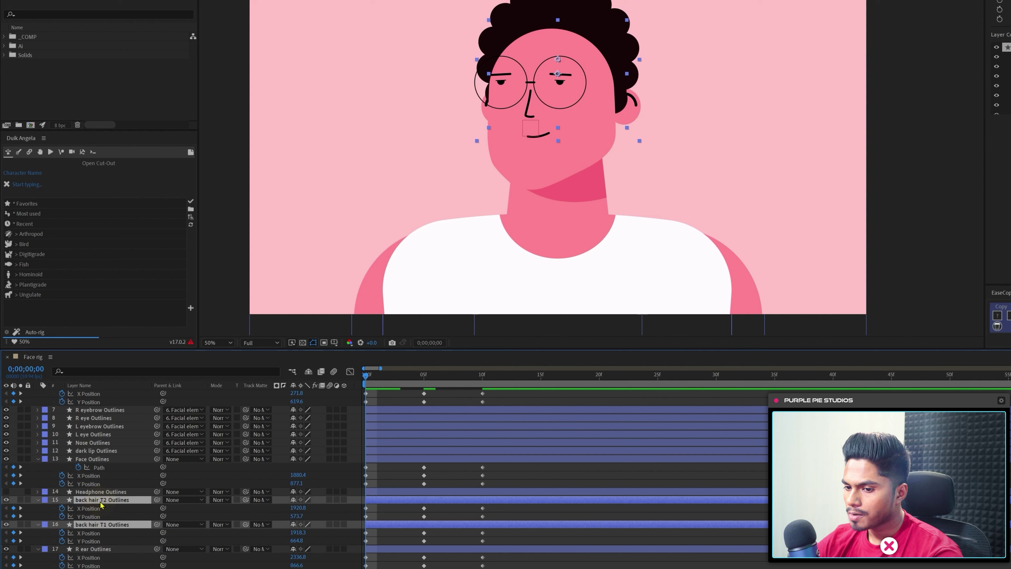
key(Right)
key(Right)
key(Right)
key(Right)
key(Right)
key(Right)
key(Right)
key(Right)
key(Right)
key(Right)
key(Right)
key(Right)
key(Right)
key(Right)
key(Left)
key(Left)
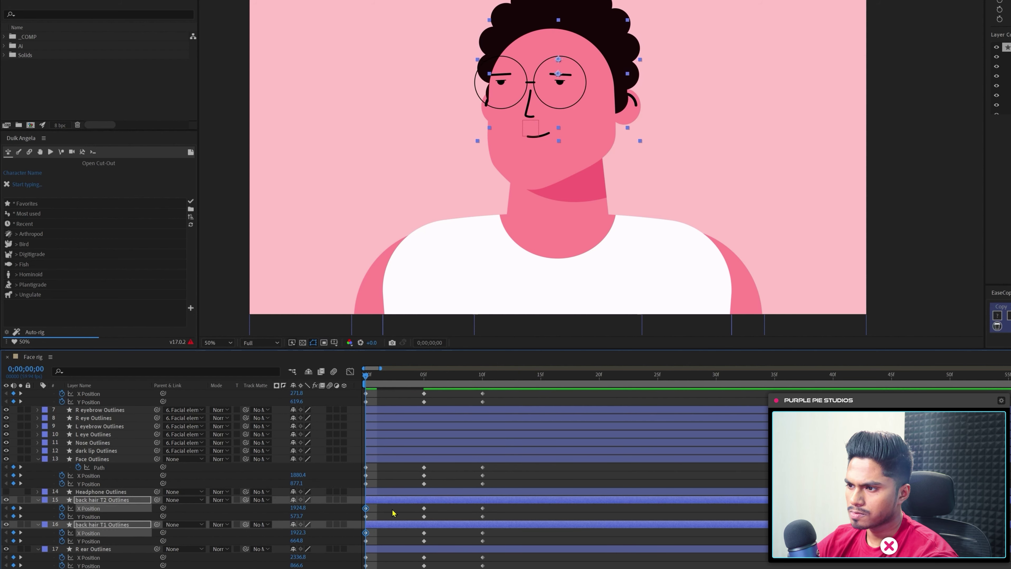
key(ctrl+z)
key(ctrl+z)
key(ctrl+z)
key(ctrl+z)
At frame 0, shift the back hair T2 layer to an X position of 1960.8 and the T1 layer to 1958.3.
key(shift+Right)
key(shift+Right)
At frame 10, shift the back hair T2 layer to an X position of 1878.8 and the T1 layer to 1876.3.
key(k)
key(k)
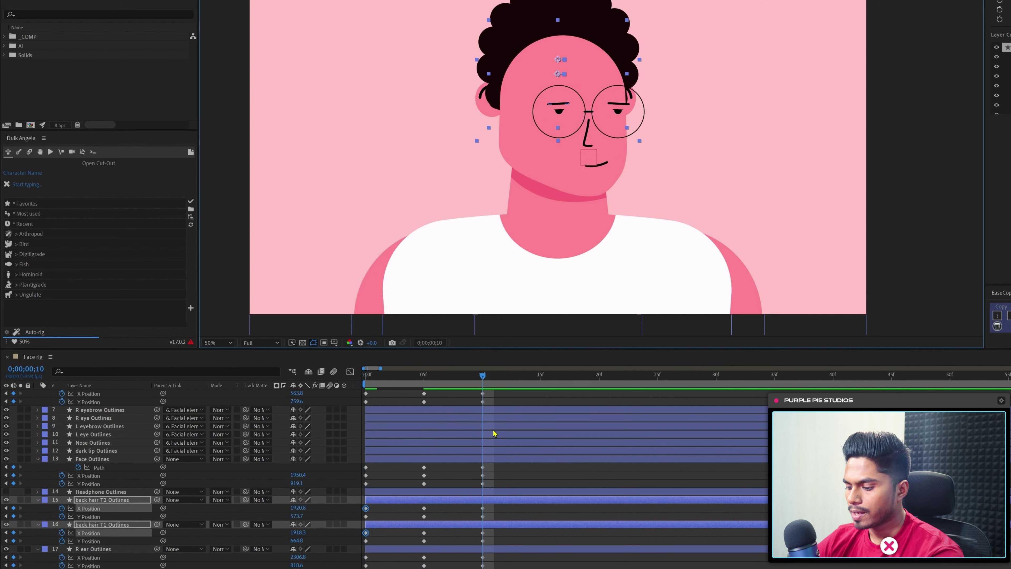
key(Left)
key(Left)
key(Left)
key(Left)
key(Left)
key(Left)
key(Left)
key(Left)
key(Left)
key(Left)
key(Left)
key(Left)
key(Left)
key(Left)
key(Left)
key(Left)
key(Left)
key(Left)
key(Left)
key(Left)
key(Left)
key(Left)
key(Left)
key(Left)
key(Left)
key(Left)
key(Left)
key(Left)
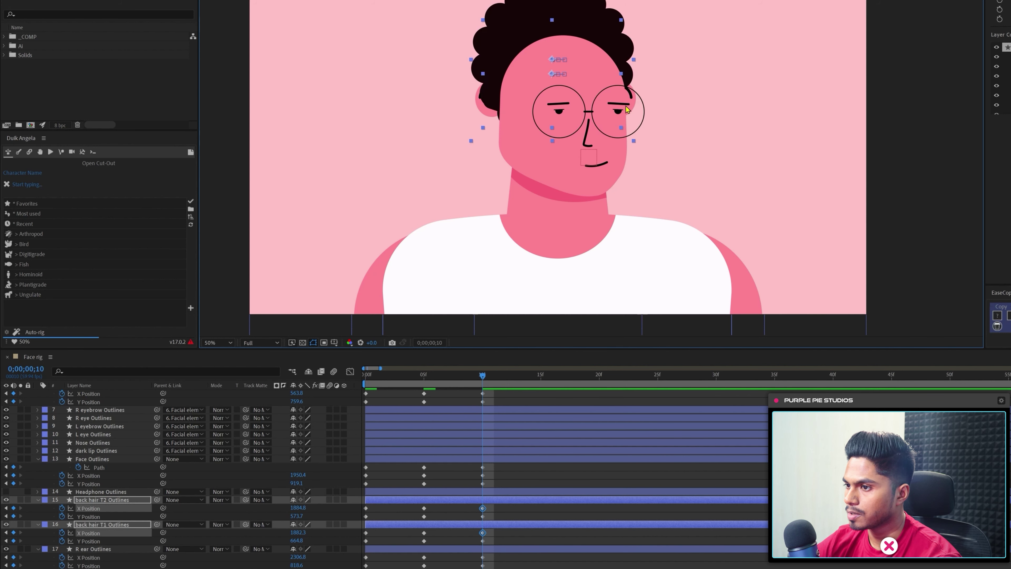
key(Left)
key(Left)
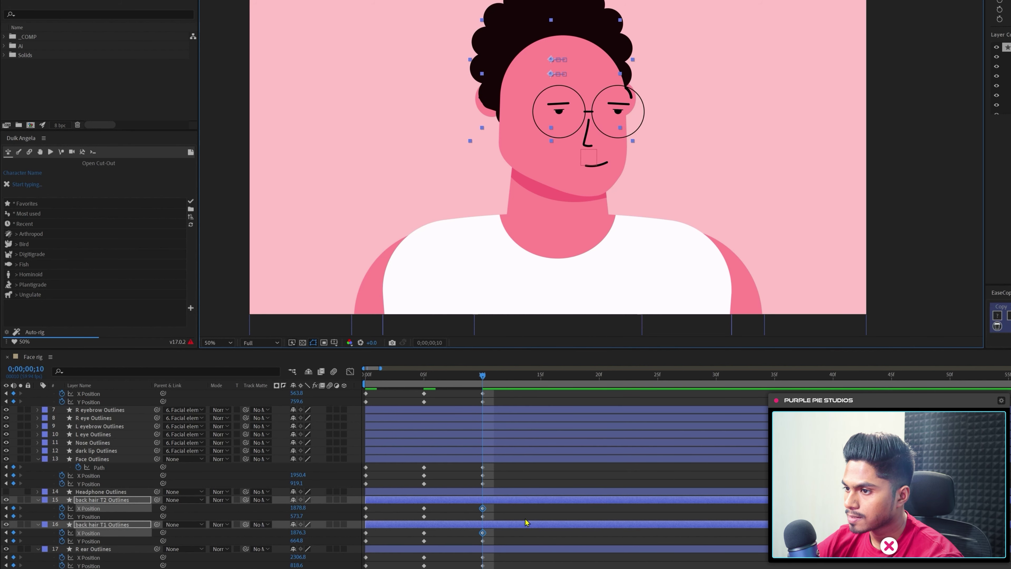
At frame 10, raise the back hair T2 layer to a Y position of 559.7 and the T1 layer to 650.8.
key(Up)
key(Up)
key(Up)
key(Up)
key(Up)
key(Up)
key(Up)
key(Up)
key(Up)
key(Up)
key(Up)
key(Up)
key(Up)
key(Up)
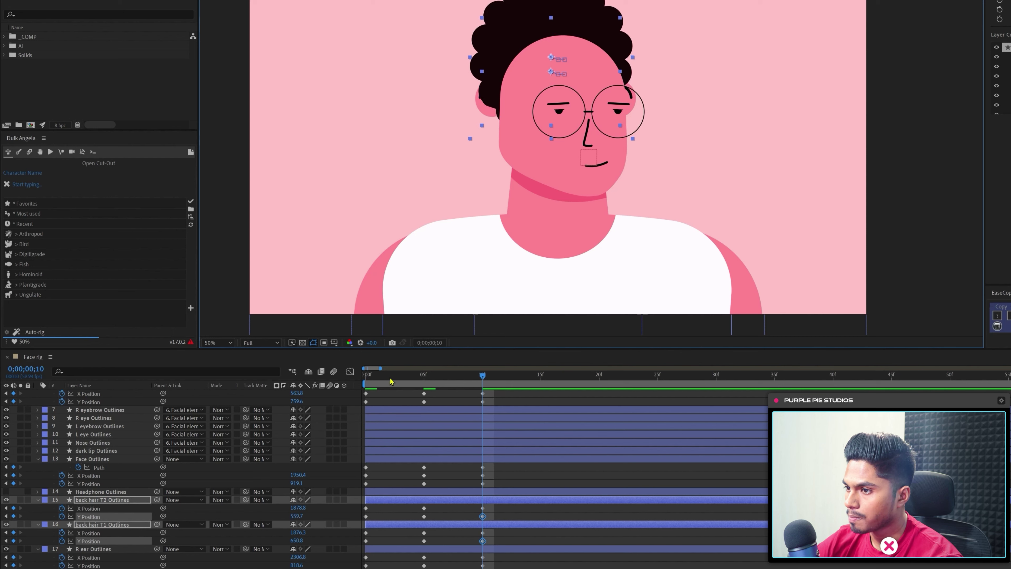
At frame 0, lower the back hair T2 layer to a Y position of 593.7 and the T1 layer to 684.8.
key(Home)
key(Down)
key(Down)
key(Down)
key(Down)
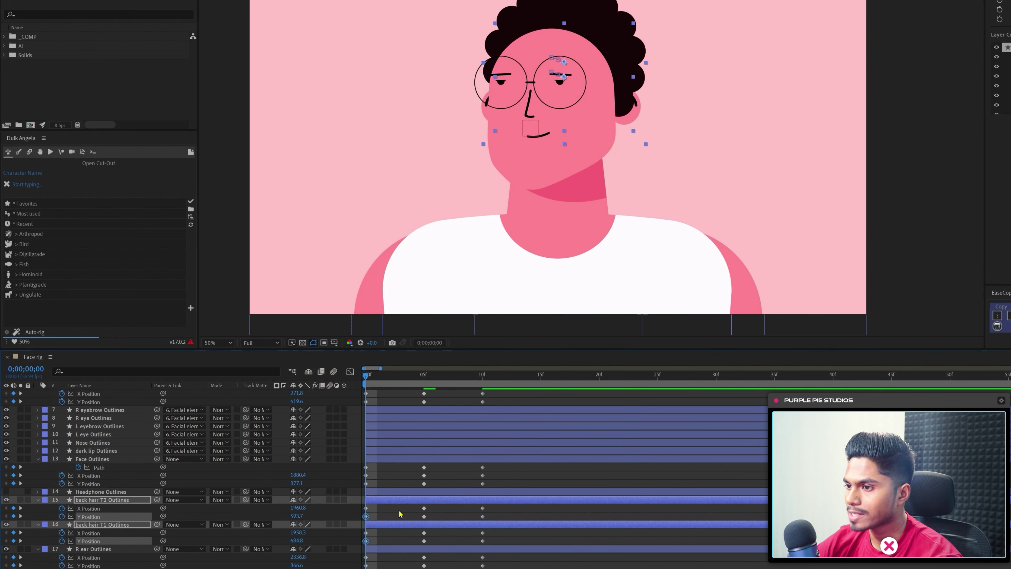
click(402, 515)
At frame 5, select the F Hair Type 1 and F Hair Type 2 layers and turn on their visibility.
key(k)
scroll(519, 481, up, 3)
click(115, 450)
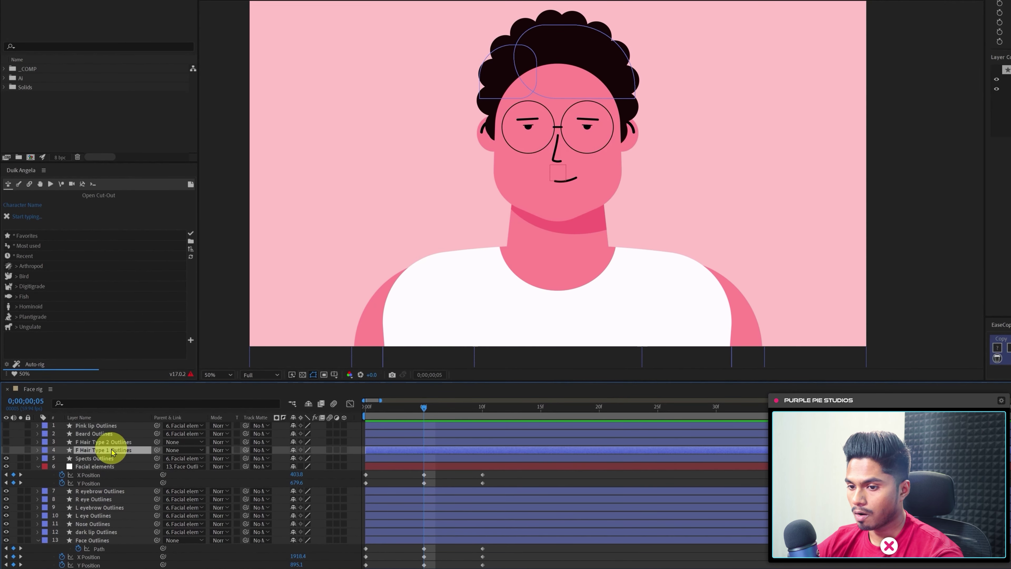
ctrl+click(112, 443)
drag(7, 442, 7, 451)
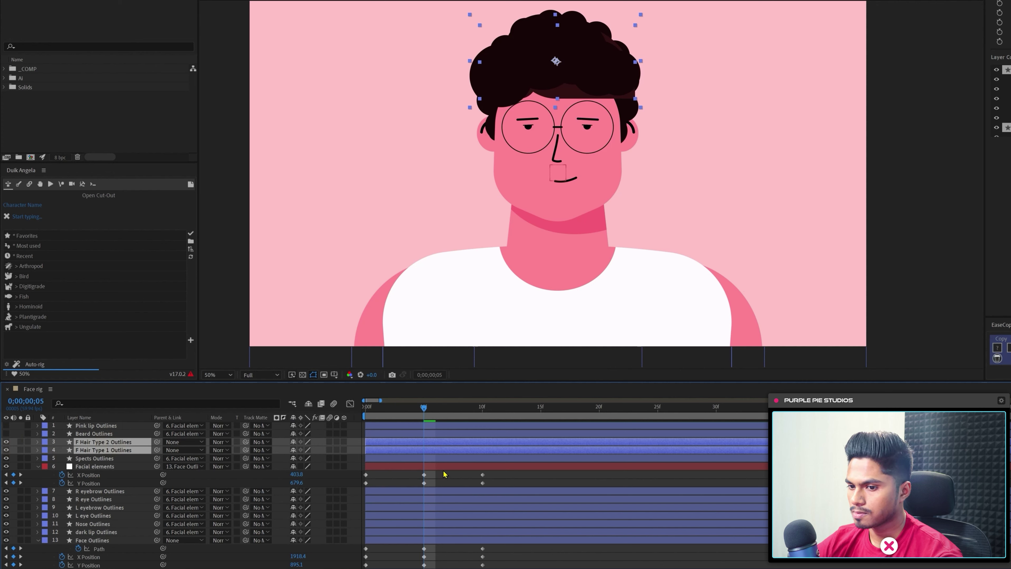
Separate the positions of both F Hair layers into X and Y dimensions.
key(p)
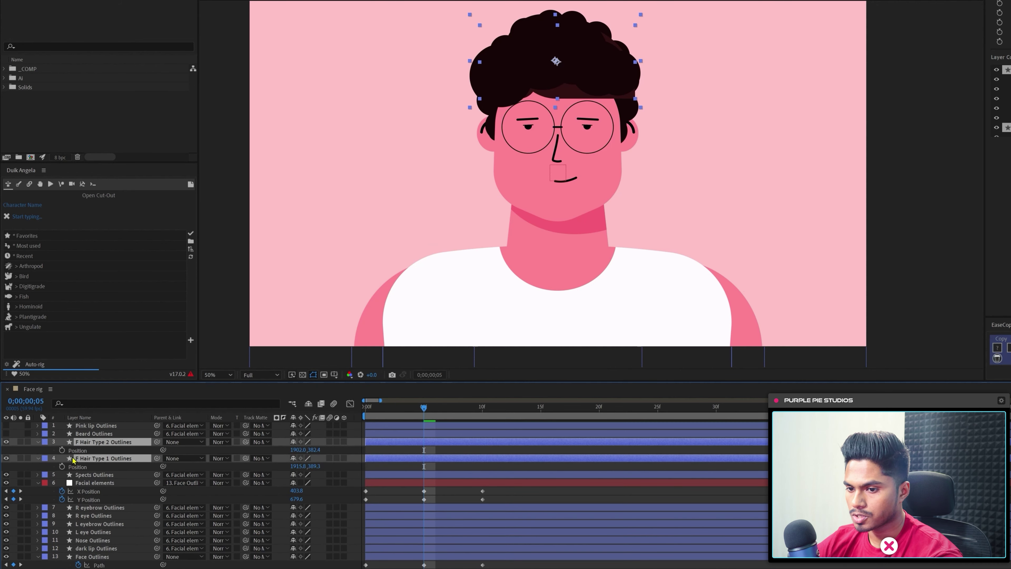
drag(48, 450, 75, 467)
right_click(76, 470)
click(106, 493)
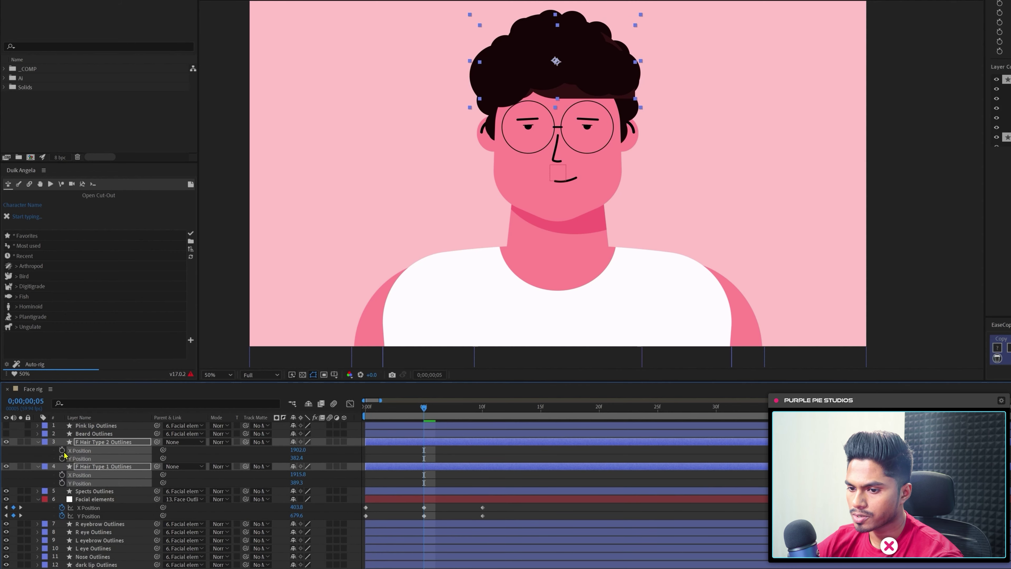
Keyframe the X and Y positions of both F Hair layers at frames 0, 5 and 10.
key(Home)
drag(409, 487, 451, 450)
key(ctrl+v)
key(k)
key(k)
key(ctrl+v)
At frame 0, shift the F Hair Type 2 layer to an X position of 1874.0 and the Type 1 layer to 1887.8.
key(Home)
click(397, 450)
click(394, 435)
click(393, 442)
shift+click(388, 466)
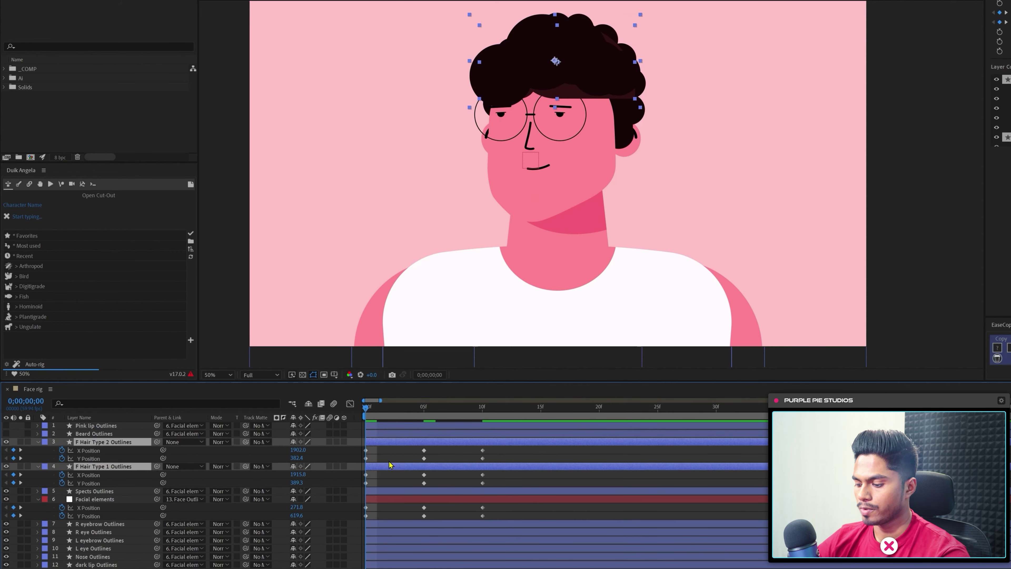
key(shift+Left)
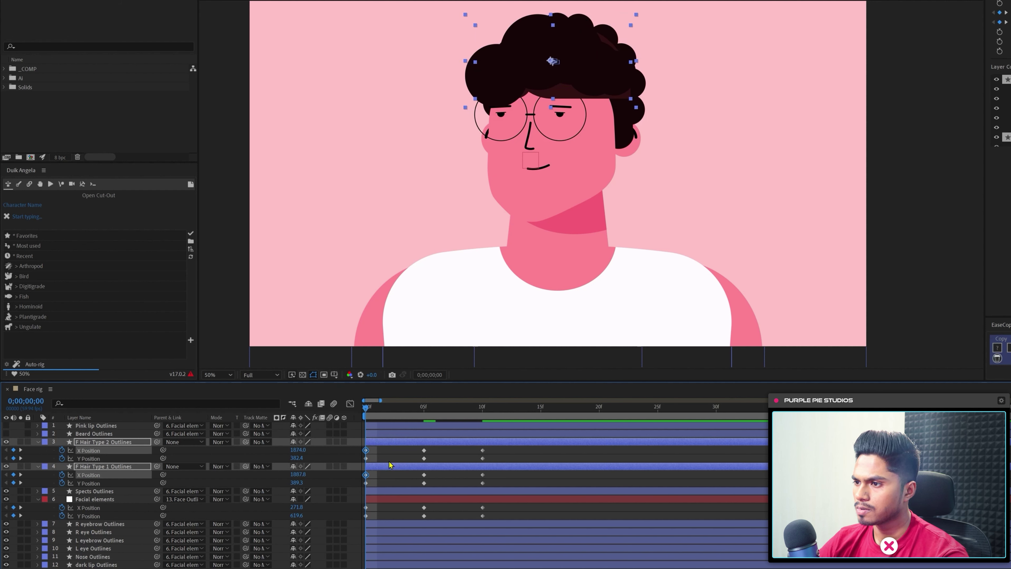
At frame 10, shift the F Hair Type 2 layer to an X position of 1936.0 and the Type 1 layer to 1949.8.
key(k)
key(k)
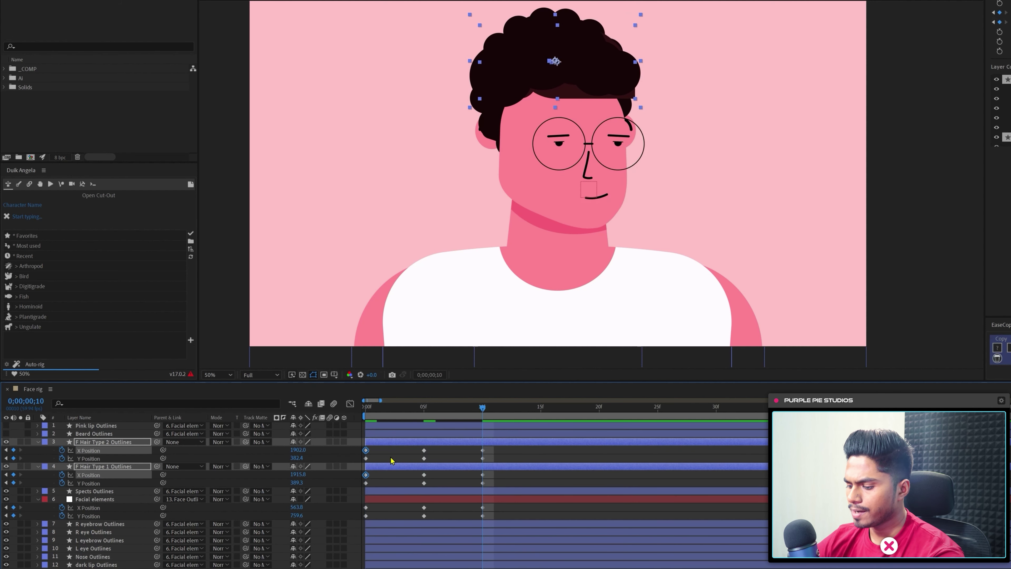
key(Right)
key(Right)
key(Right)
key(Right)
key(Right)
key(Right)
key(Right)
key(Right)
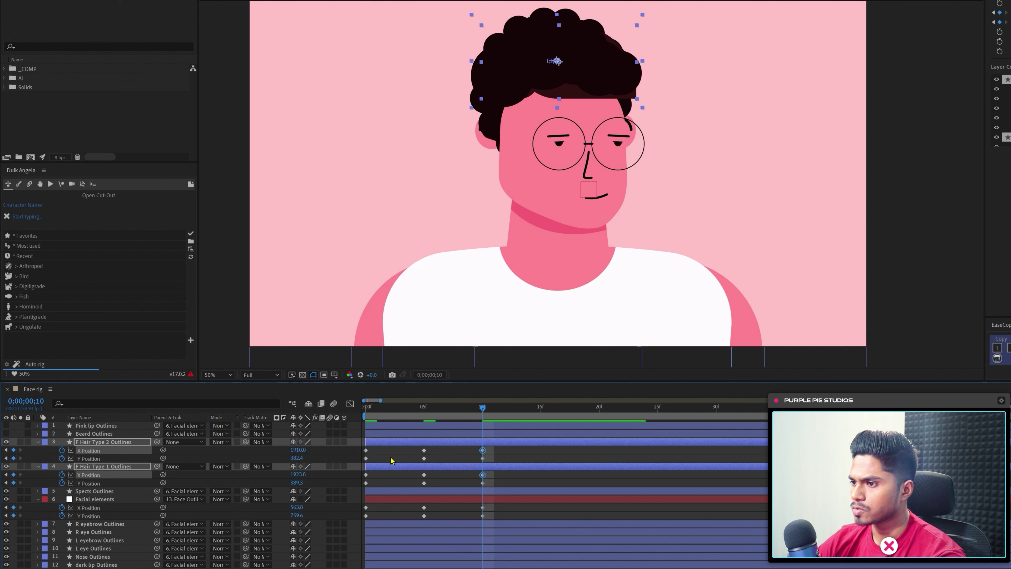
key(Right)
key(Right)
key(Right)
key(Right)
key(Right)
key(Right)
key(Right)
key(Right)
key(Right)
key(Right)
key(Right)
key(Right)
key(Right)
key(Right)
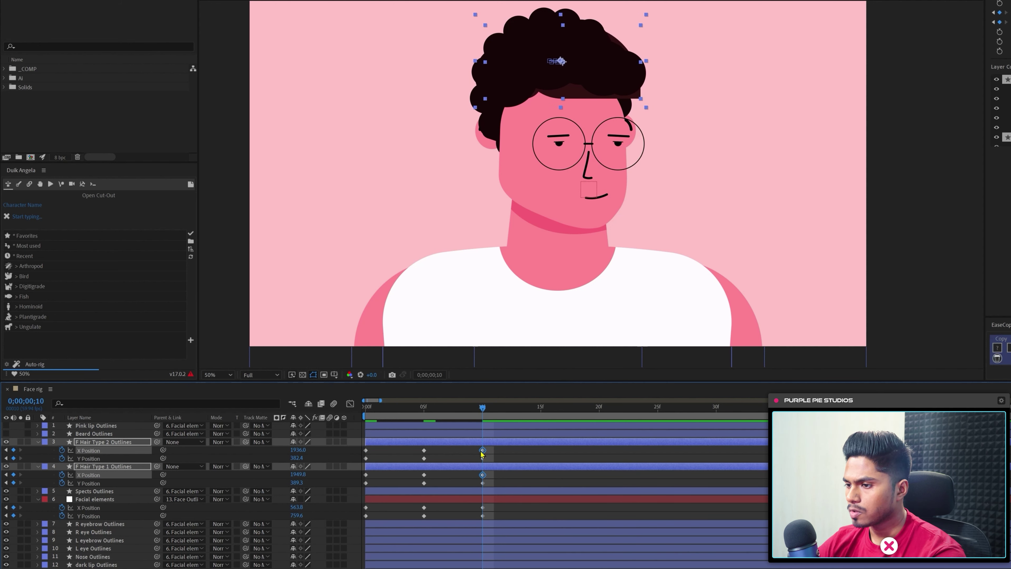
At frame 10, lower both front hair layers to a Y position of 412.4 for Type 2 and 419.3 for Type 1.
key(Down)
key(Down)
key(Down)
key(Down)
key(Down)
key(Down)
key(Down)
key(Down)
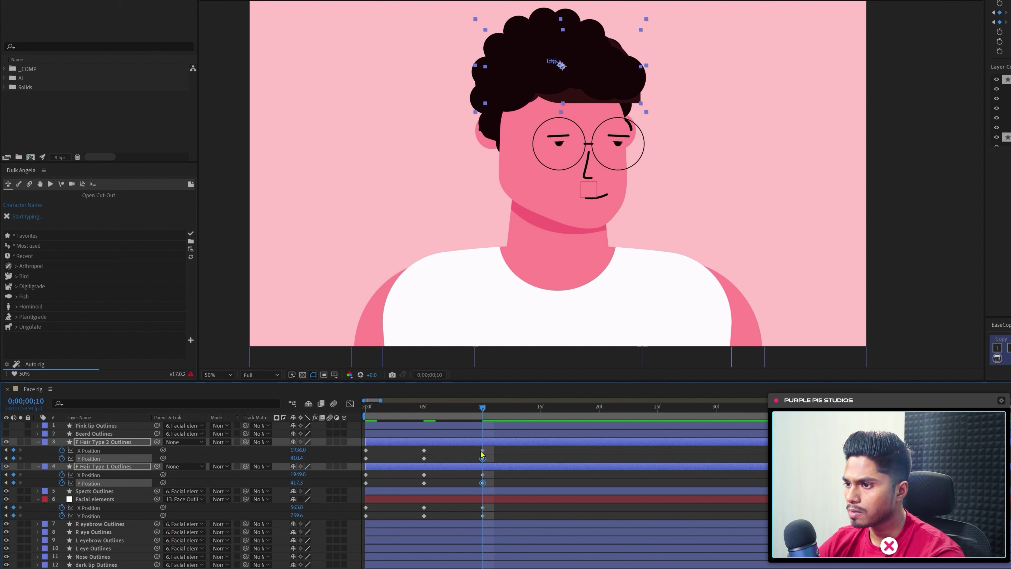
Enable Path keyframing at frame 0 for Group 1 and Group 2 of the F Hair Type 1 layer.
key(Home)
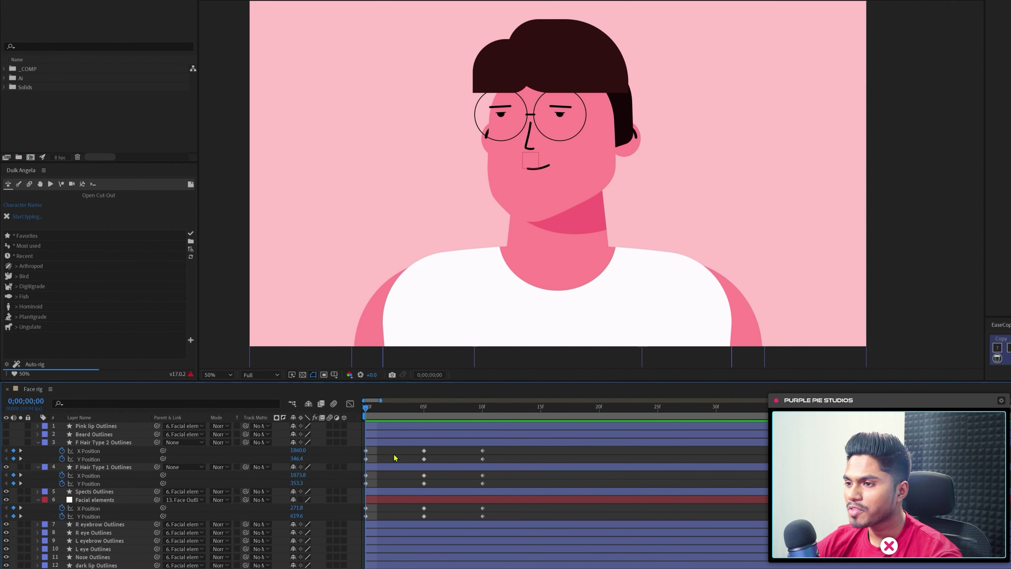
click(565, 84)
click(38, 467)
click(39, 467)
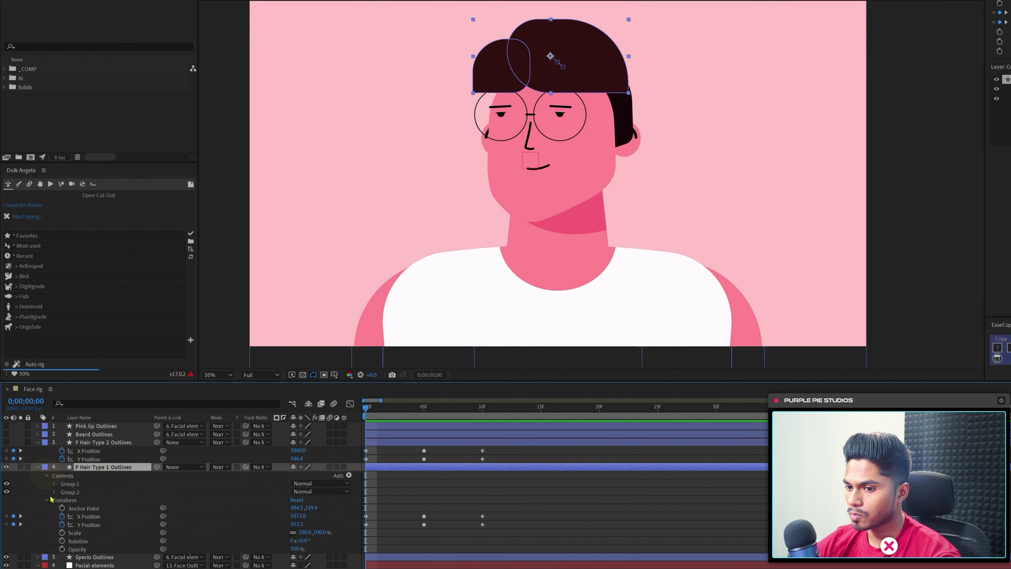
click(62, 492)
click(54, 524)
click(62, 533)
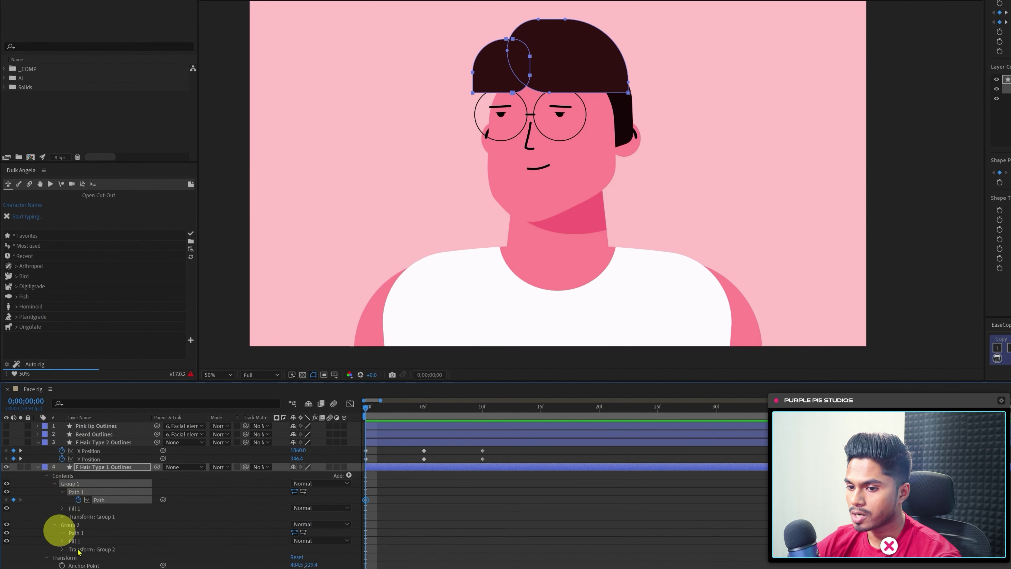
click(78, 541)
Show only the keyframed properties and add keyframes to both F Hair Type 1 paths at frame 5.
key(u)
key(k)
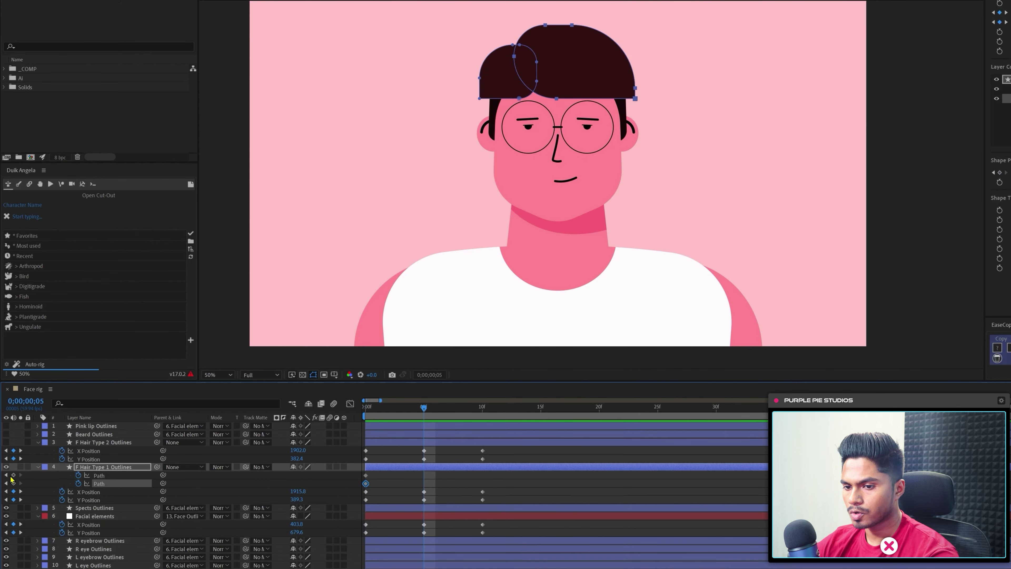
click(13, 475)
click(14, 484)
At frame 0, shift the smaller front lobe of the F Hair Type 1 shape slightly inward toward the face.
key(j)
click(385, 476)
click(388, 469)
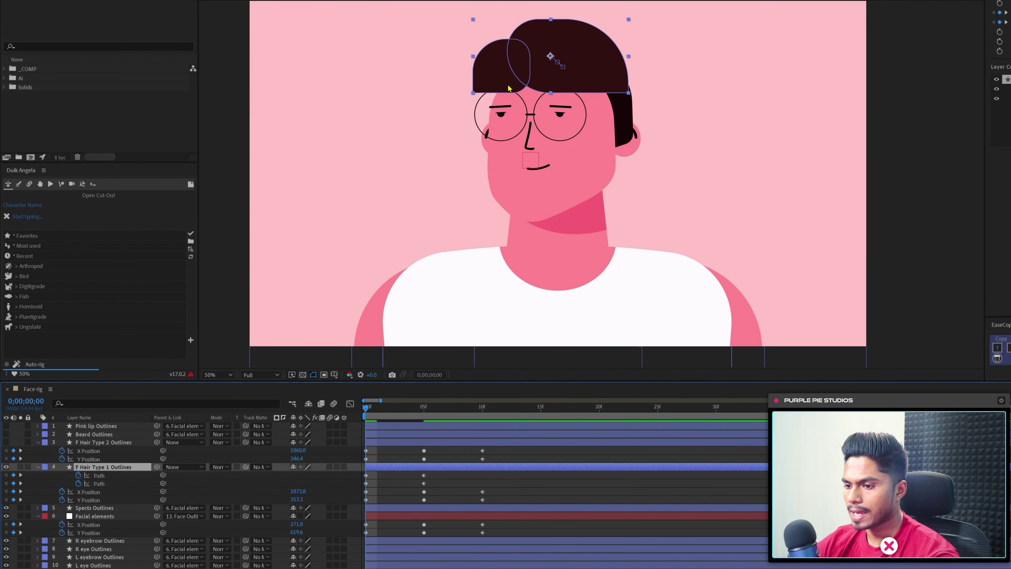
click(103, 484)
double_click(530, 58)
drag(499, 72, 505, 72)
click(399, 441)
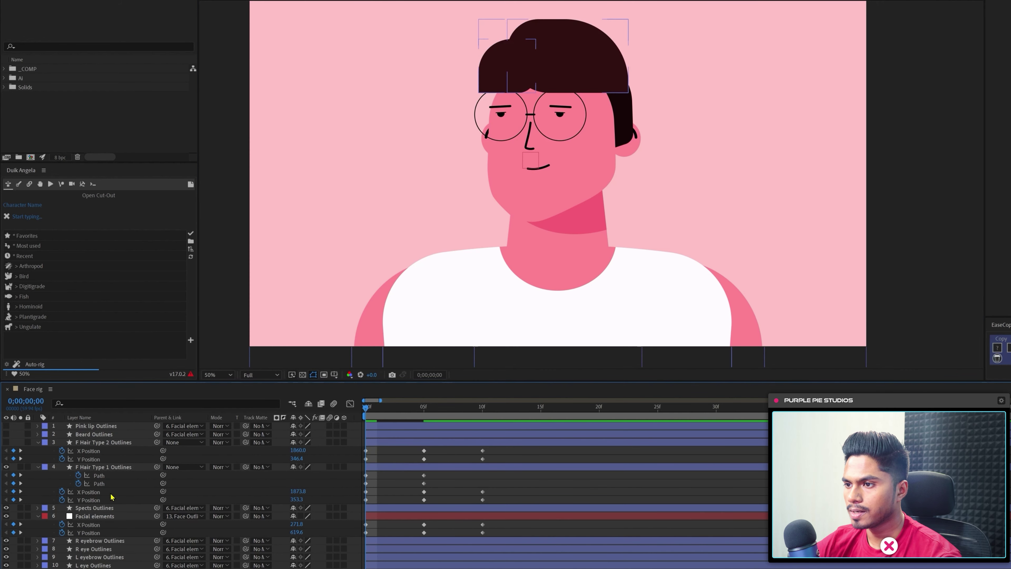
At frame 0, shift the top point of the larger F Hair Type 1 path slightly to the left.
click(104, 475)
click(575, 18)
drag(565, 19, 559, 19)
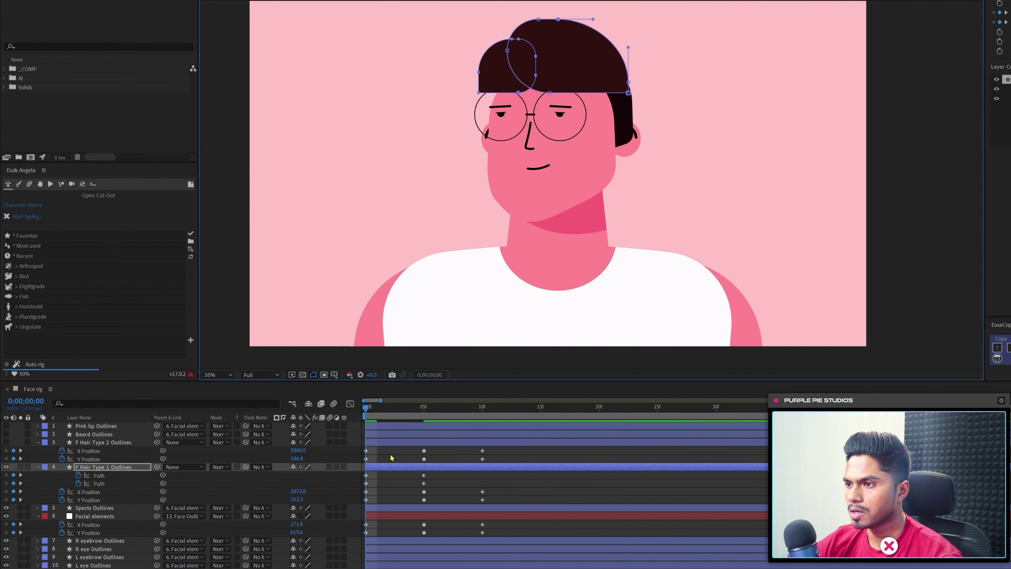
At frame 10, pull the right edge of the larger F Hair Type 1 path slightly inward.
click(482, 407)
double_click(640, 92)
drag(625, 89, 620, 92)
click(449, 483)
click(107, 476)
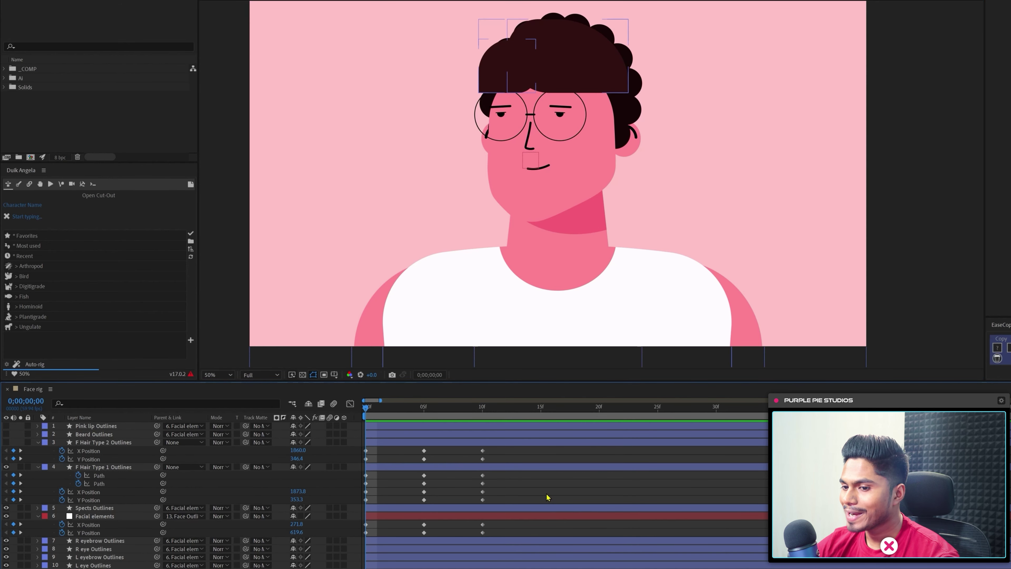
Make the Beard Outlines and Pink lip Outlines layers visible and check how they follow the head turn.
click(100, 436)
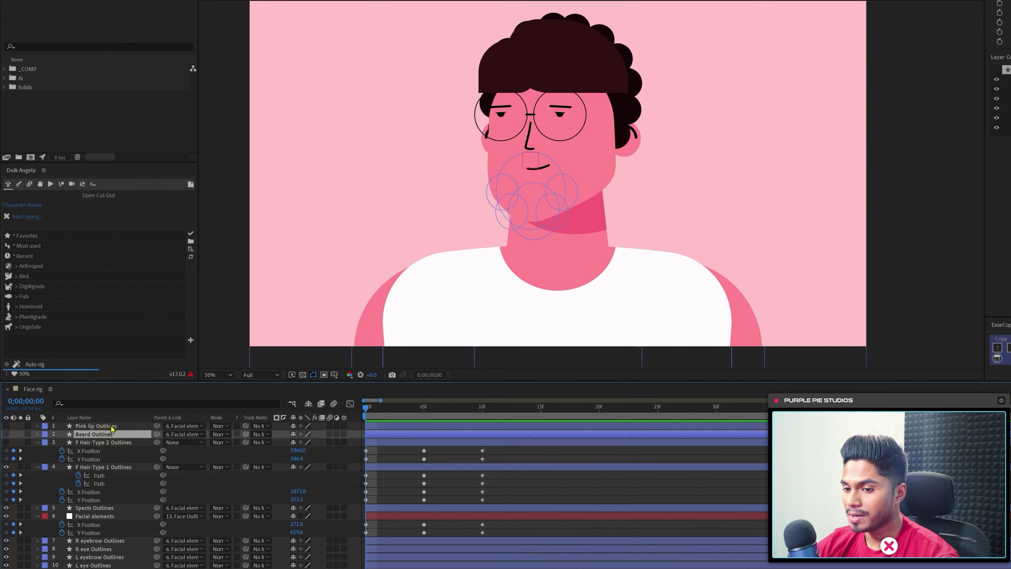
shift+click(99, 425)
drag(8, 436, 7, 426)
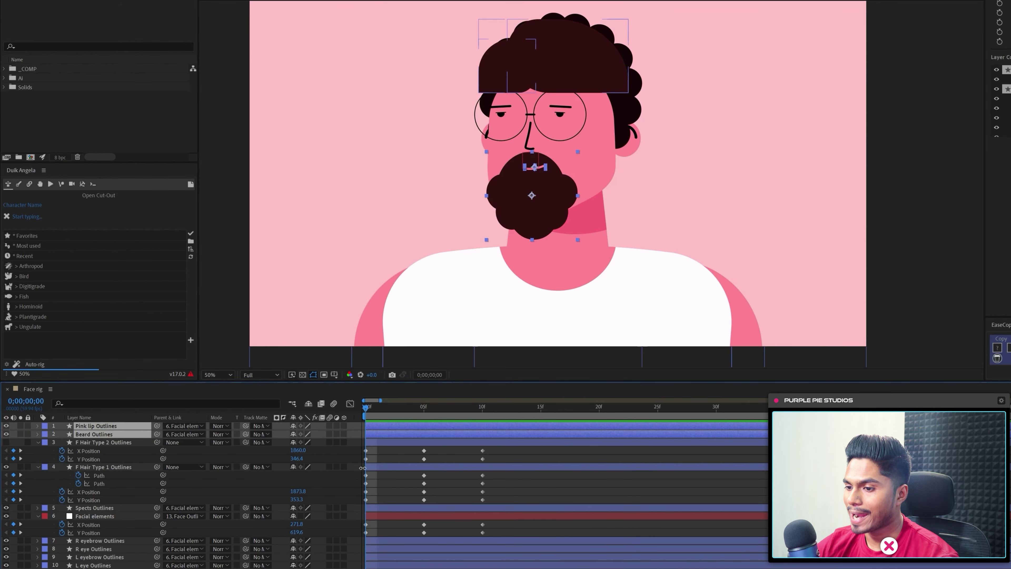
click(400, 462)
click(115, 427)
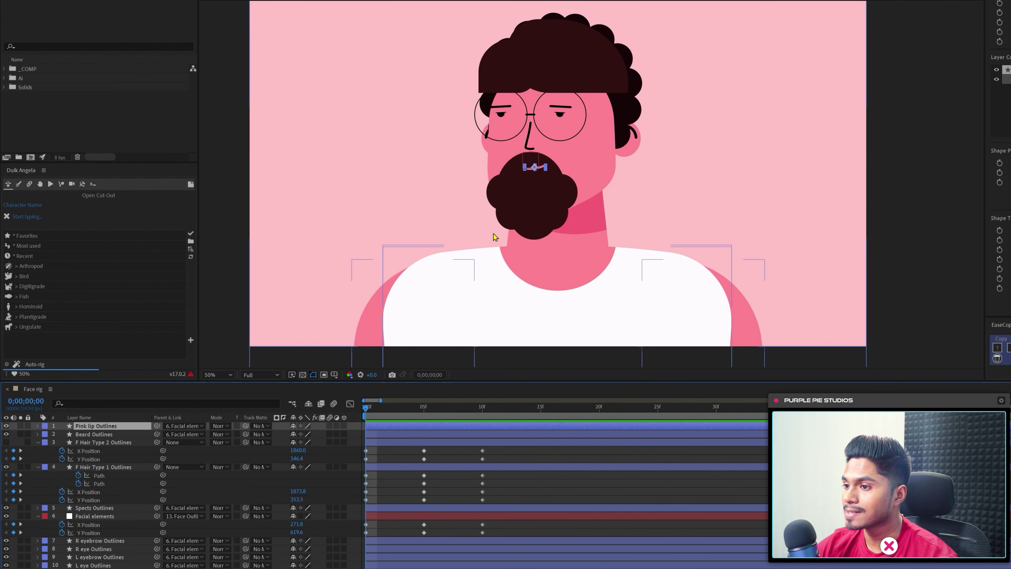
click(509, 461)
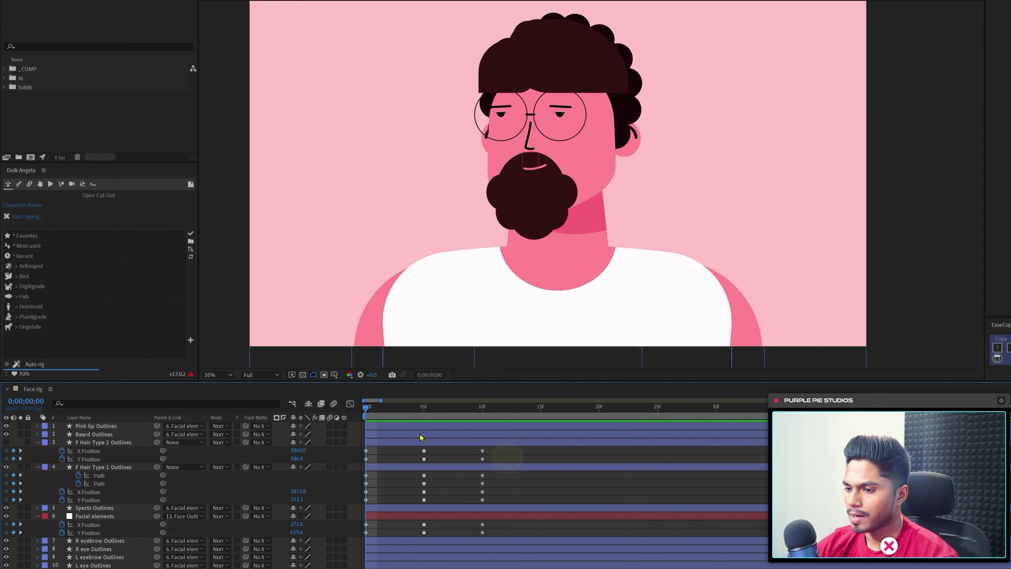
drag(390, 411, 336, 440)
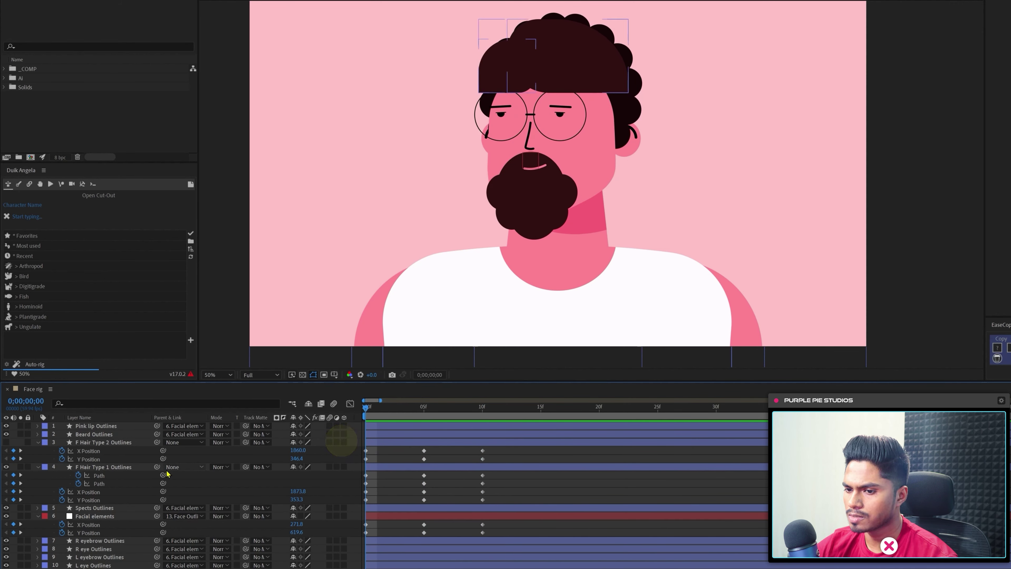
click(101, 434)
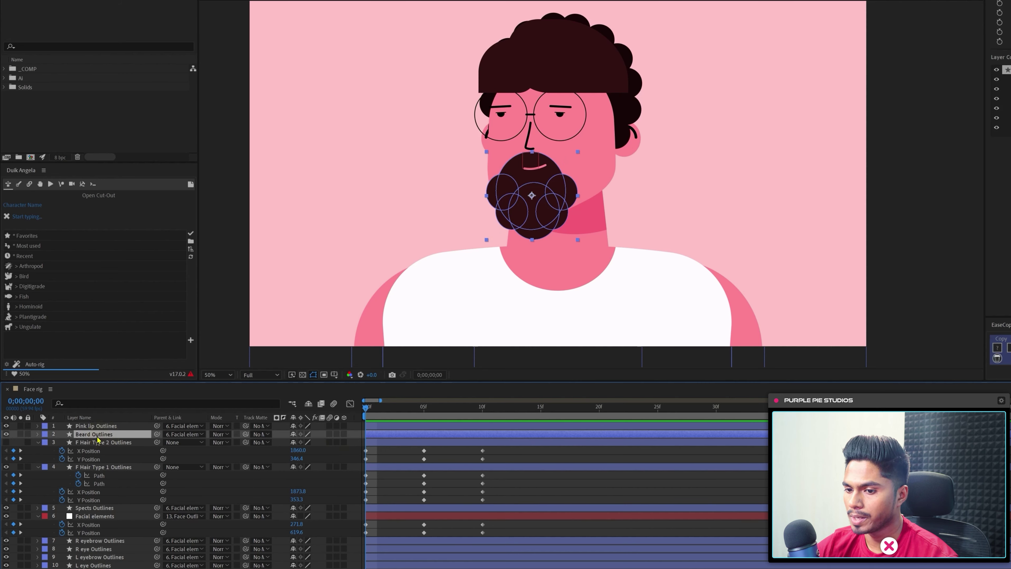
drag(380, 412, 480, 426)
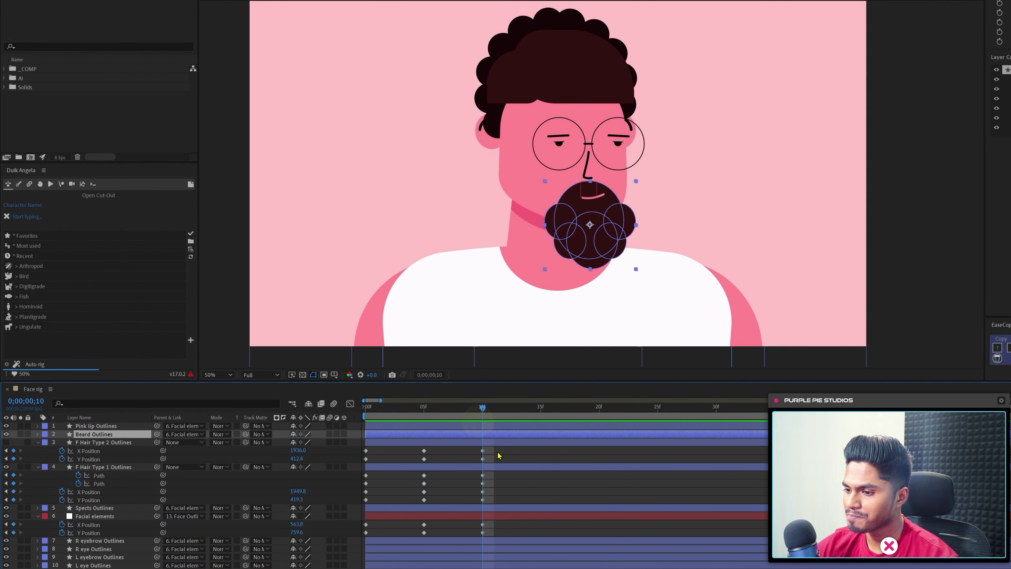
click(448, 495)
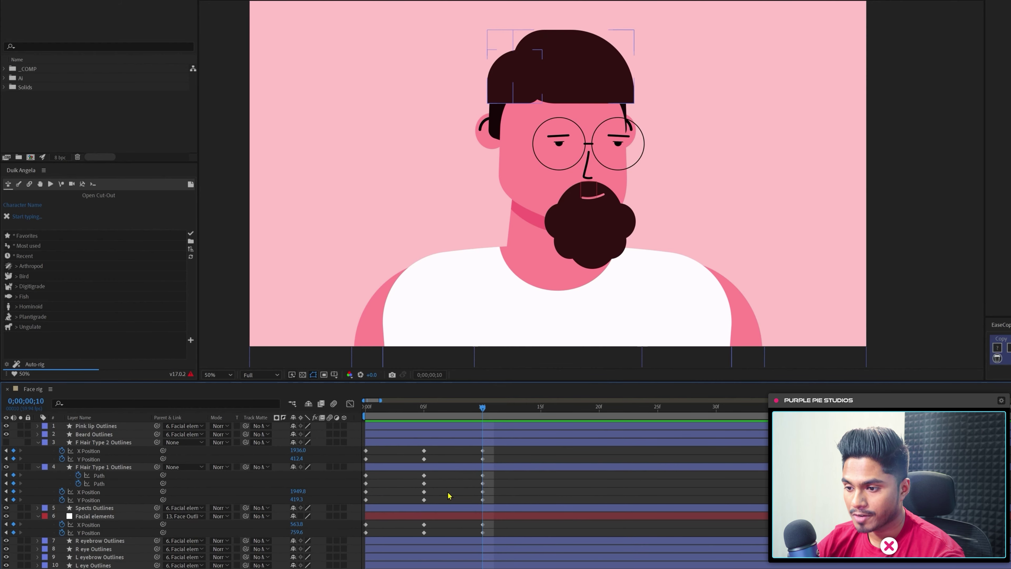
Make the Headphone Outlines layer visible and separate its position into X and Y dimensions.
scroll(448, 496, down, 5)
click(90, 500)
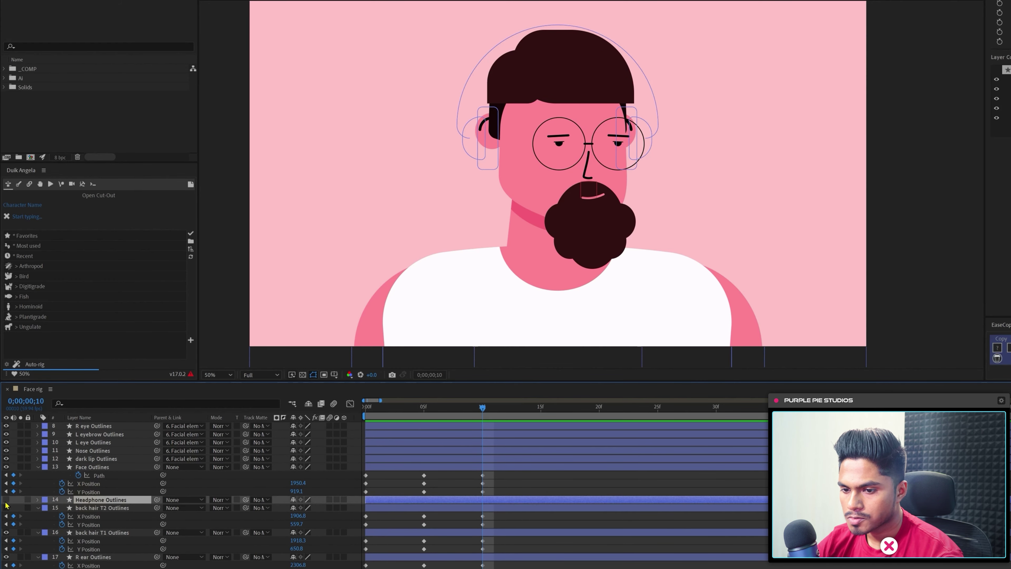
click(6, 500)
key(p)
right_click(76, 494)
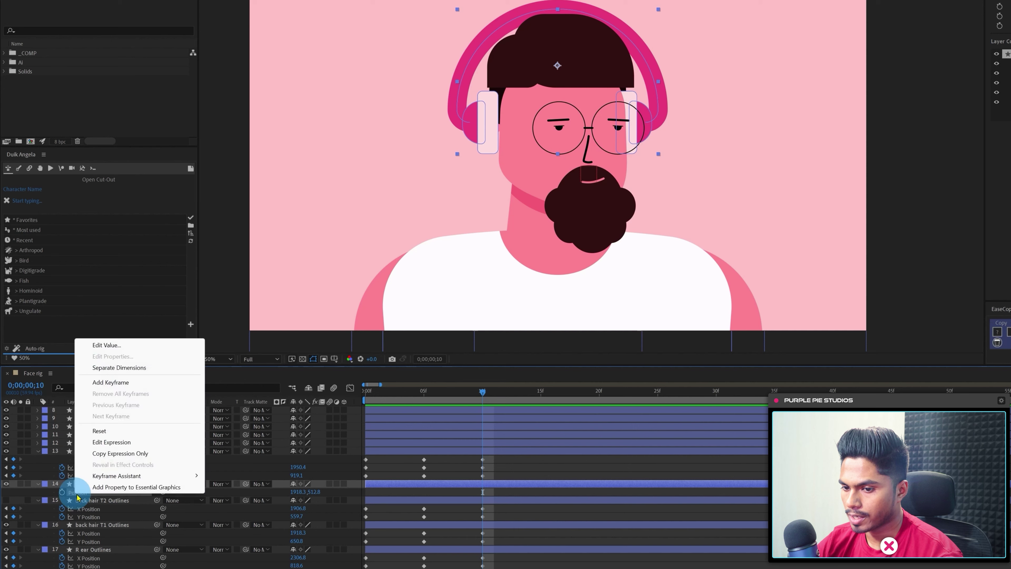
click(103, 366)
Keyframe the X and Y positions of the Headphone Outlines layer at frames 0, 5 and 10.
key(End)
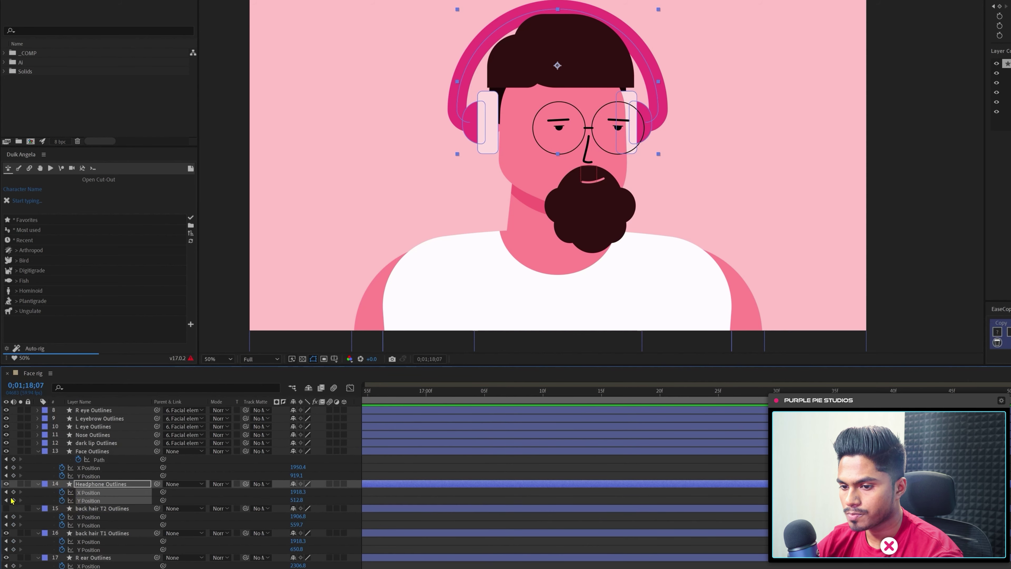
key(j)
click(15, 498)
key(j)
click(15, 498)
key(j)
click(15, 499)
click(386, 501)
At frame 0, offset the Headphone Outlines layer to an X position of 1960.3 and a Y position of 534.8.
click(112, 485)
key(Right)
key(Right)
key(Right)
key(Right)
key(Right)
key(Right)
key(Right)
key(Right)
key(Right)
key(Right)
key(Right)
key(Right)
key(Right)
key(Right)
key(Right)
key(Right)
key(Right)
key(Right)
key(Right)
key(Right)
key(Right)
key(Right)
drag(442, 397, 365, 398)
key(Up)
key(Up)
key(Up)
key(Up)
key(Up)
click(390, 463)
Enable Path keyframing at frame 0 for Group 1 and Group 2 of the Headphone Outlines layer.
click(36, 484)
click(37, 484)
click(47, 494)
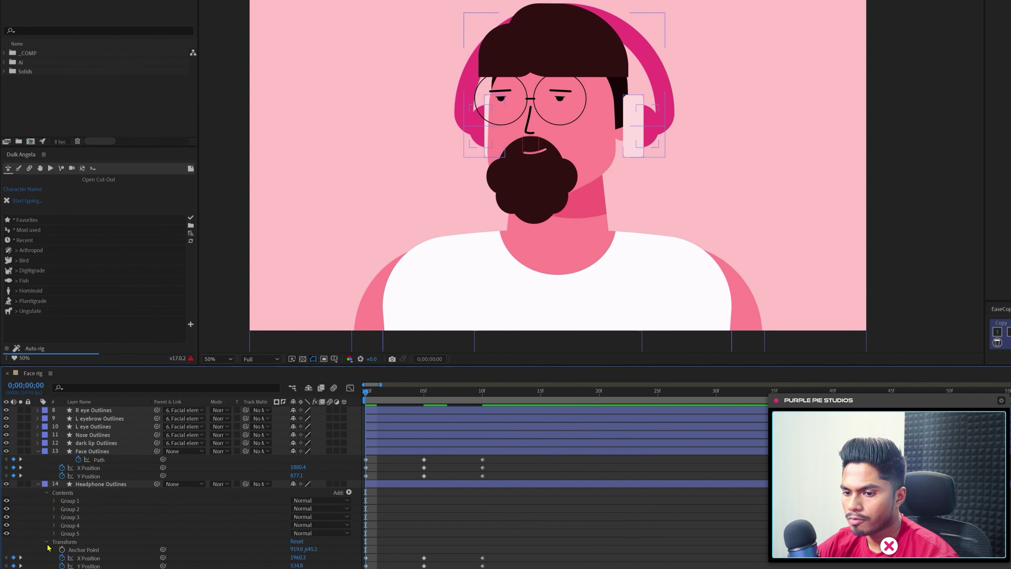
click(47, 542)
click(62, 508)
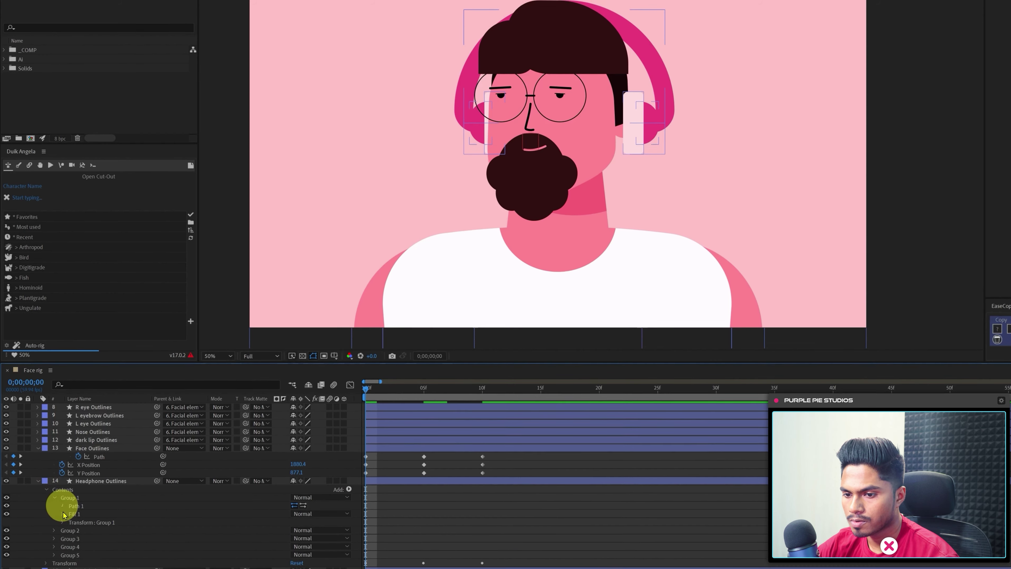
click(78, 516)
click(54, 542)
click(62, 509)
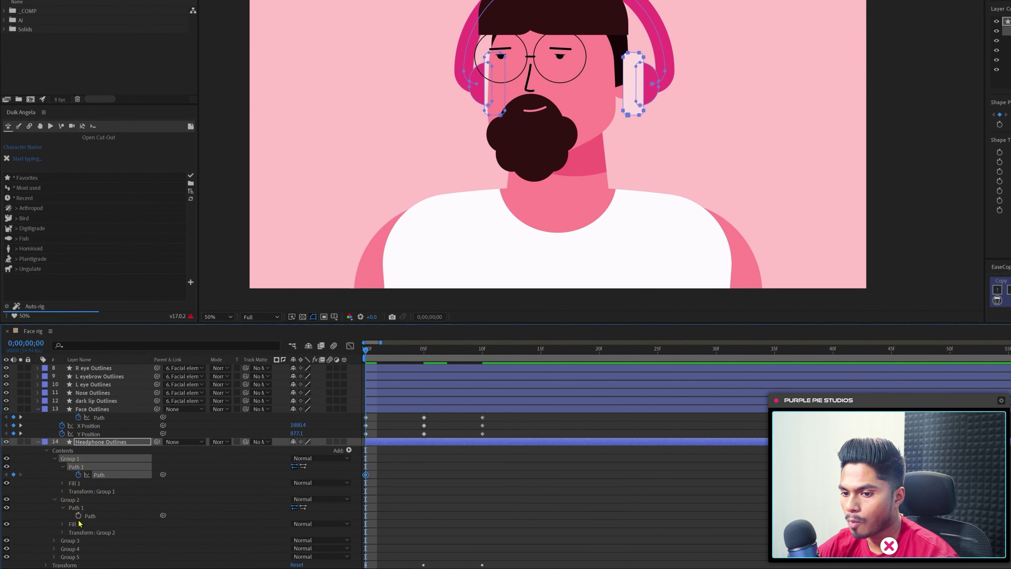
click(78, 516)
Enable Path keyframing at frame 0 for Group 3, Group 4 and Group 5 of the Headphone Outlines layer.
scroll(74, 522, down, 3)
click(54, 492)
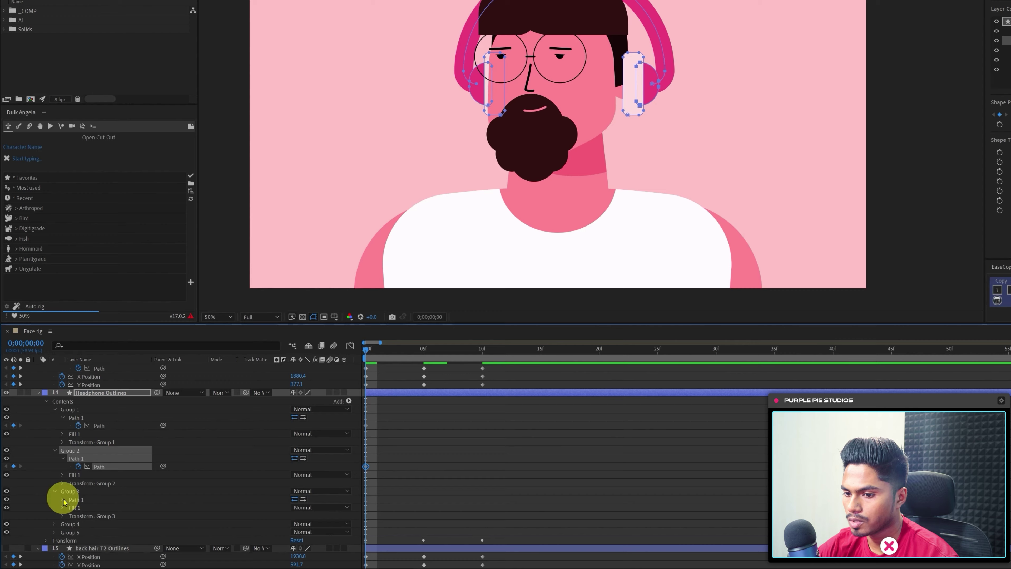
click(63, 500)
click(78, 508)
scroll(76, 506, down, 3)
click(55, 483)
click(63, 491)
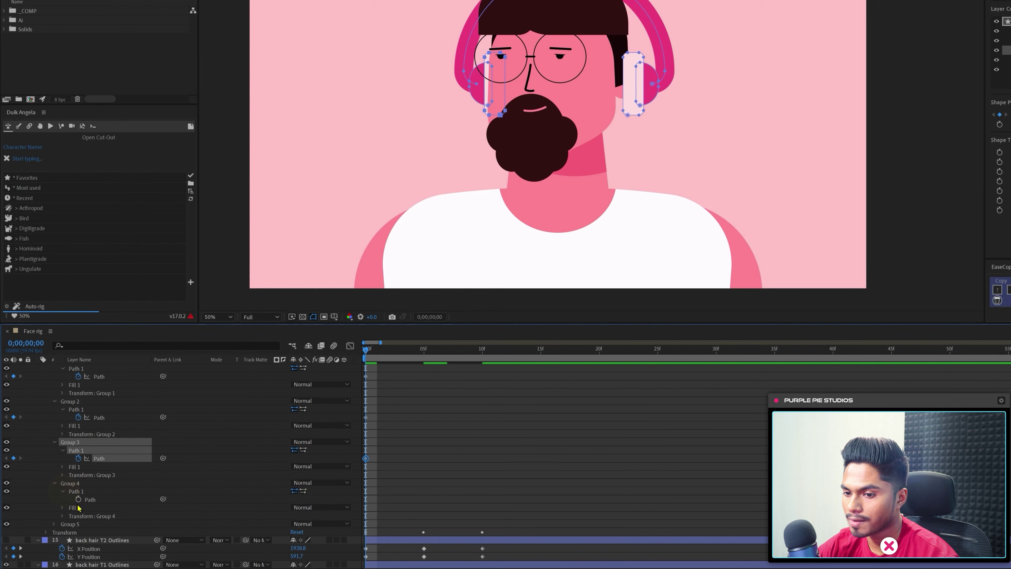
click(78, 499)
scroll(99, 518, down, 3)
click(55, 475)
click(63, 482)
click(78, 491)
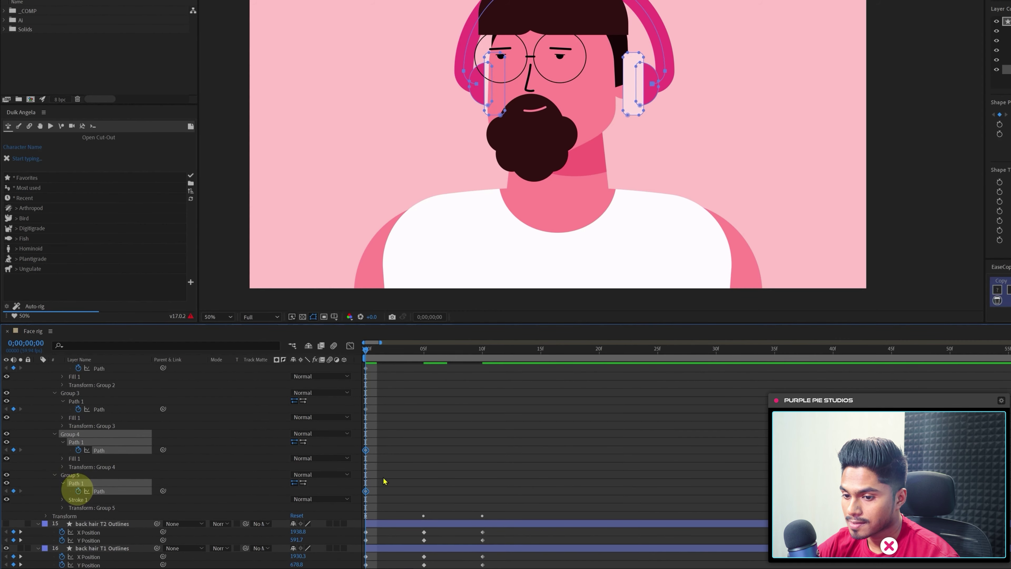
Show only the headphone's keyframed properties and add keyframes to all five paths at frame 5.
scroll(477, 486, up, 3)
click(476, 486)
key(u)
key(k)
drag(13, 384, 14, 417)
At frame 0, shift the points of the right headphone cup slightly toward the face.
key(j)
drag(676, 124, 619, 24)
drag(636, 85, 631, 84)
drag(474, 151, 510, 48)
click(469, 460)
At frame 10, shift the headband's top point to the right and the right ear cup's points slightly inward.
key(k)
key(k)
drag(465, 135, 466, 122)
click(453, 121)
drag(552, 21, 563, 22)
drag(684, 95, 578, 186)
drag(679, 103, 633, 151)
click(651, 122)
drag(645, 115, 642, 115)
Add the missing headphone path keyframes at frame 10 and return to frame 5.
click(110, 449)
click(563, 23)
click(511, 479)
click(13, 449)
click(14, 441)
drag(483, 407, 424, 407)
click(529, 536)
Solo the Head shadow Outlines layer.
scroll(529, 536, up, 3)
scroll(530, 535, down, 3)
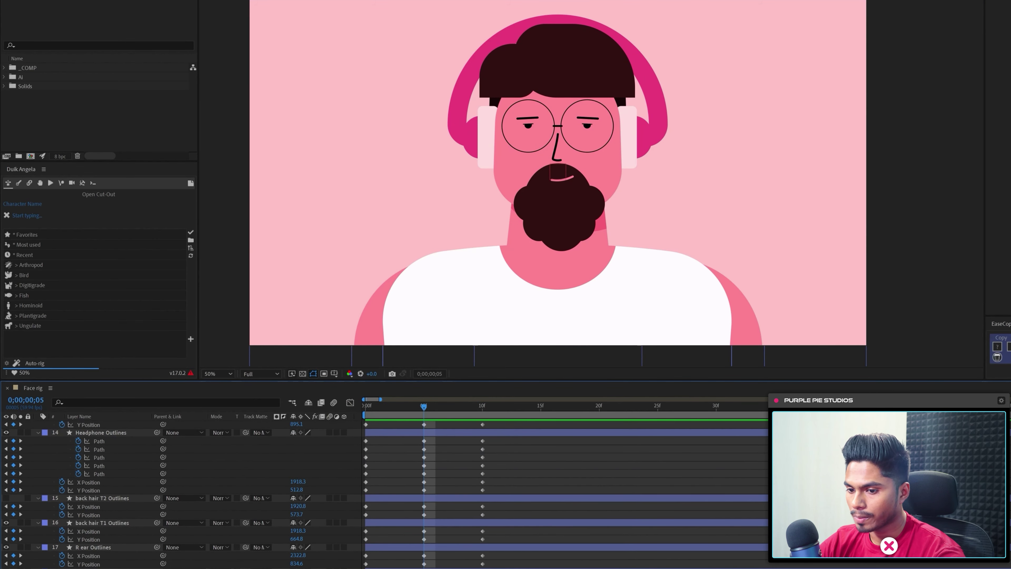
click(113, 540)
drag(598, 158, 648, 161)
key(ctrl+z)
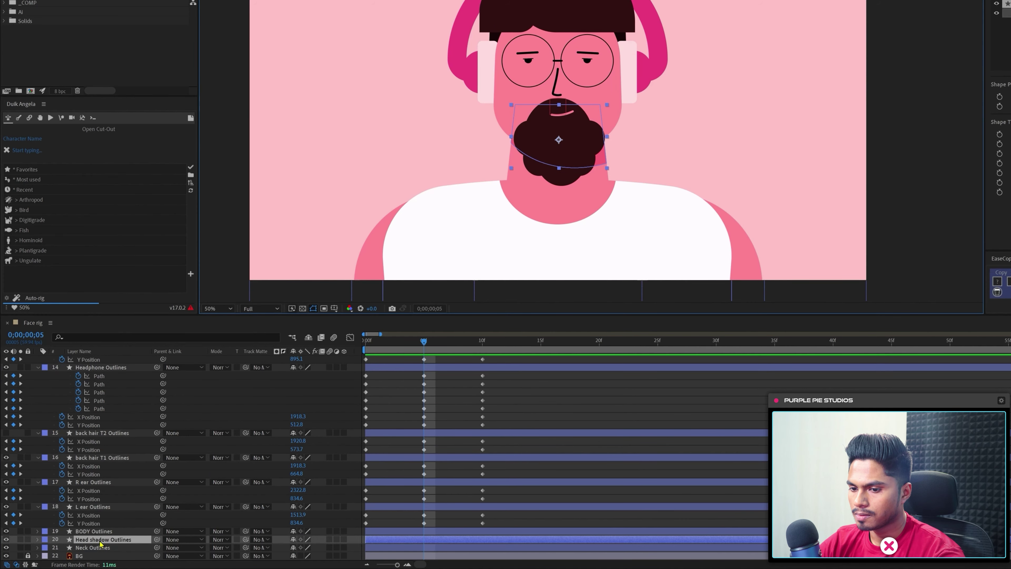
click(20, 540)
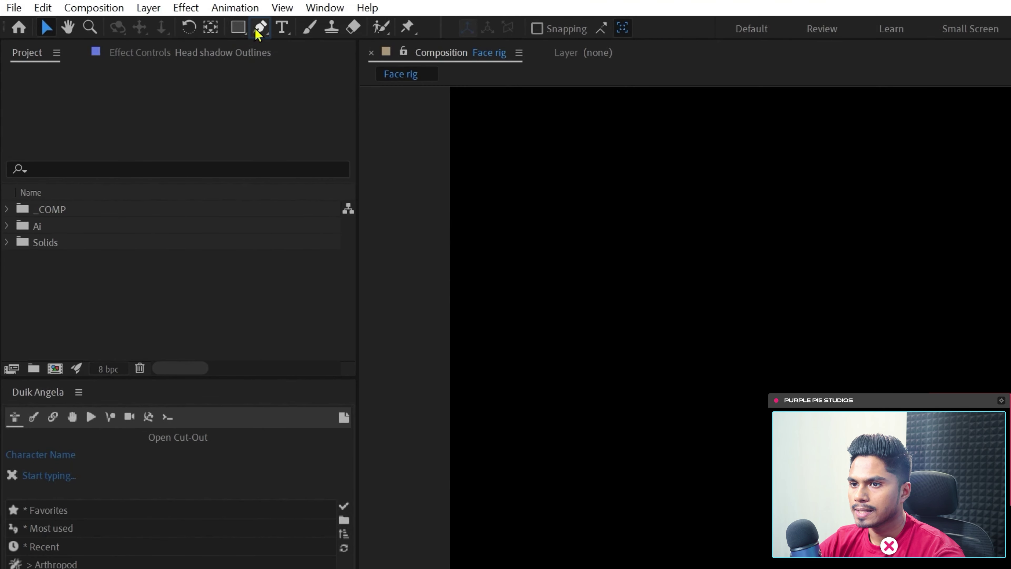
With the Pen tool, draw a wide closed pink shape over the head shadow, its lower edge following the shadow's curve.
click(260, 28)
click(378, 285)
drag(511, 365, 583, 369)
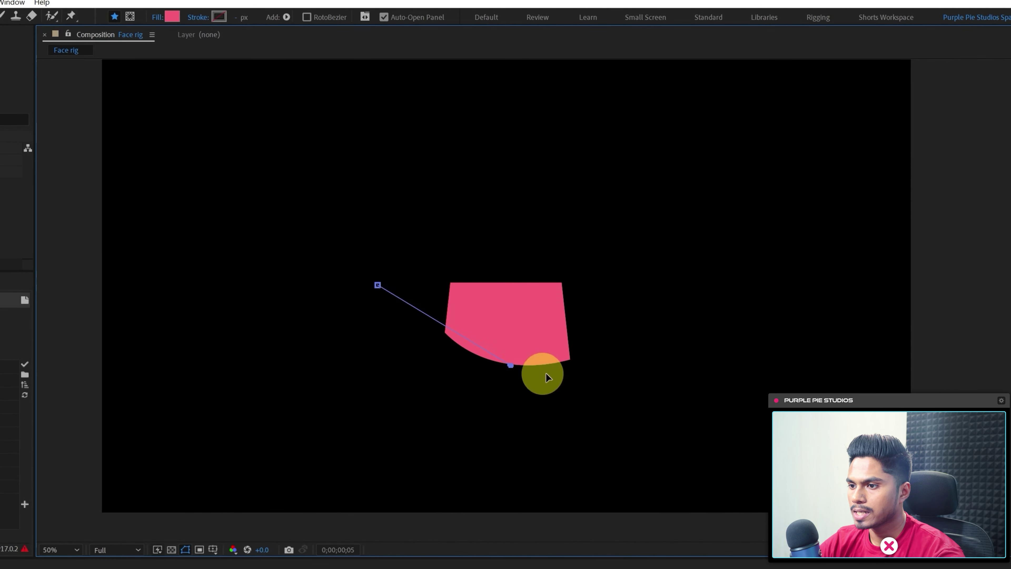
click(679, 331)
click(765, 172)
click(342, 120)
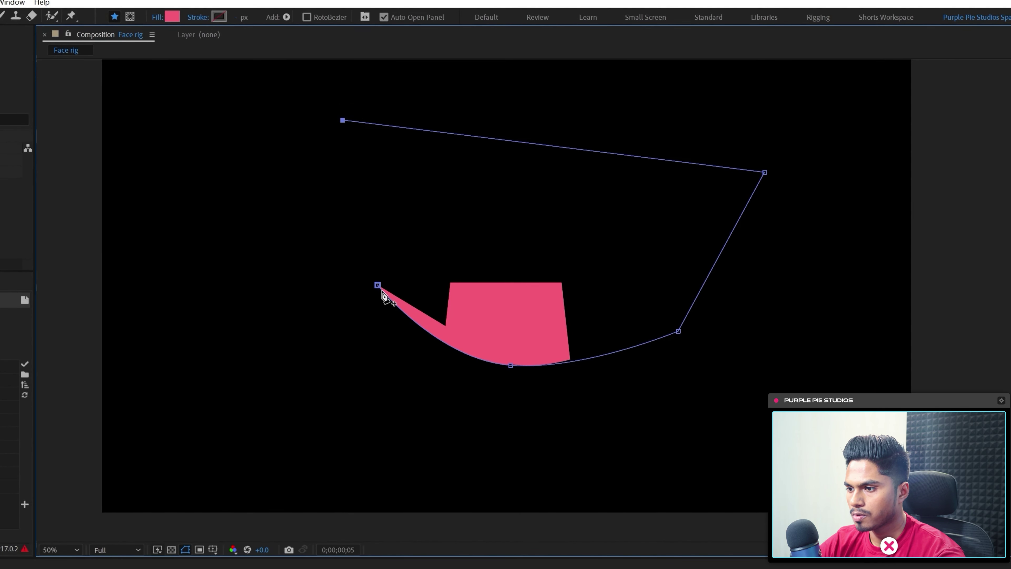
click(377, 285)
Move the new shape layer directly above Head shadow Outlines in the layer stack and turn off solo.
drag(102, 380, 151, 557)
scroll(192, 543, down, 4)
drag(113, 469, 115, 490)
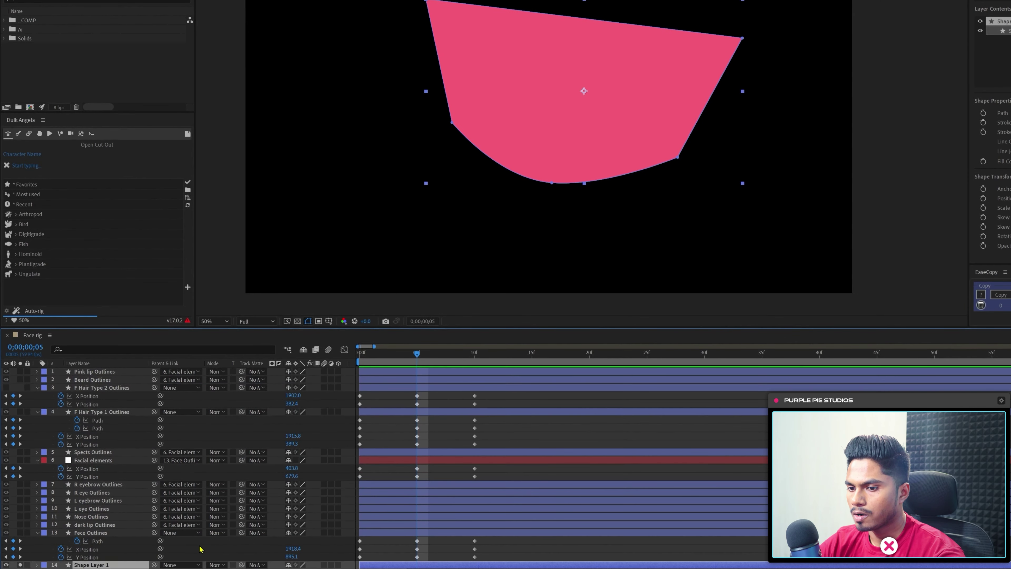
scroll(111, 510, down, 4)
drag(106, 435, 93, 543)
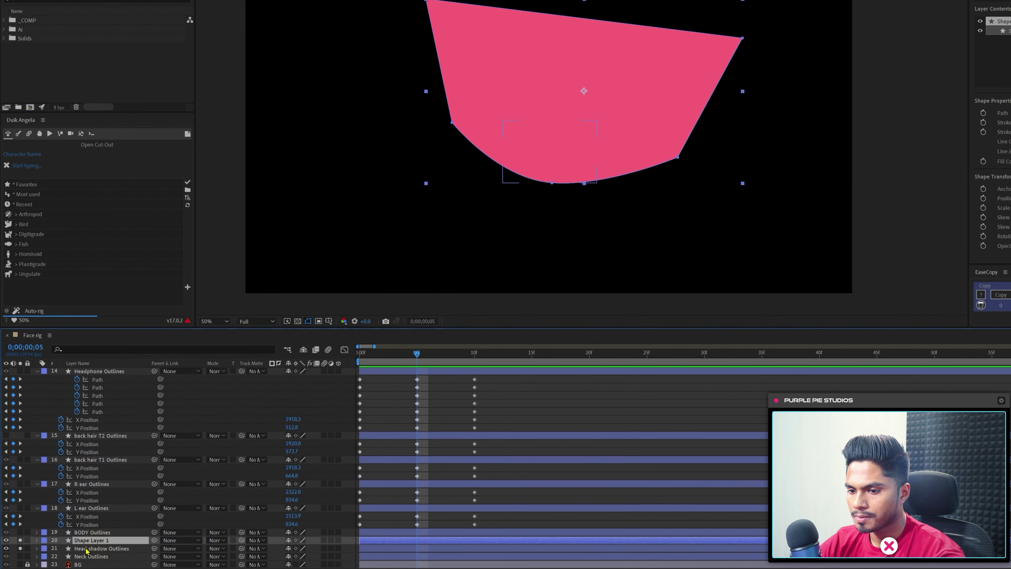
click(20, 540)
Delete the Head shadow Outlines layer and set Neck Outlines as the new shape layer's track matte.
click(98, 548)
click(104, 541)
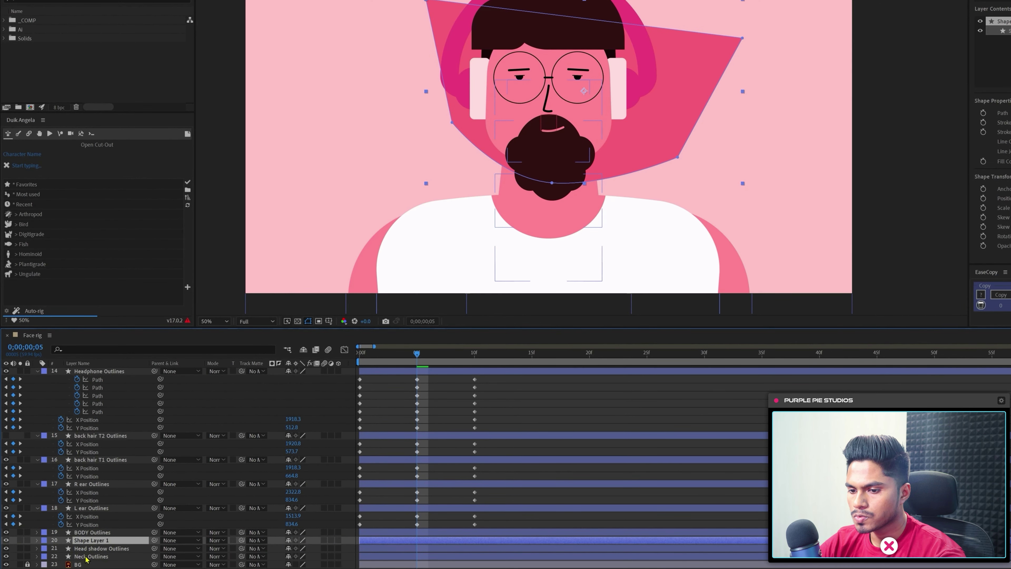
drag(230, 545, 104, 556)
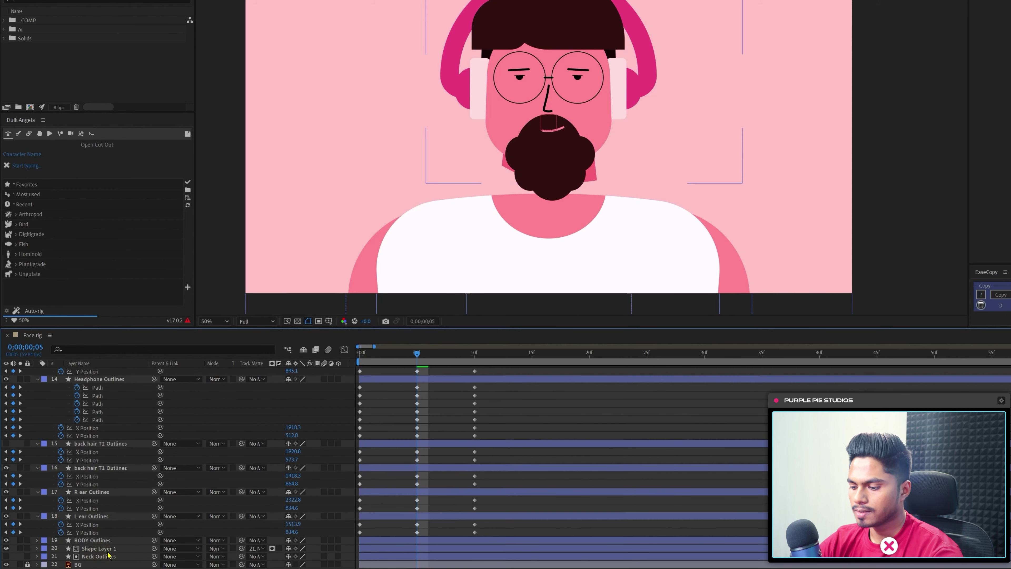
Parent Shape Layer 1 to Face Outlines and add its X and Y Position keyframes at frame 5.
click(97, 549)
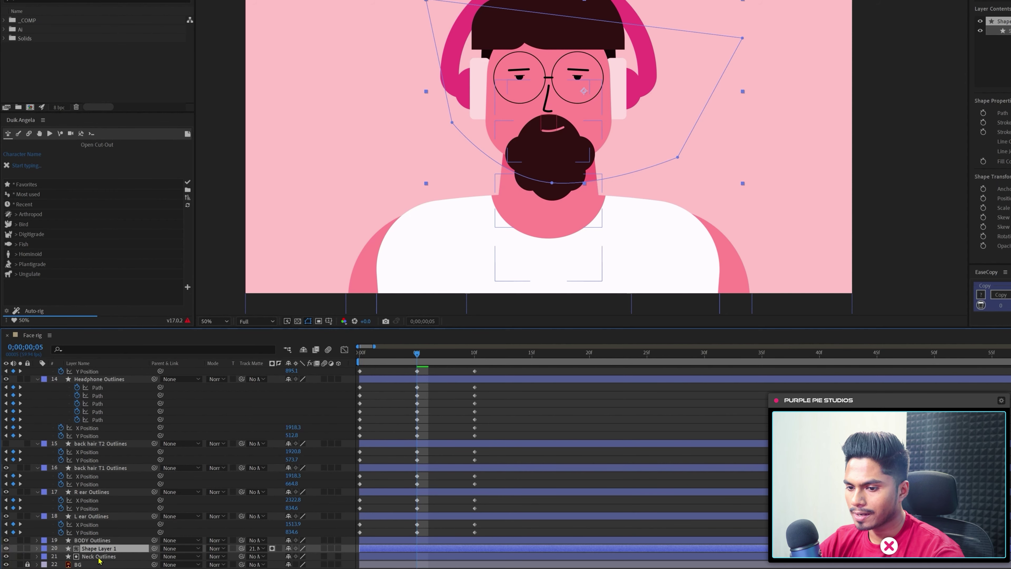
drag(154, 548, 105, 475)
key(alt+shift+p)
At frame 0, keyframe Shape Layer 1 and shift it left to an X Position of 483.8.
key(j)
click(13, 548)
click(106, 539)
key(Left)
key(shift+Left)
key(shift+Left)
key(shift+Left)
key(shift+Left)
key(shift+Left)
key(shift+Left)
key(shift+Left)
key(shift+Left)
key(shift+Left)
key(Left)
key(Left)
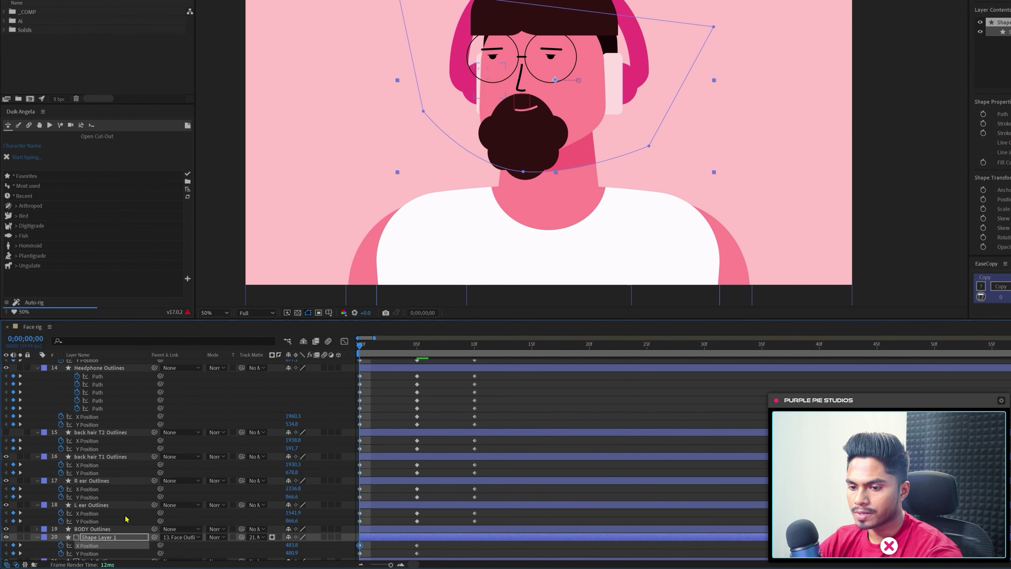
At frame 10, move Shape Layer 1 to X Position 727.8 and Y Position 512.9.
key(shift+Page_Down)
key(shift+Right)
key(shift+Right)
key(shift+Right)
key(shift+Right)
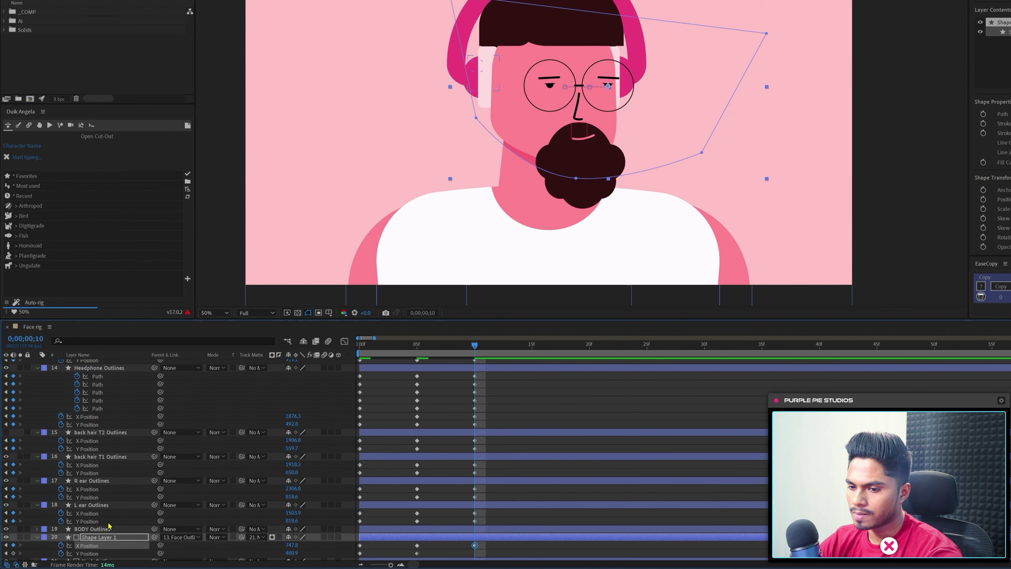
key(shift+Down)
key(shift+Down)
key(shift+Down)
key(Up)
key(Up)
key(Up)
Refine Shape Layer 1 at frame 0 to X Position 511.8 and Y Position 442.9.
key(shift+Page_Up)
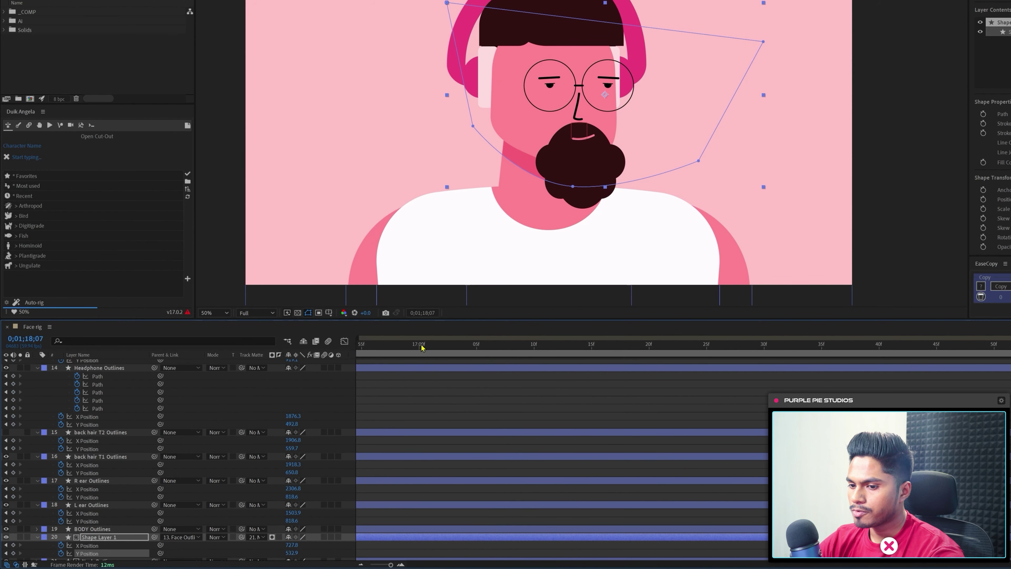
key(shift+Right)
key(shift+Right)
key(shift+Right)
key(shift+Right)
key(shift+Up)
key(shift+Up)
key(shift+Up)
key(shift+Up)
key(Down)
key(Down)
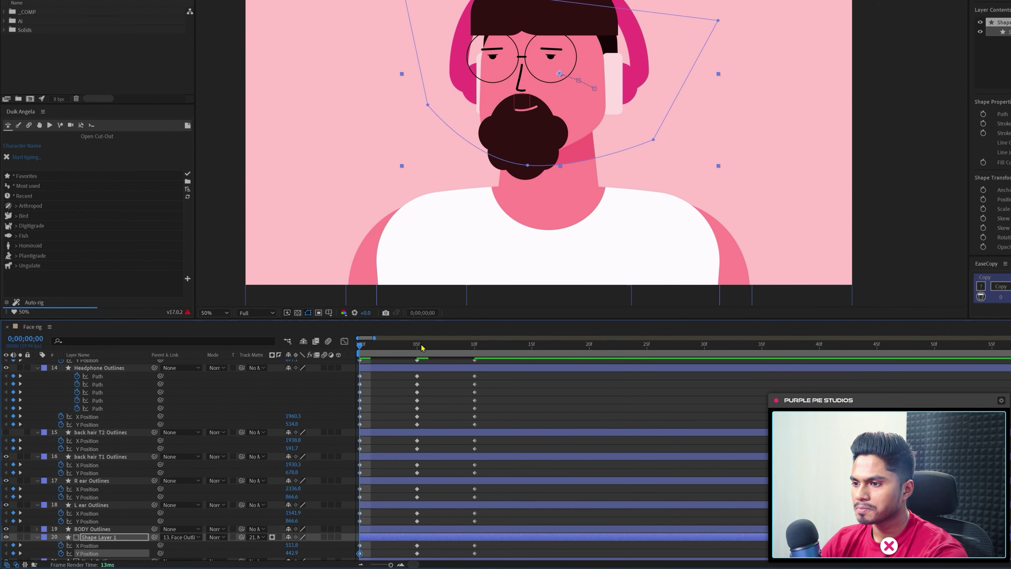
Add keyframes for Shape Layer 1's path at frames 0, 5 and 10.
click(36, 539)
click(45, 500)
click(53, 508)
click(61, 516)
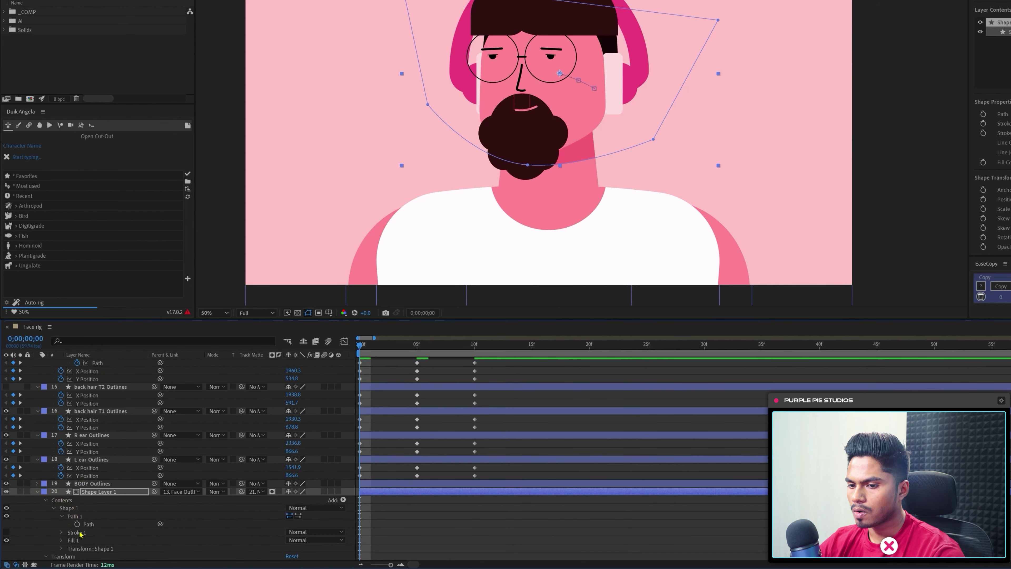
click(77, 525)
key(k)
click(13, 523)
key(k)
click(13, 524)
key(j)
key(j)
Reshape the neck shadow's curve, raising its lower right point at frame 0 and its lower left point at frame 10.
click(543, 203)
key(ctrl+z)
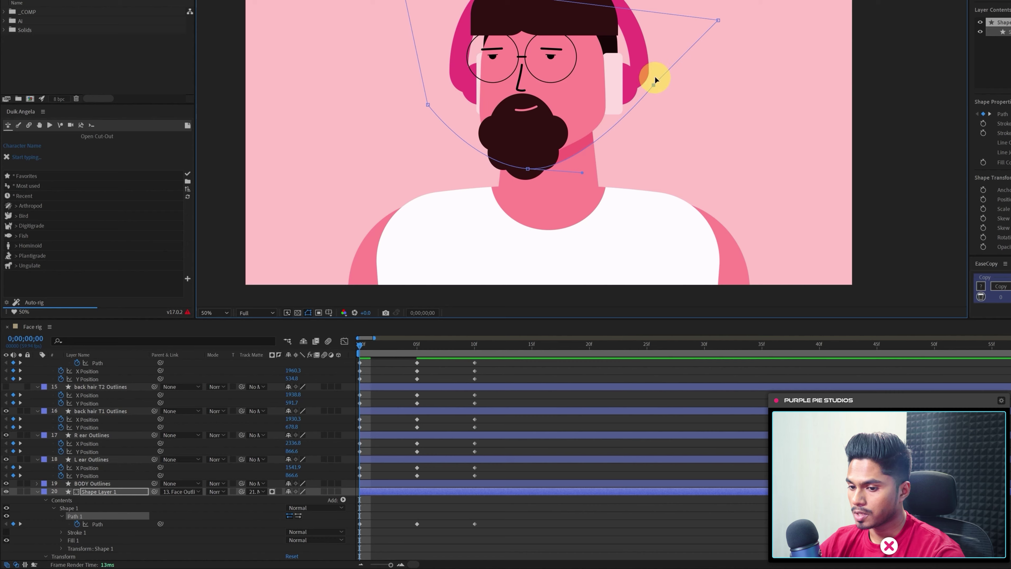
click(417, 345)
drag(417, 345, 475, 343)
drag(458, 138, 487, 116)
drag(473, 126, 473, 112)
drag(573, 187, 581, 187)
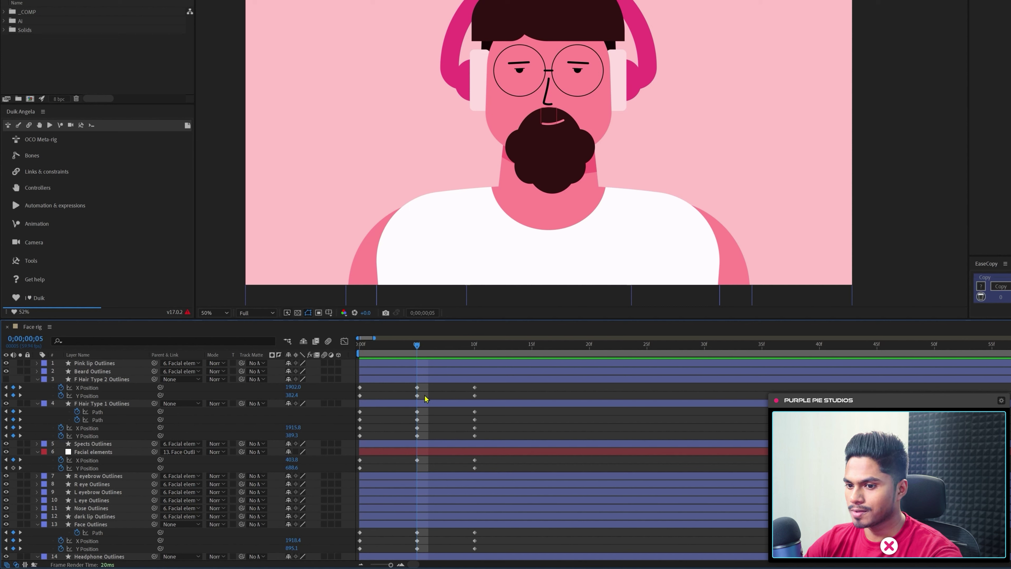
drag(416, 350, 415, 373)
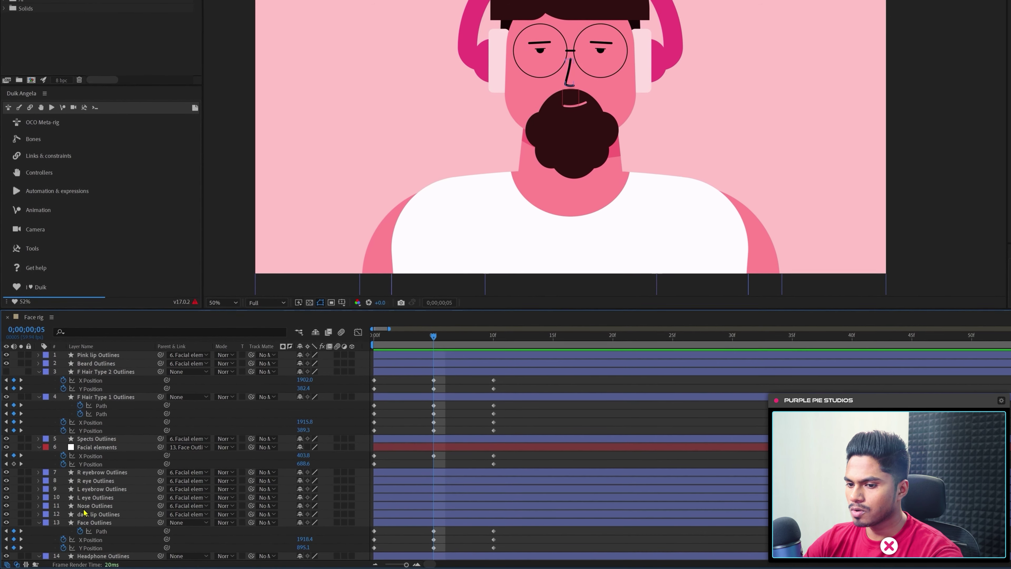
Keyframe the Nose Outlines path at frame 5 and copy that keyframe to frames 10 and 0.
click(28, 509)
click(39, 506)
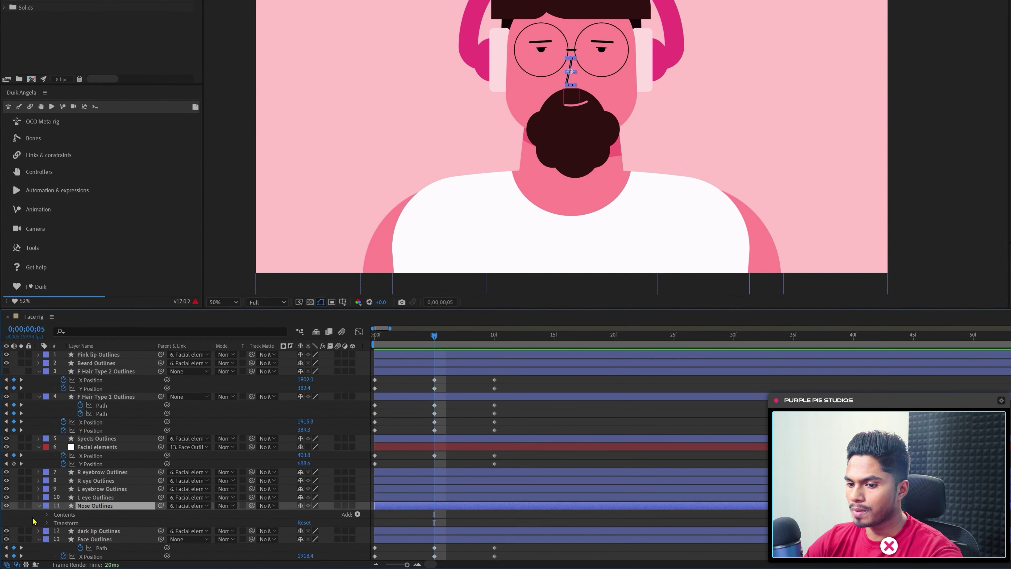
click(48, 515)
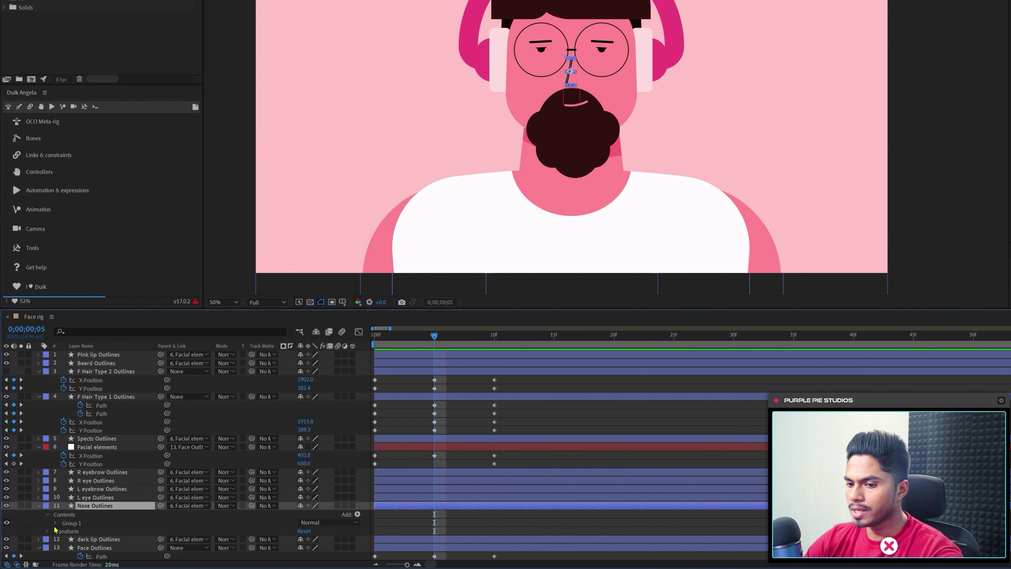
click(55, 523)
click(80, 540)
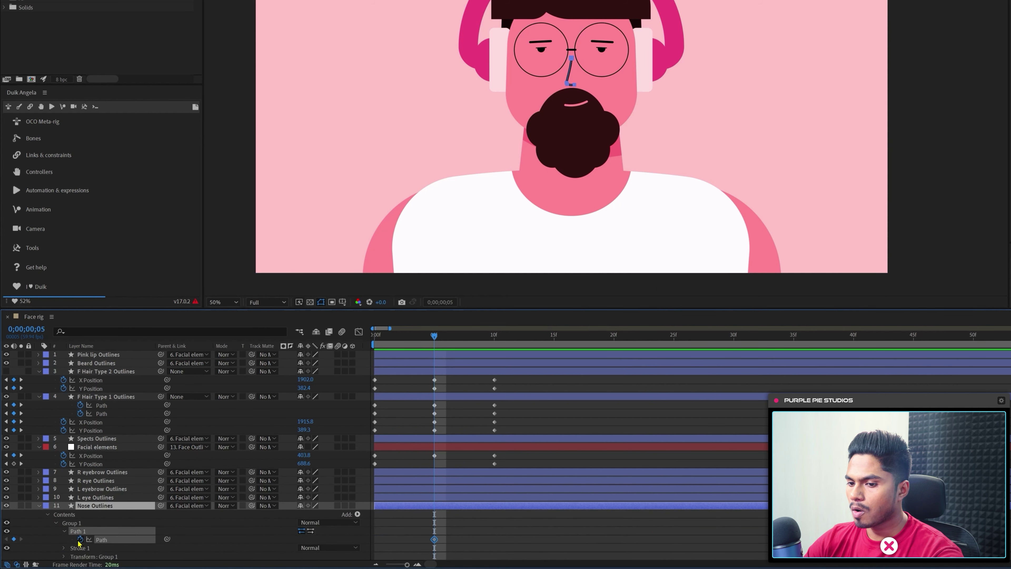
key(u)
key(ctrl+v)
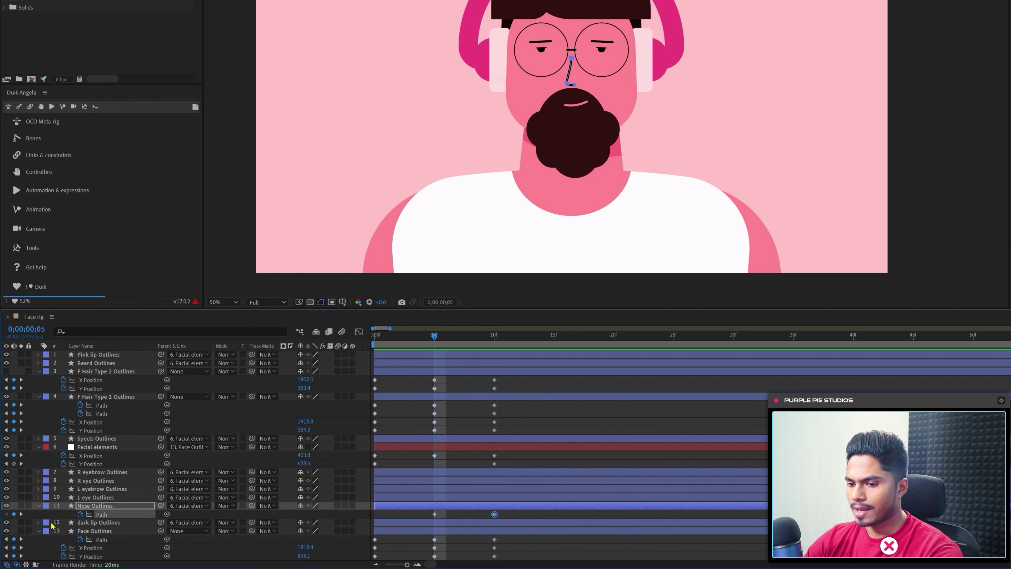
key(j)
key(ctrl+v)
key(k)
key(k)
Adjust the nose's path at frame 10 by free-transforming its points.
scroll(711, 40, up, 1)
drag(574, 29, 614, 134)
key(ctrl+t)
mouse_move(590, 59)
mouse_down()
mouse_move(626, 59)
mouse_move(605, 60)
mouse_up()
click(446, 358)
key(j)
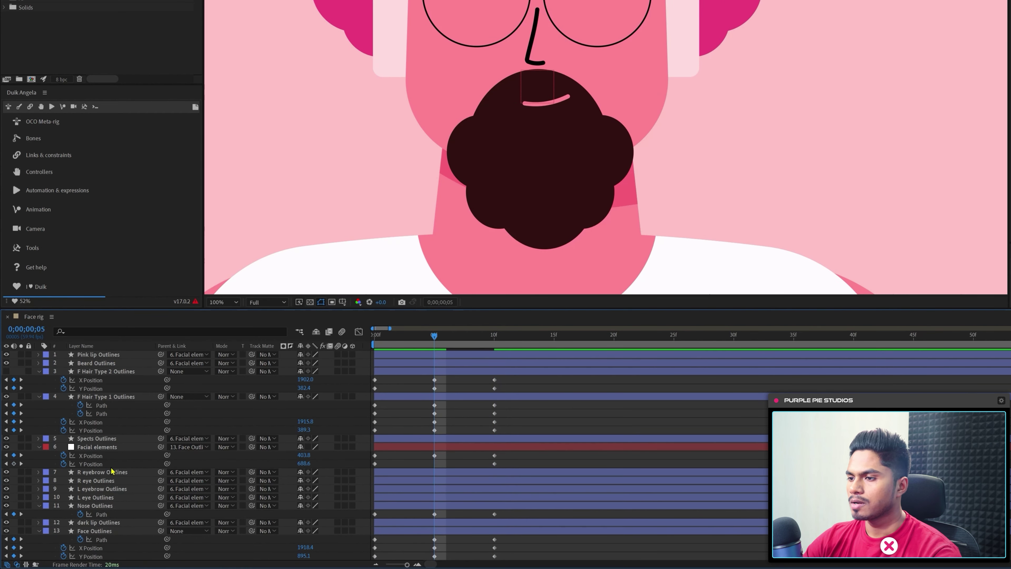
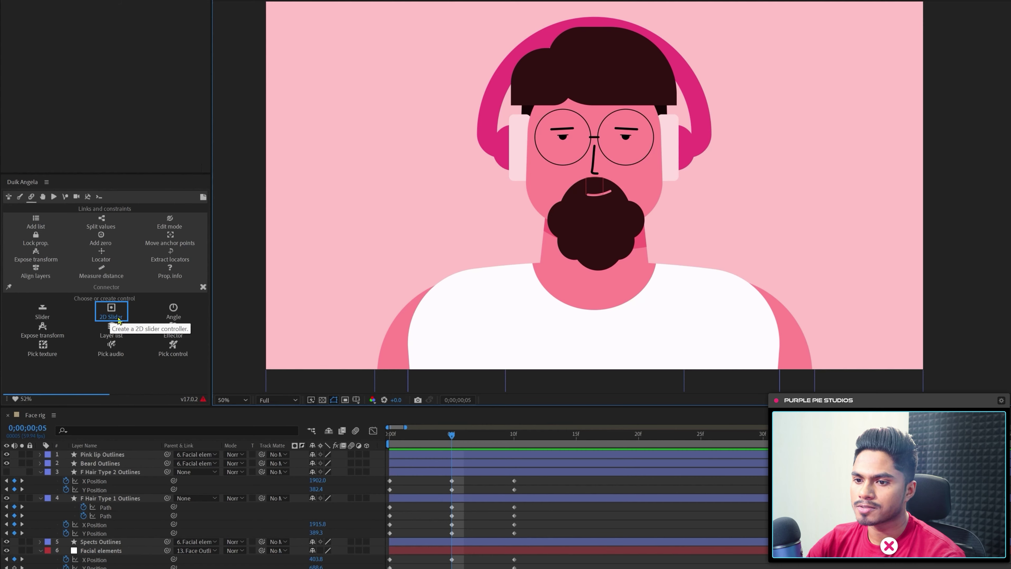
Create a Duik 2D Slider controller and place its enlarged frame beside the character's head on the right.
click(115, 317)
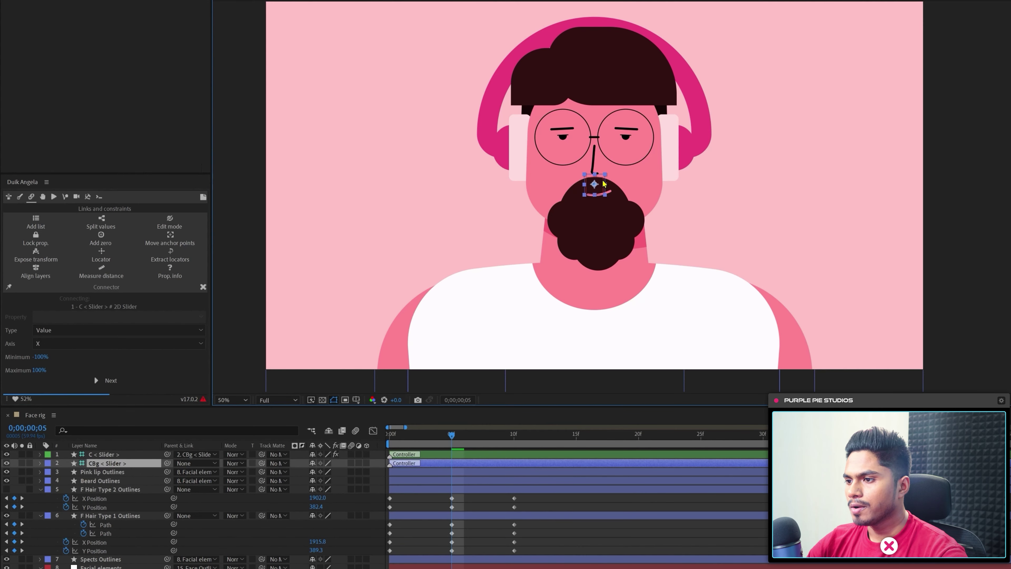
drag(791, 120, 838, 73)
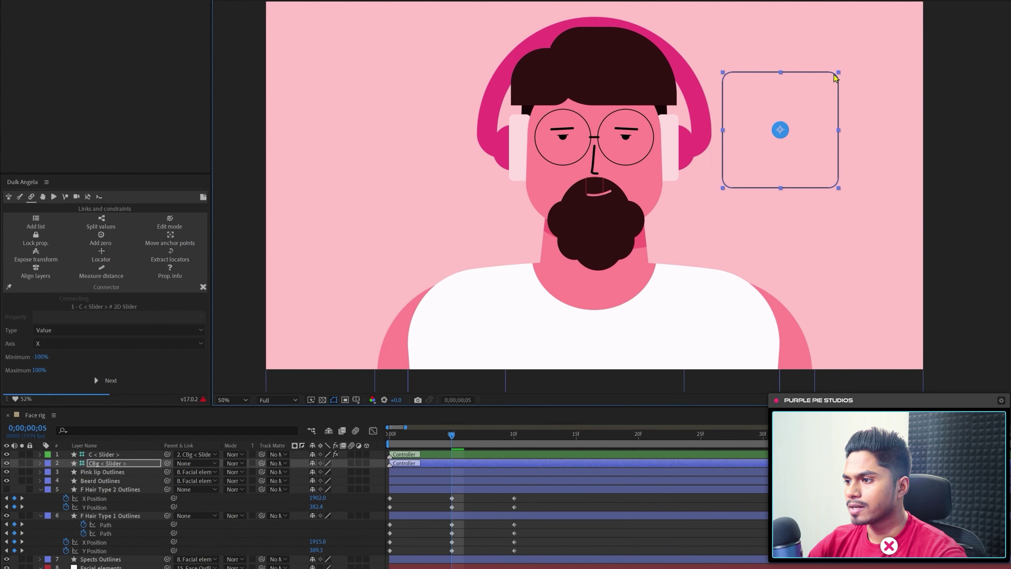
click(546, 508)
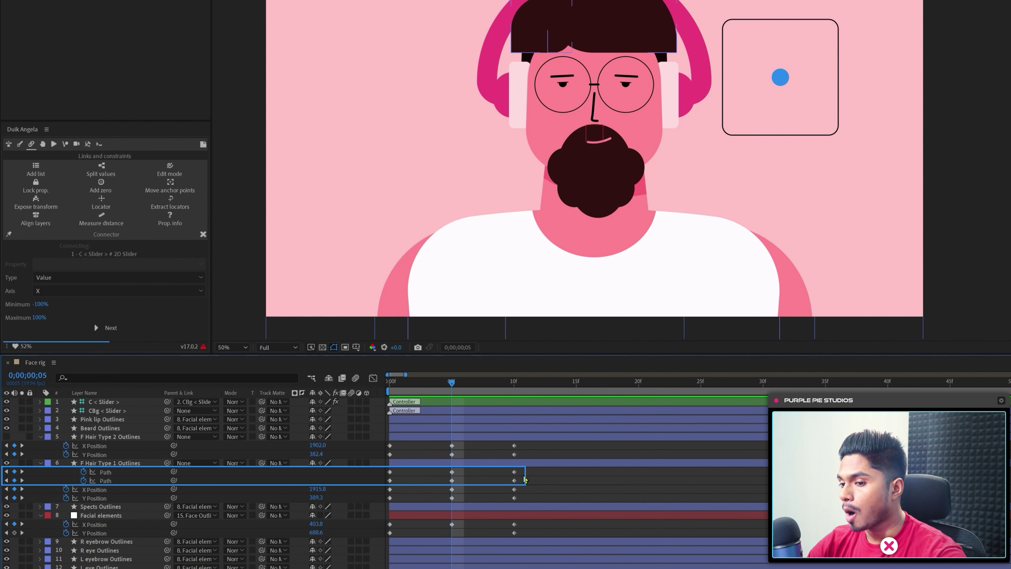
Select all Path and X Position keyframes of both F Hair layers, Facial elements, Nose Outlines and Face Outlines.
click(532, 454)
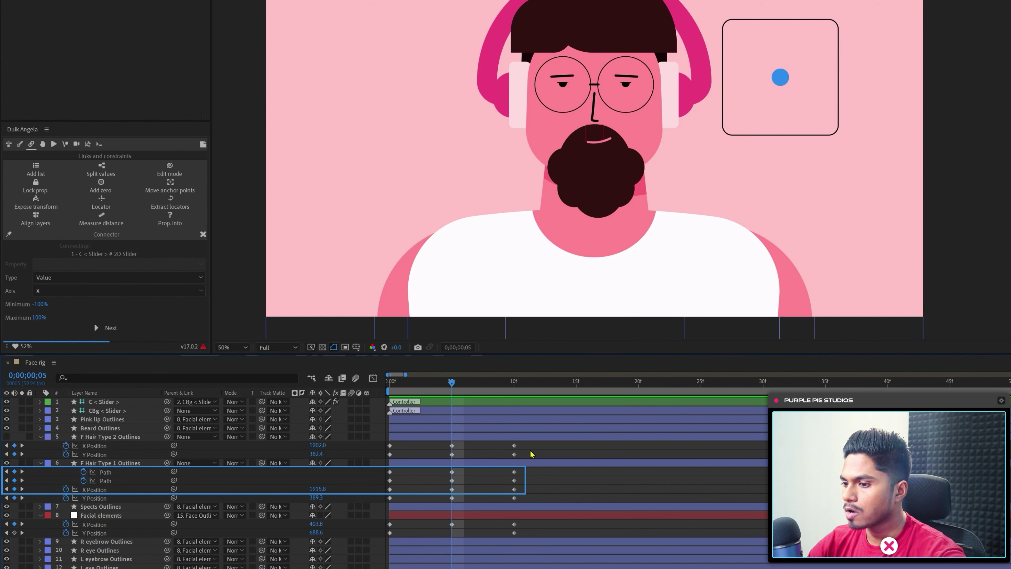
drag(536, 449, 376, 443)
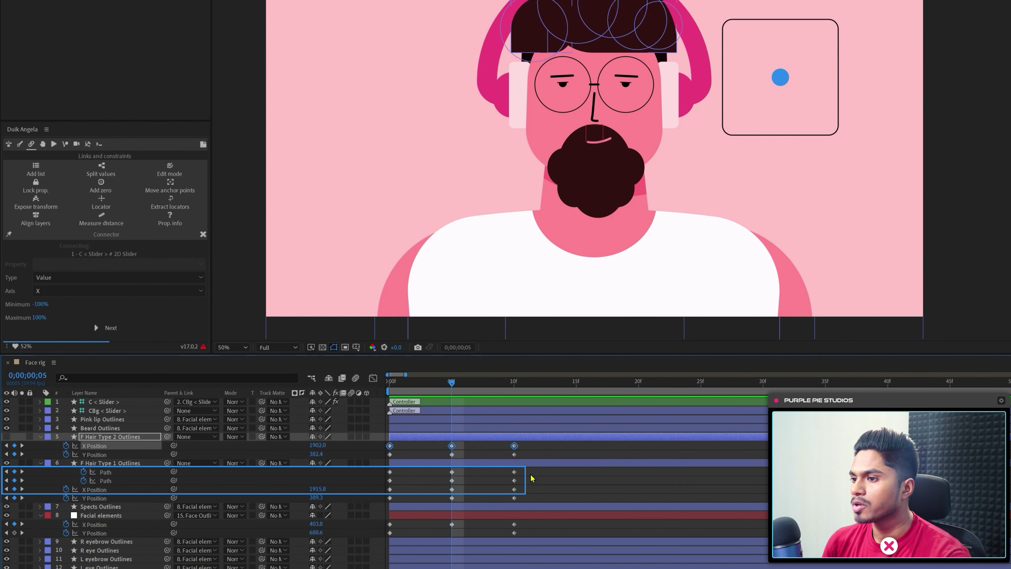
drag(526, 469, 383, 497)
scroll(478, 530, down, 1)
drag(522, 495, 381, 502)
drag(524, 555, 384, 563)
scroll(503, 568, down, 1)
drag(520, 508, 377, 523)
scroll(546, 474, down, 3)
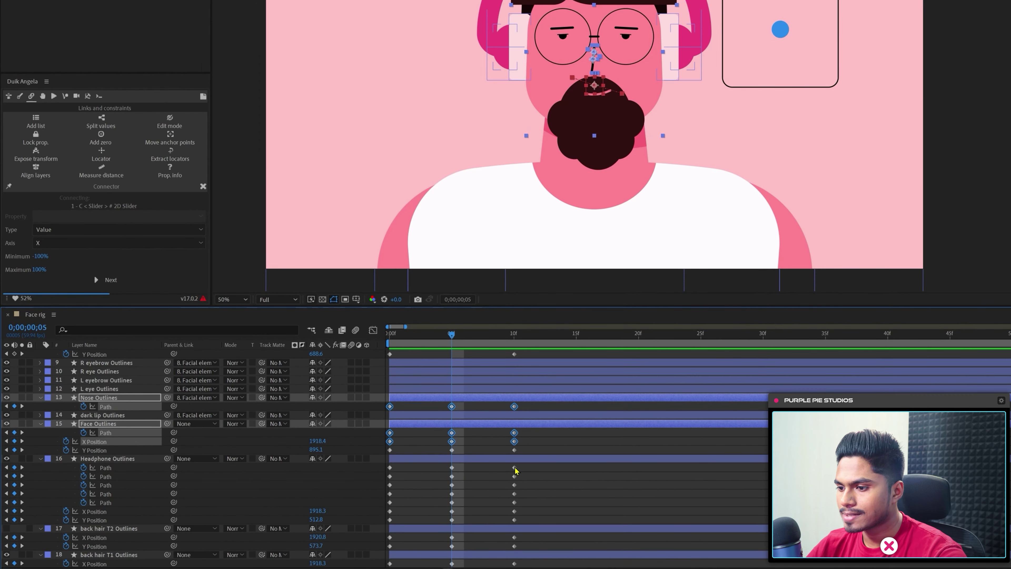
Add the Path and X Position keyframes of the headphone, back hair, ear and Shape Layer 1 layers to the selection.
drag(518, 465, 372, 490)
scroll(513, 503, down, 2)
drag(528, 510, 374, 515)
scroll(374, 516, down, 3)
drag(524, 463, 384, 471)
drag(535, 495, 373, 499)
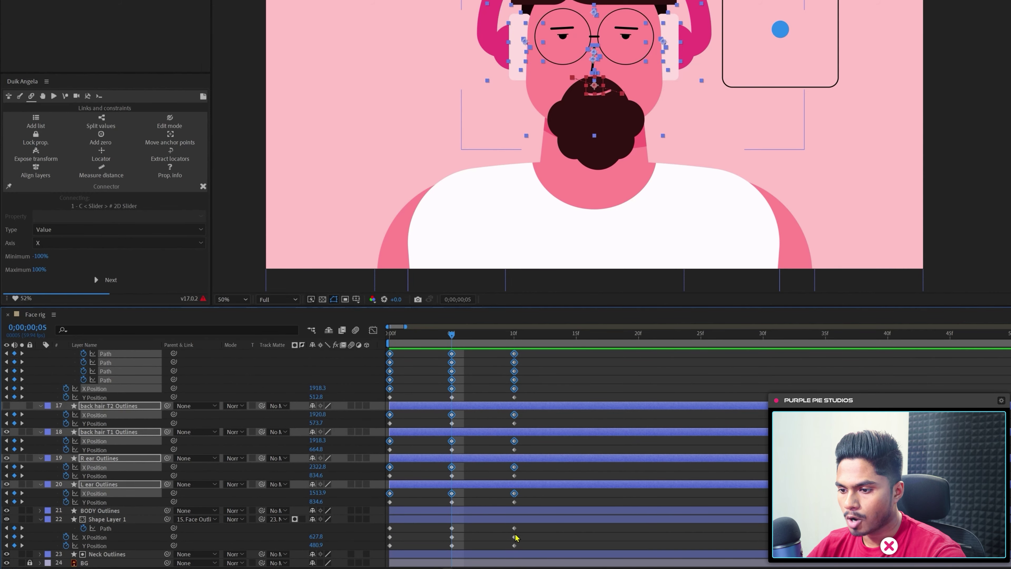
drag(519, 528, 377, 536)
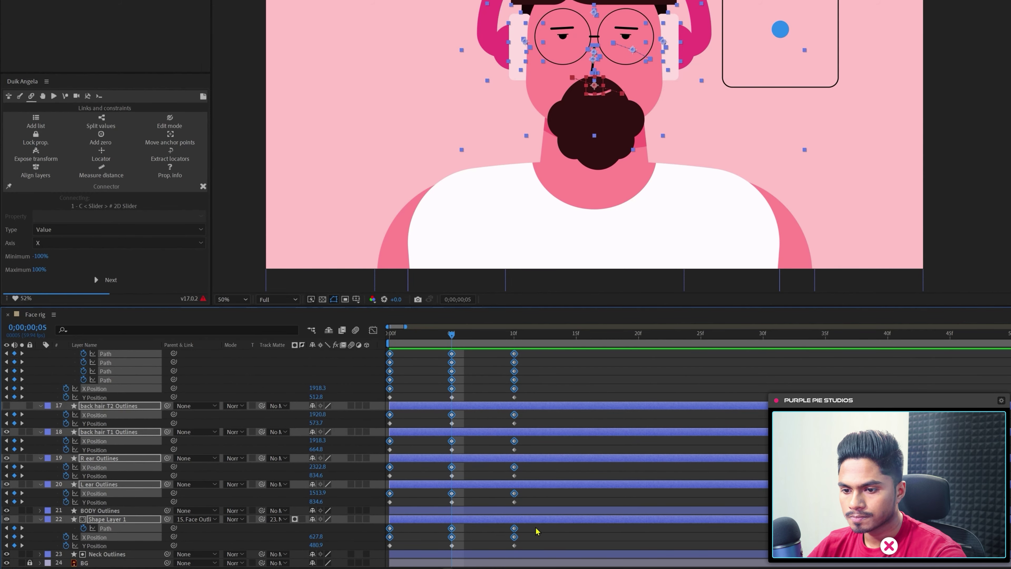
Connect the selected properties to the 2D slider's X axis with the range -100% to 100%.
scroll(538, 531, up, 10)
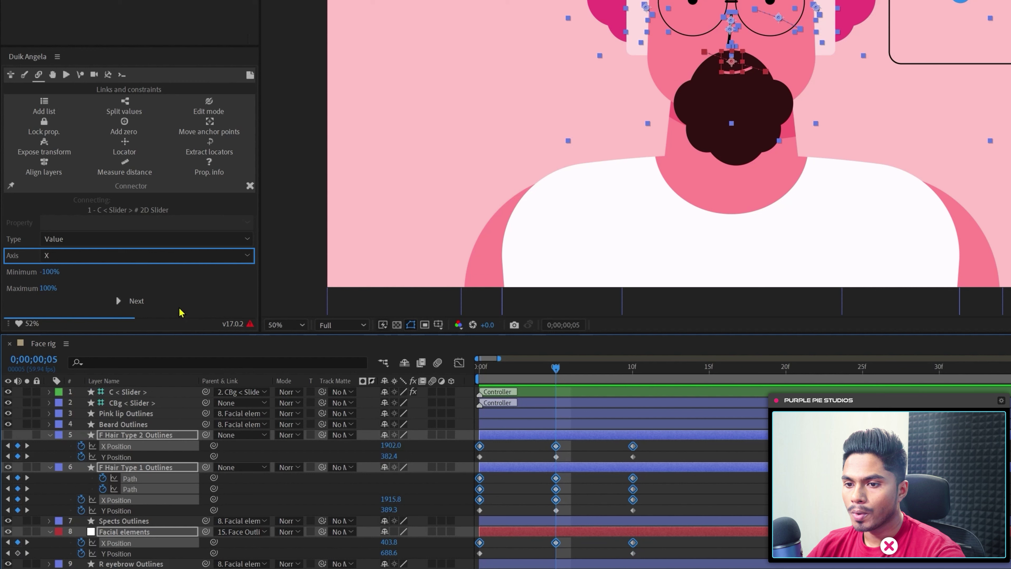
click(72, 258)
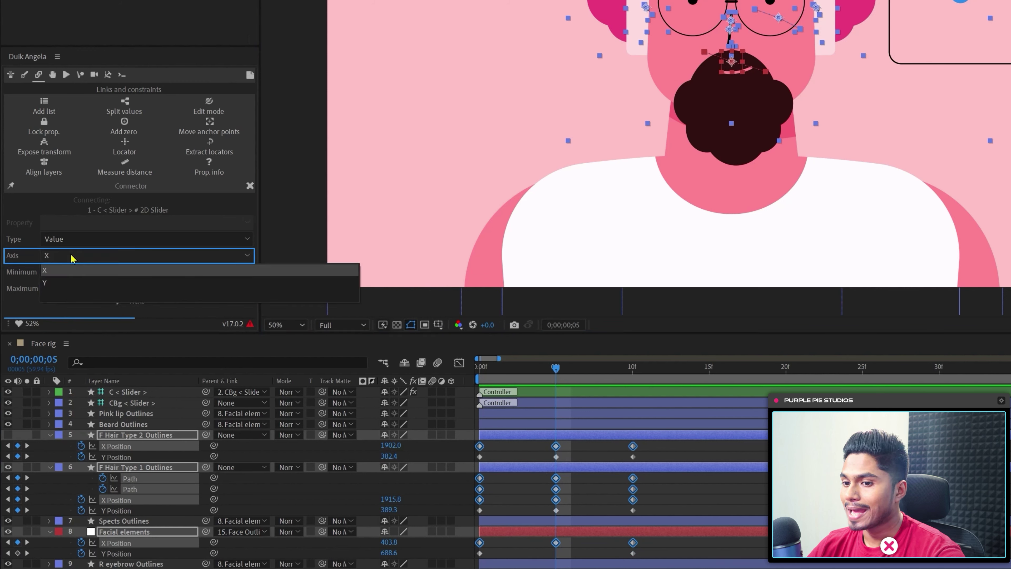
click(44, 271)
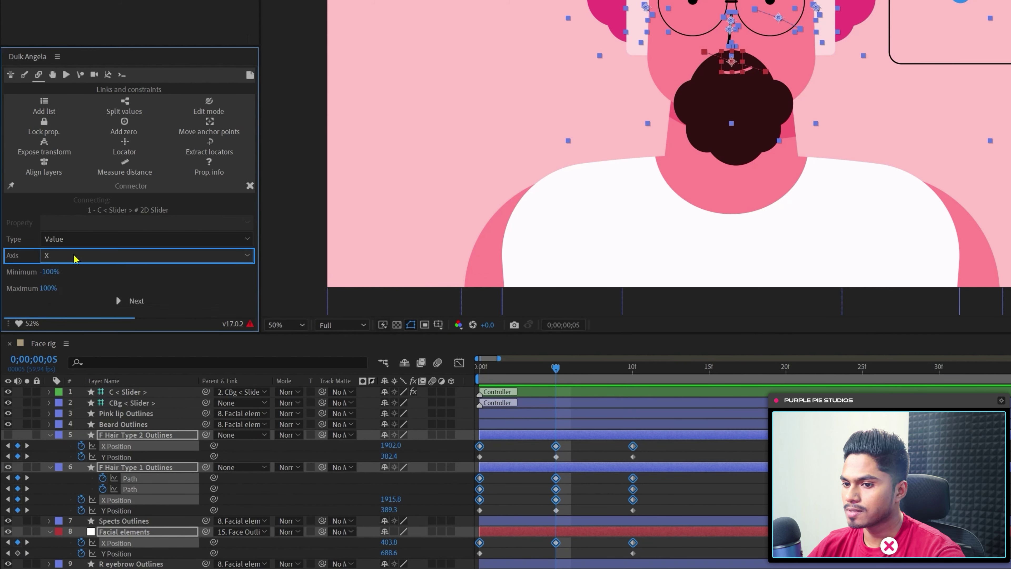
click(128, 300)
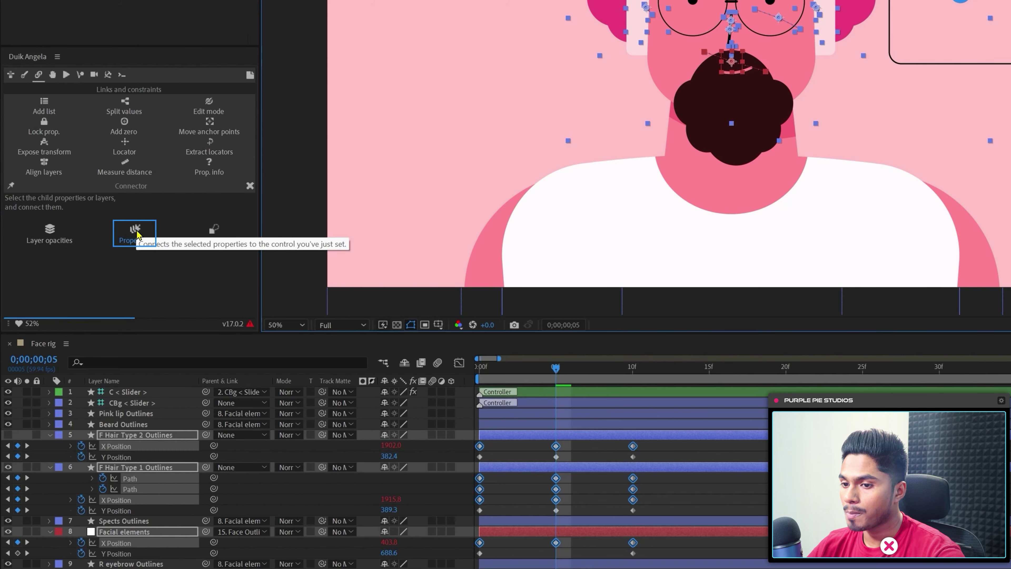
click(693, 451)
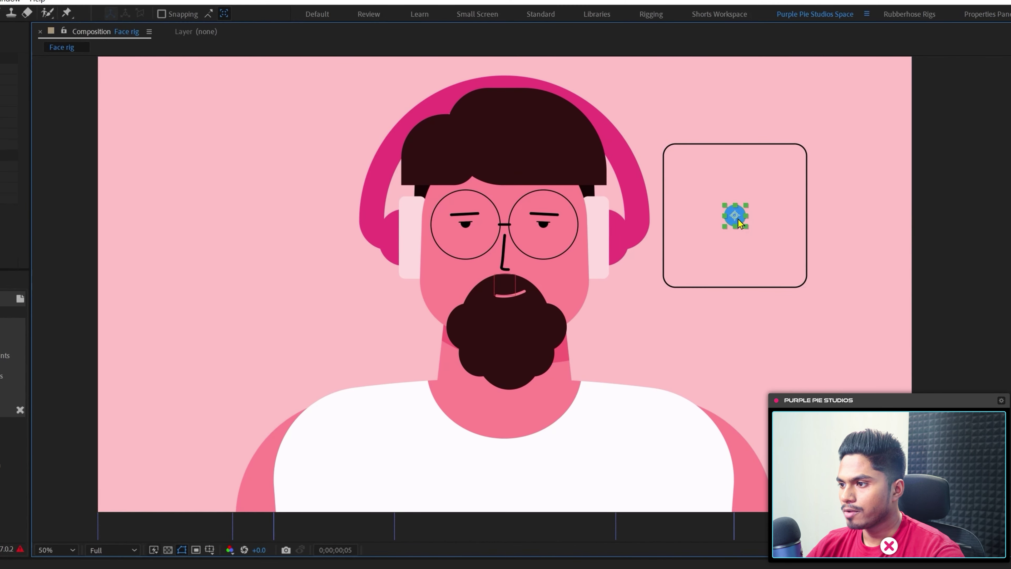
Test the horizontal head turn by moving the slider knob right, undoing each move.
drag(738, 220, 792, 221)
key(ctrl+z)
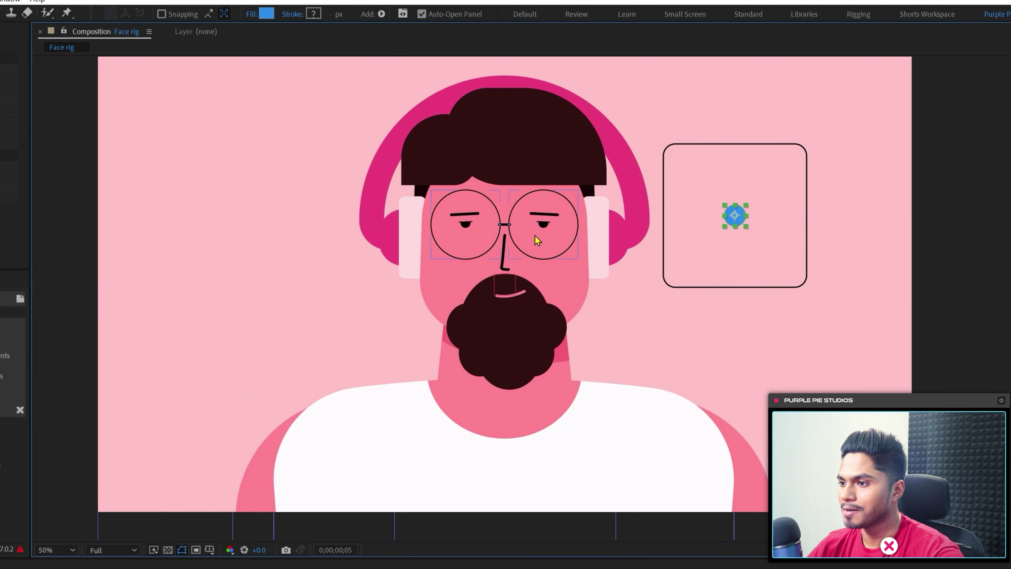
drag(736, 215, 796, 215)
key(ctrl+z)
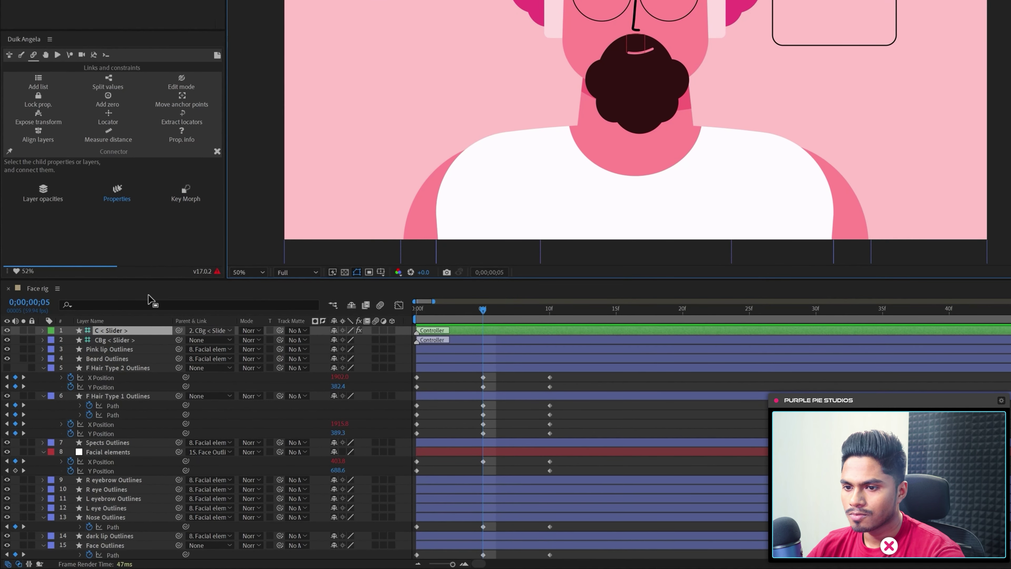
Restart the Connector with the existing C < Slider > layer as the control and set its axis to Y.
click(217, 152)
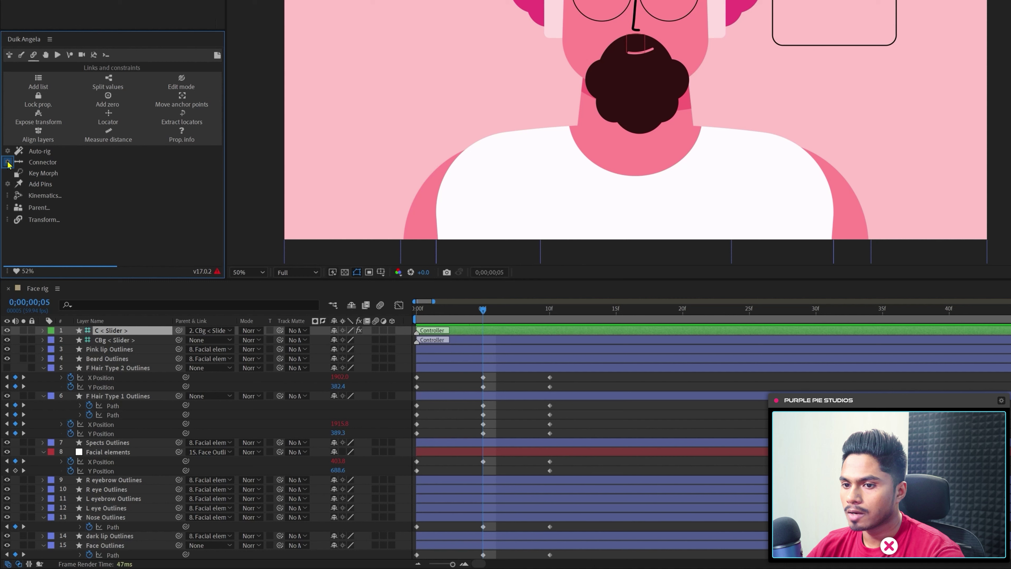
click(16, 163)
click(111, 334)
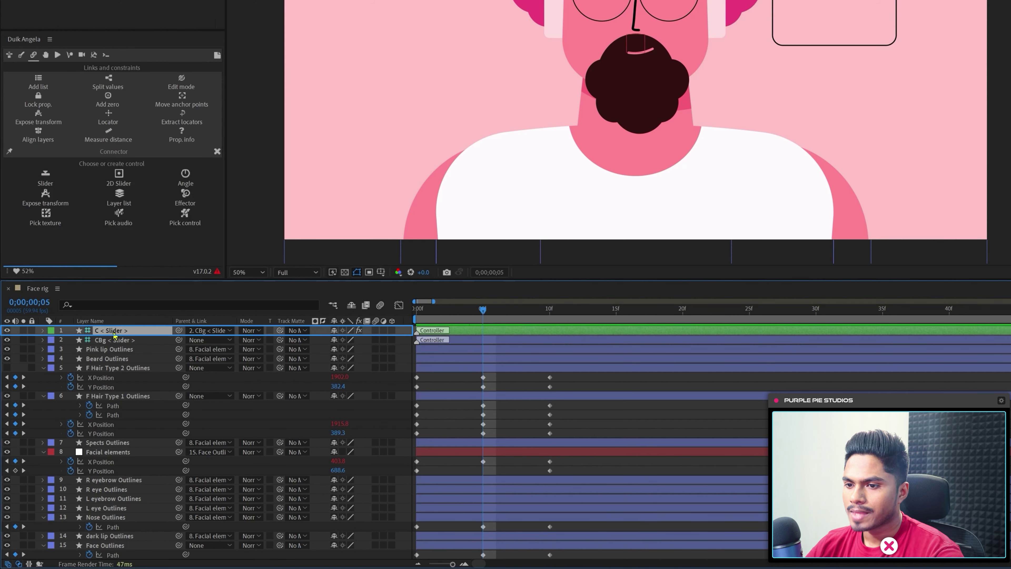
click(187, 221)
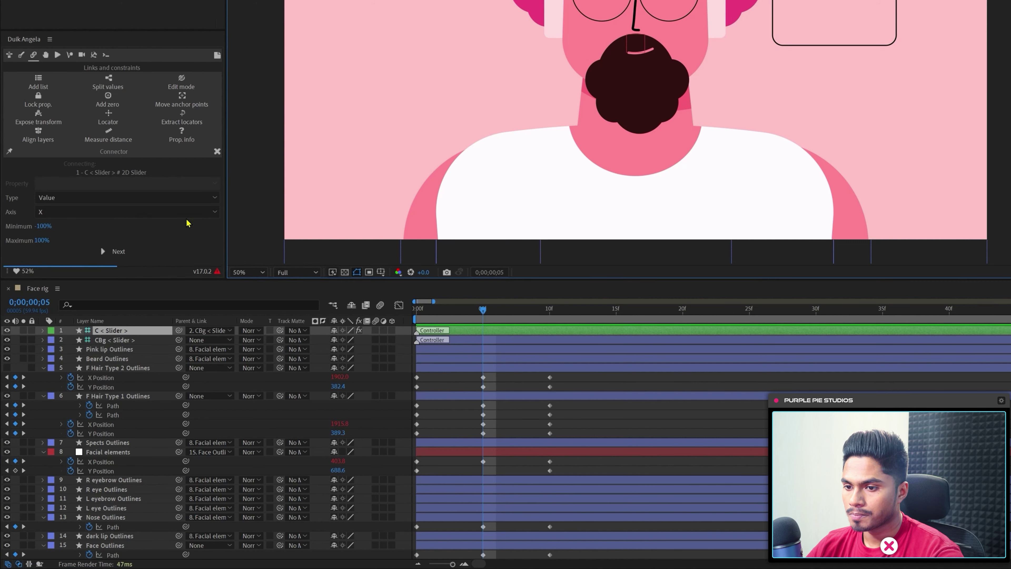
click(59, 215)
click(40, 234)
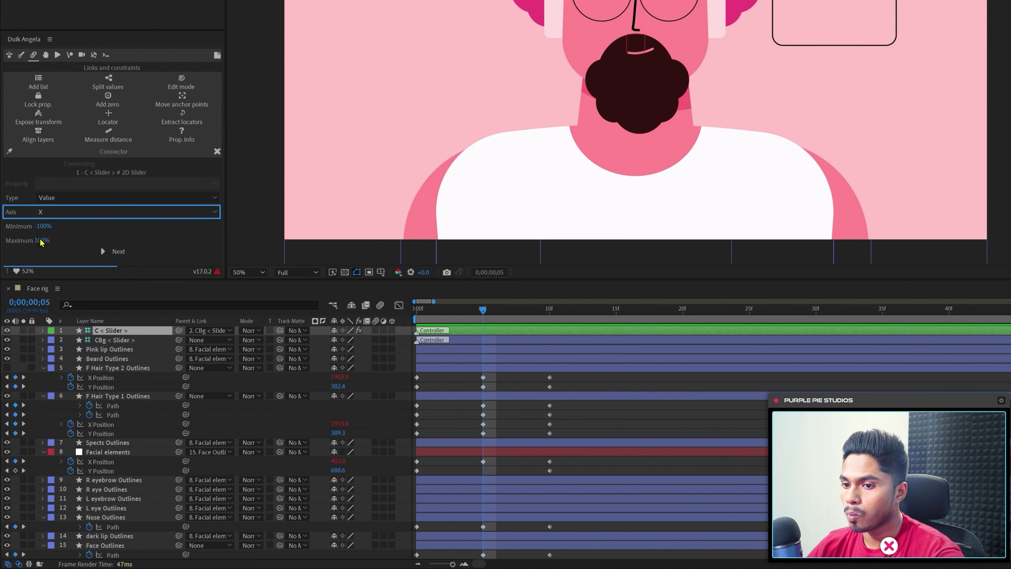
Select the Y Position keyframes of F Hair Type 2, F Hair Type 1 and Facial elements, plus the Nose Outlines Path keyframes.
click(332, 407)
click(120, 387)
ctrl+click(105, 434)
scroll(435, 492, down, 2)
shift+drag(565, 419, 408, 412)
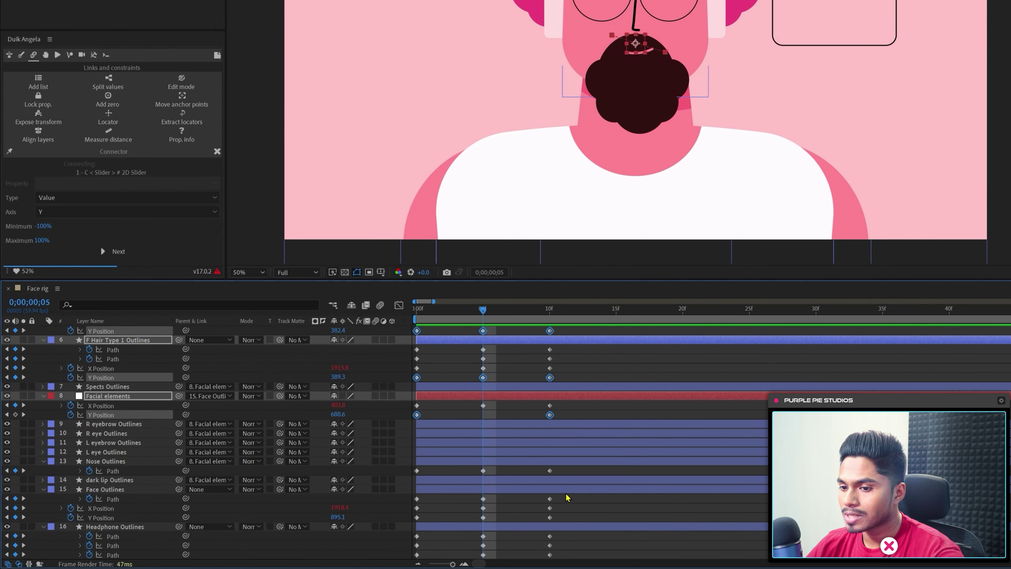
shift+drag(558, 477, 407, 469)
Add the Y Position keyframes of the face, headphone, both back hair, both ear and Shape Layer layers to the selection.
scroll(458, 517, down, 3)
shift+drag(558, 521, 407, 506)
scroll(517, 506, down, 3)
shift+drag(557, 452, 406, 459)
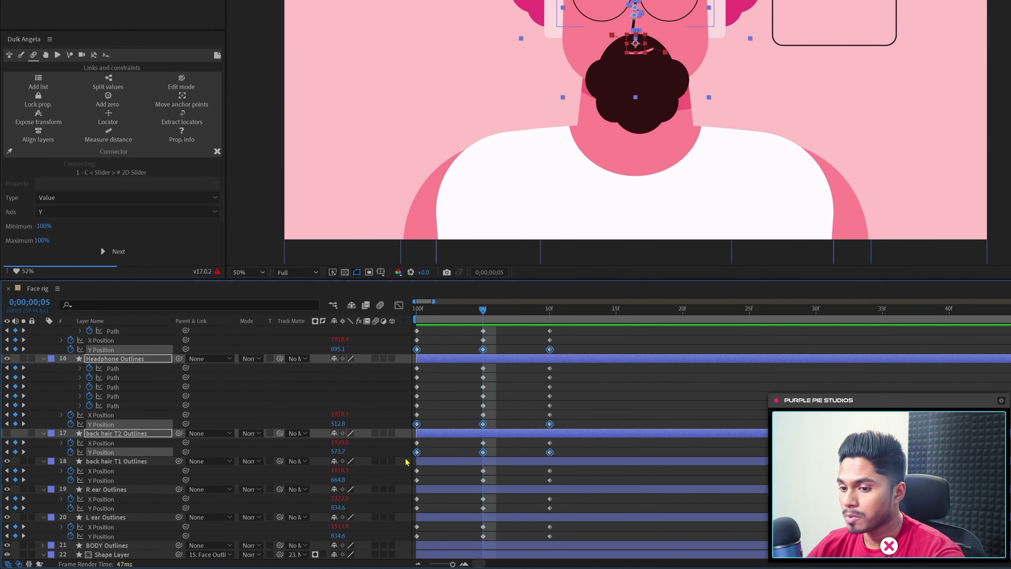
shift+drag(556, 481, 407, 484)
drag(412, 506, 565, 526)
scroll(379, 540, down, 2)
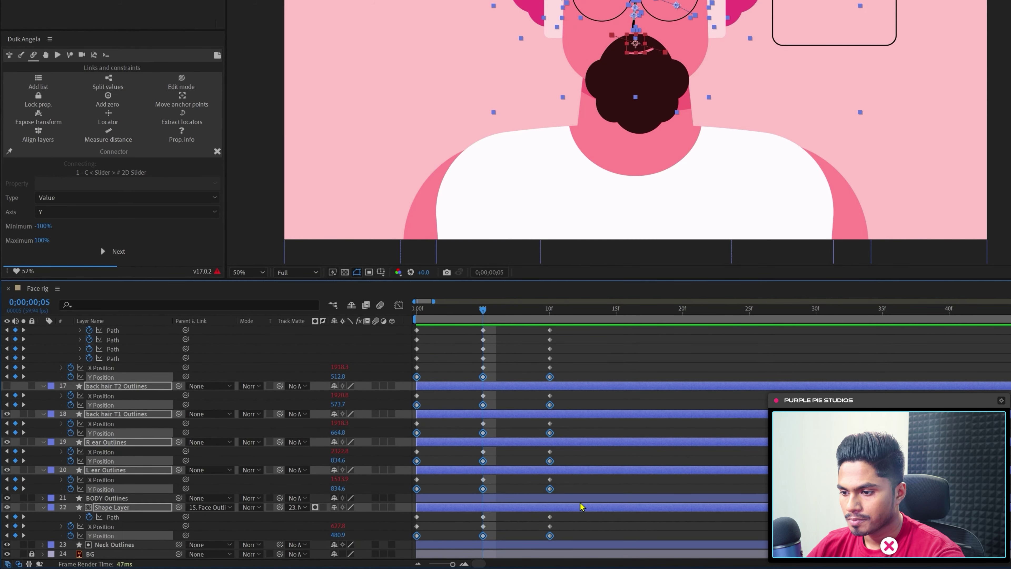
Connect the selected properties to the 2D slider's Y axis with the range -100% to 100%.
scroll(574, 500, up, 8)
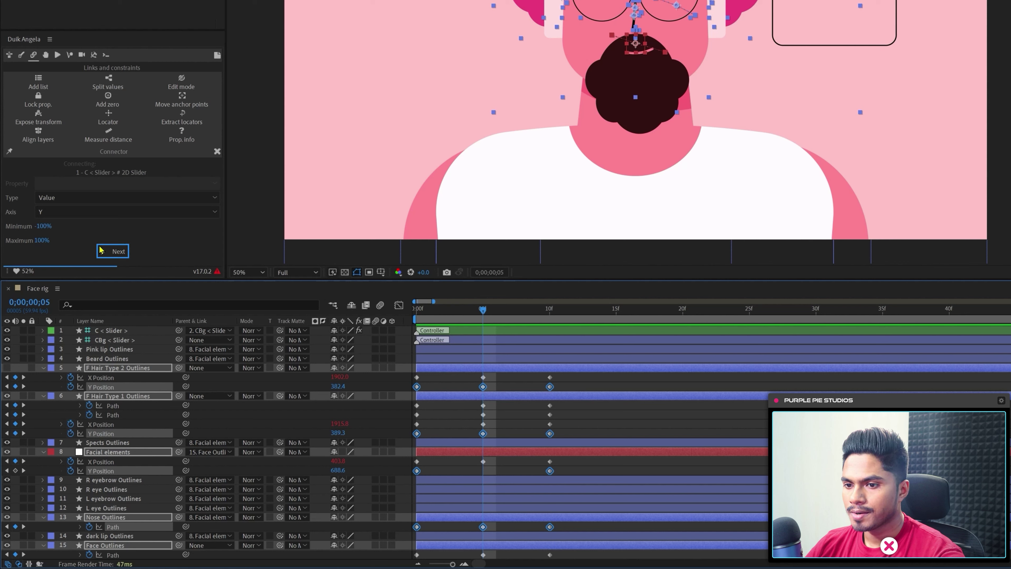
click(106, 252)
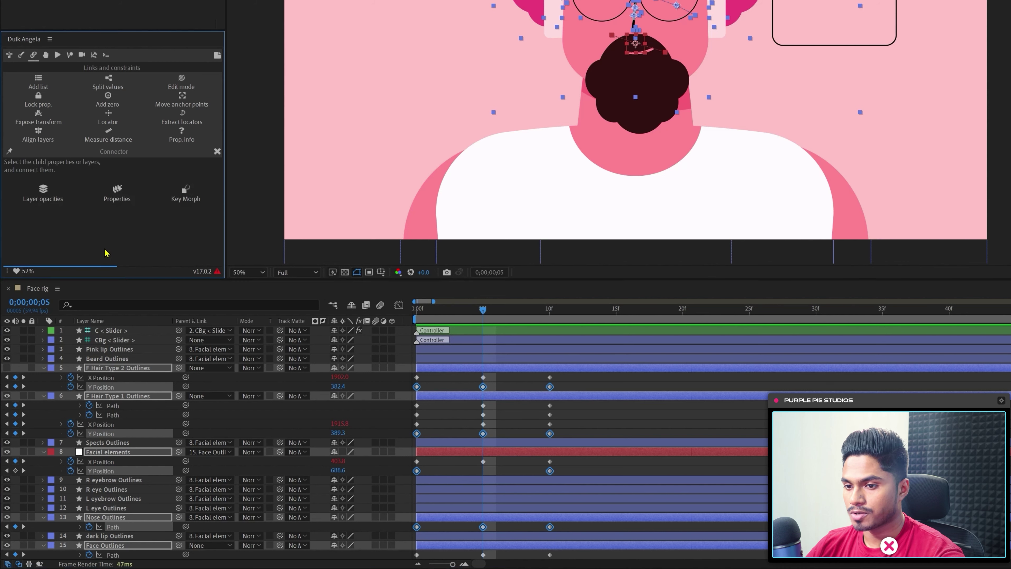
click(117, 191)
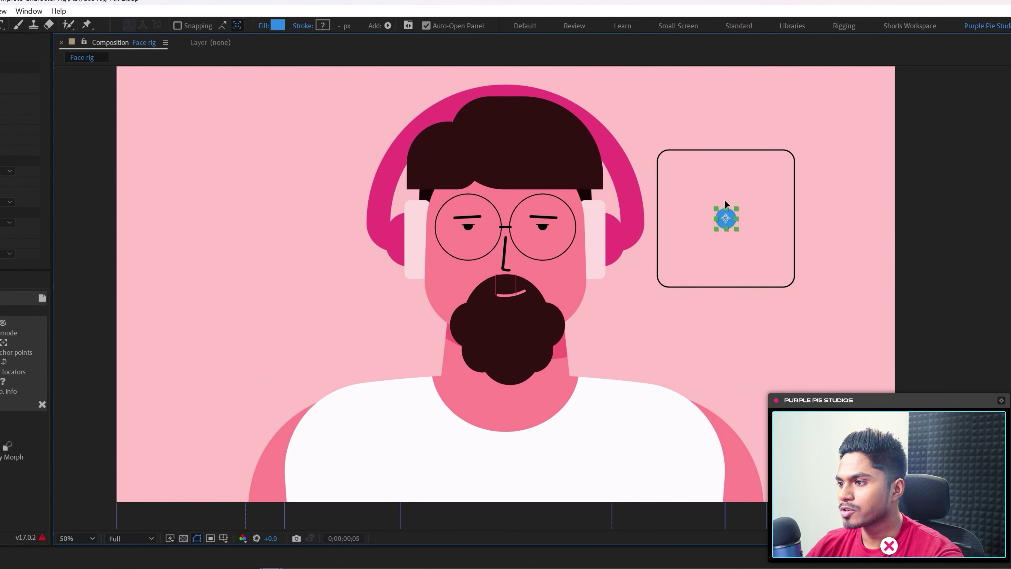
Test the two-axis head turn by animating the slider knob from the centre at frame 5 to its box's upper-right corner at frame 14.
drag(725, 200, 684, 223)
key(ctrl+z)
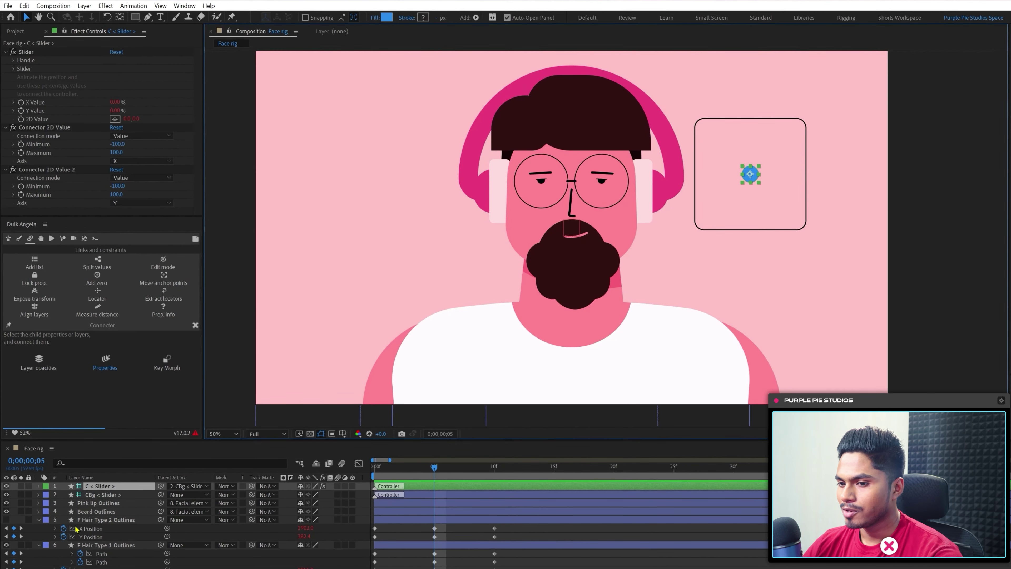
key(p)
click(63, 494)
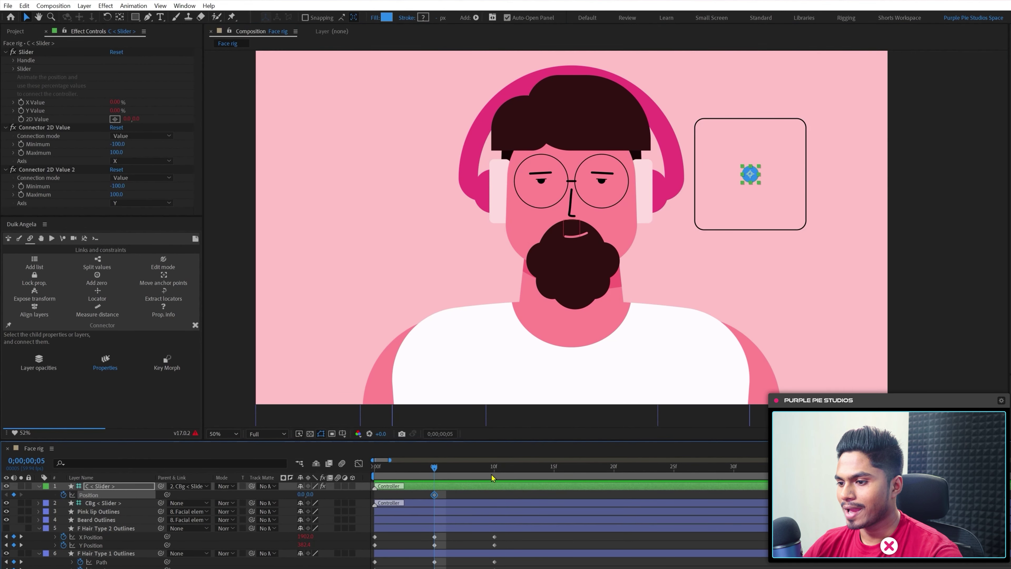
click(542, 469)
drag(750, 175, 793, 126)
click(433, 468)
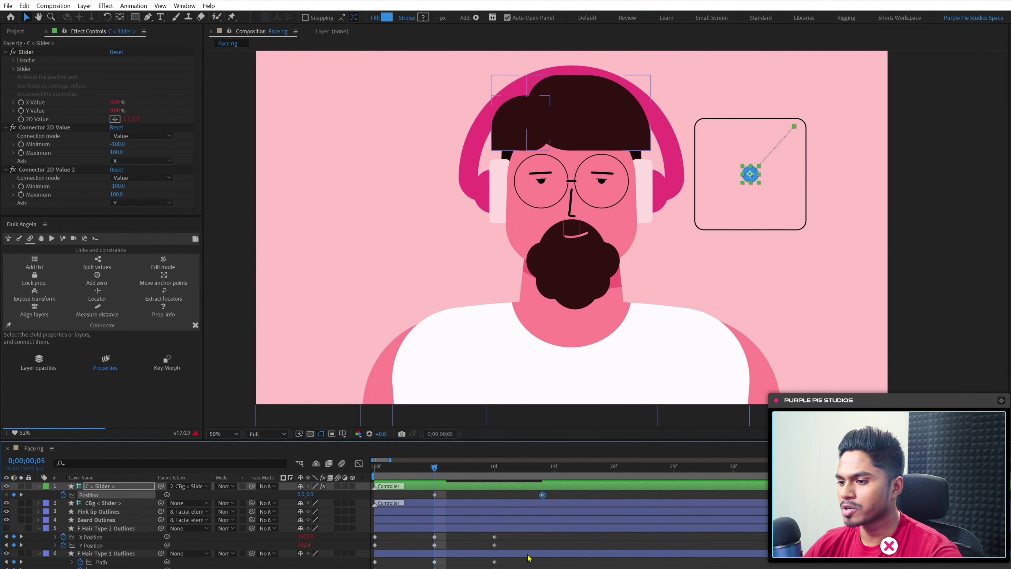
click(531, 547)
key(space)
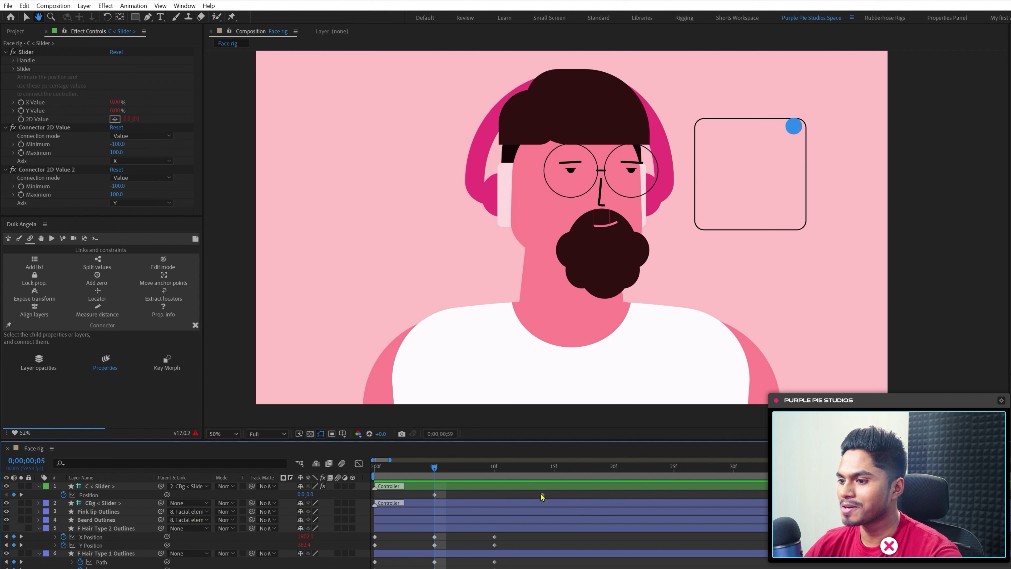
click(543, 476)
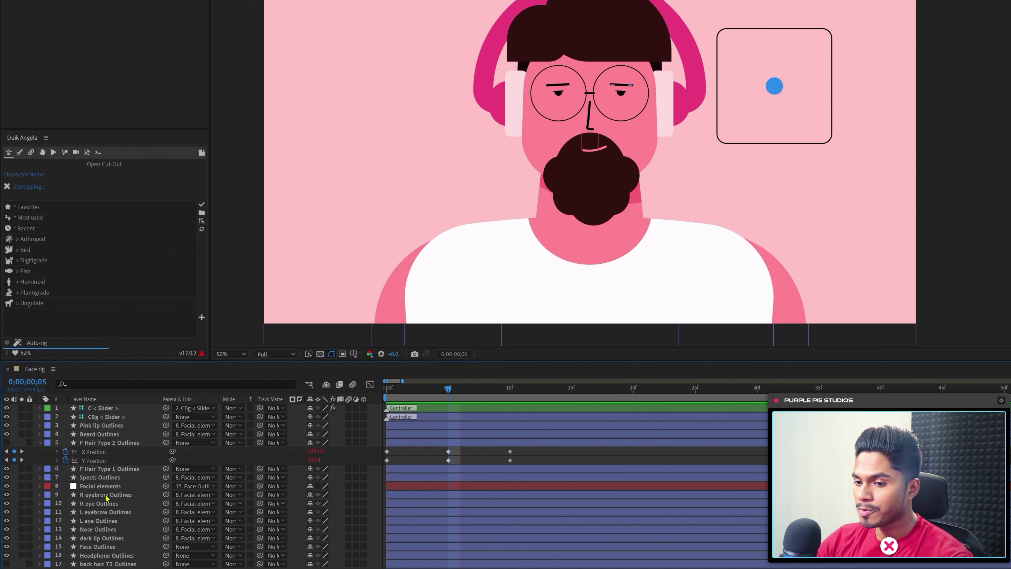
Give the R eyebrow, R eye, L eyebrow and L eye layers the Pink label colour.
click(107, 496)
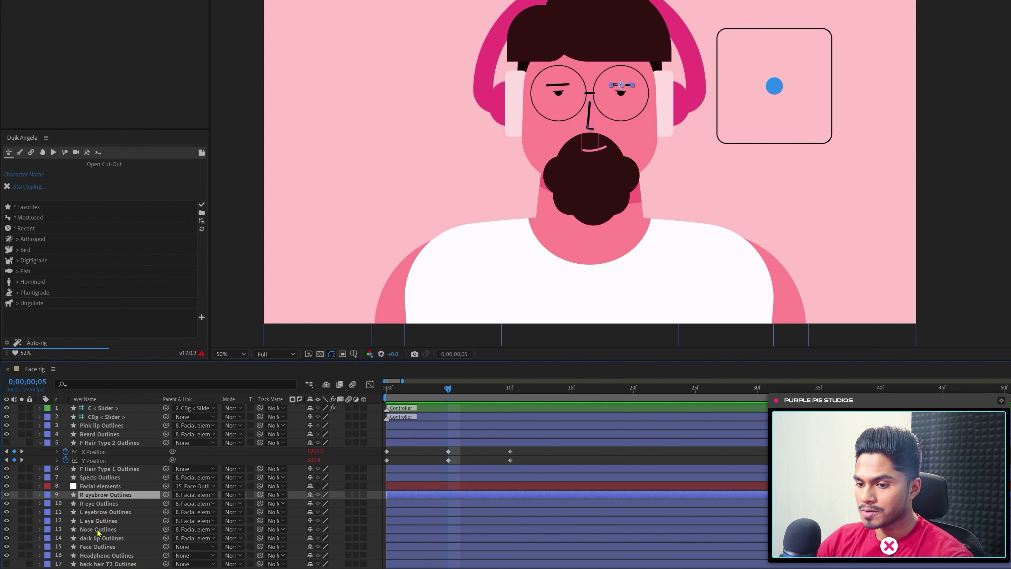
shift+click(99, 522)
click(48, 521)
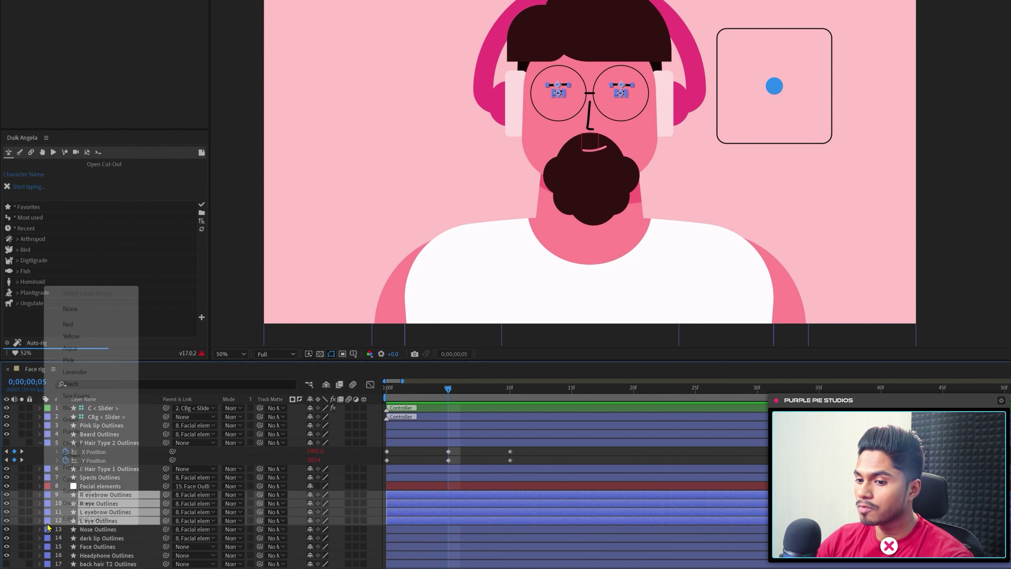
click(68, 361)
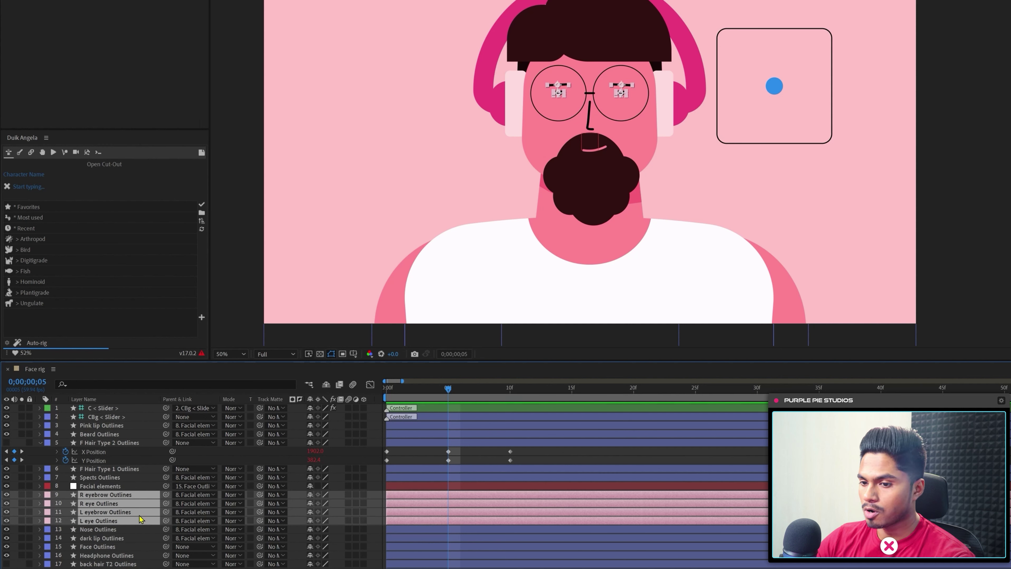
click(405, 455)
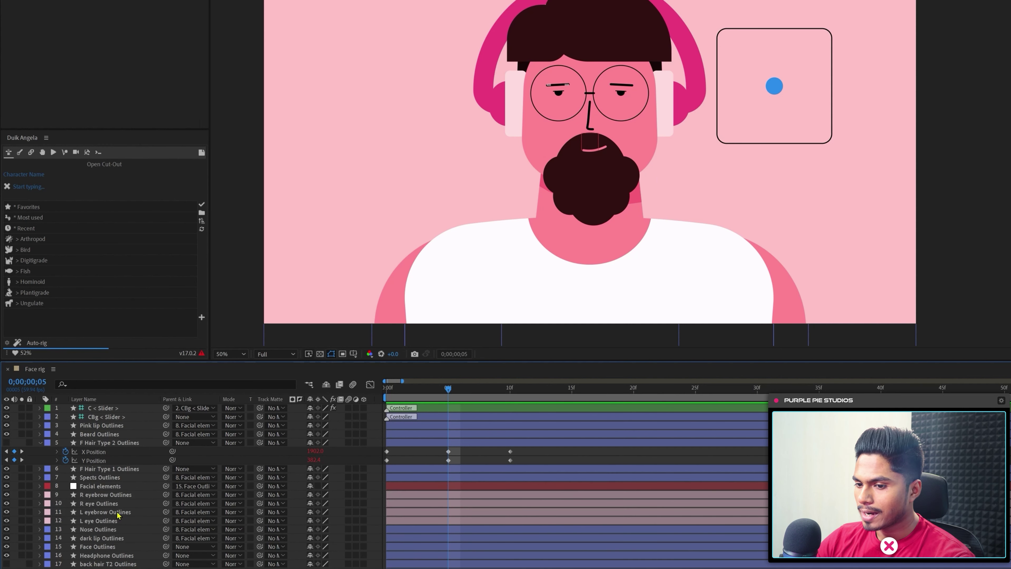
Add Scale keyframes to the R eye and L eye layers at frames 0 and 10.
click(96, 521)
ctrl+click(99, 504)
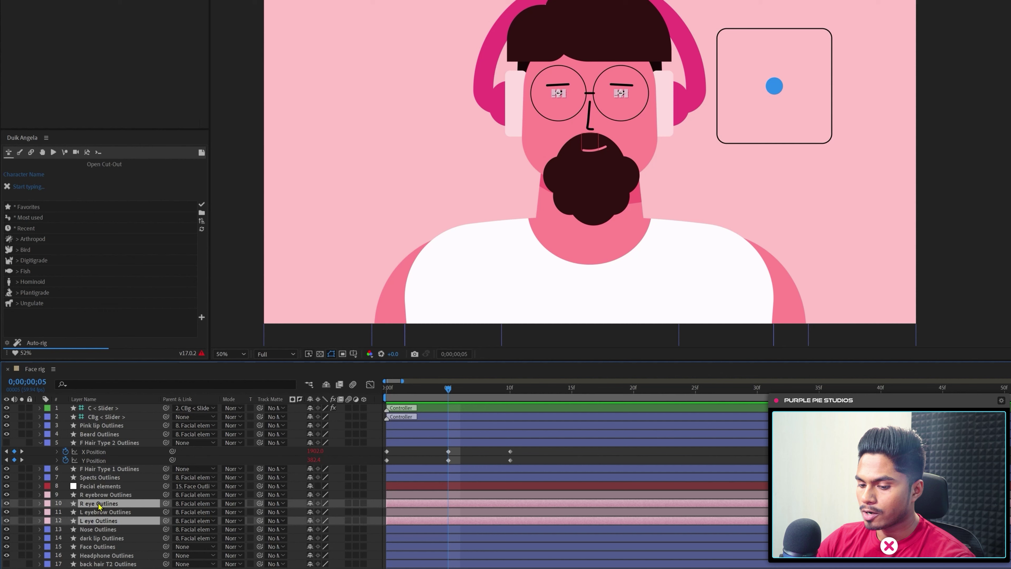
key(s)
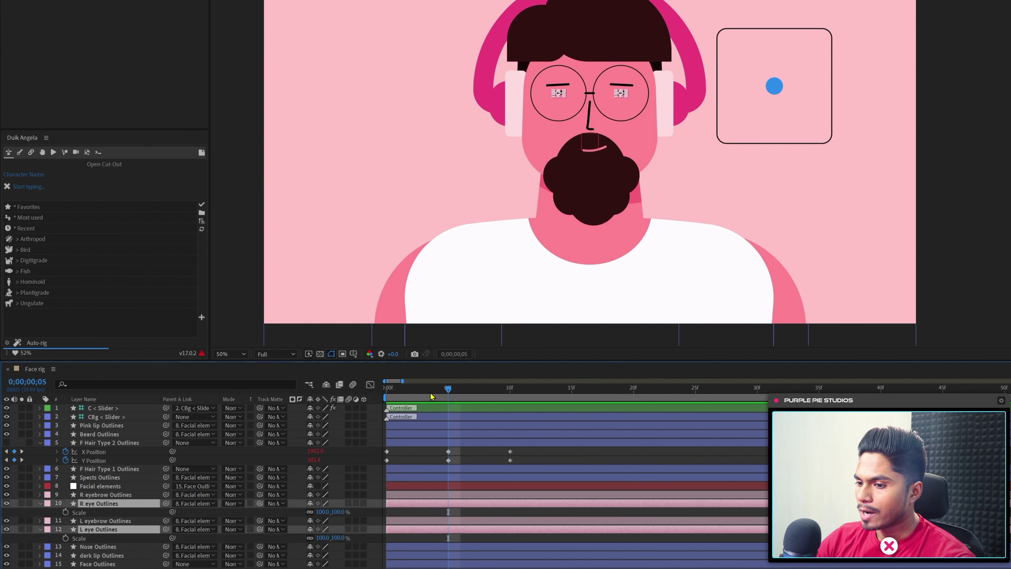
drag(427, 391, 367, 400)
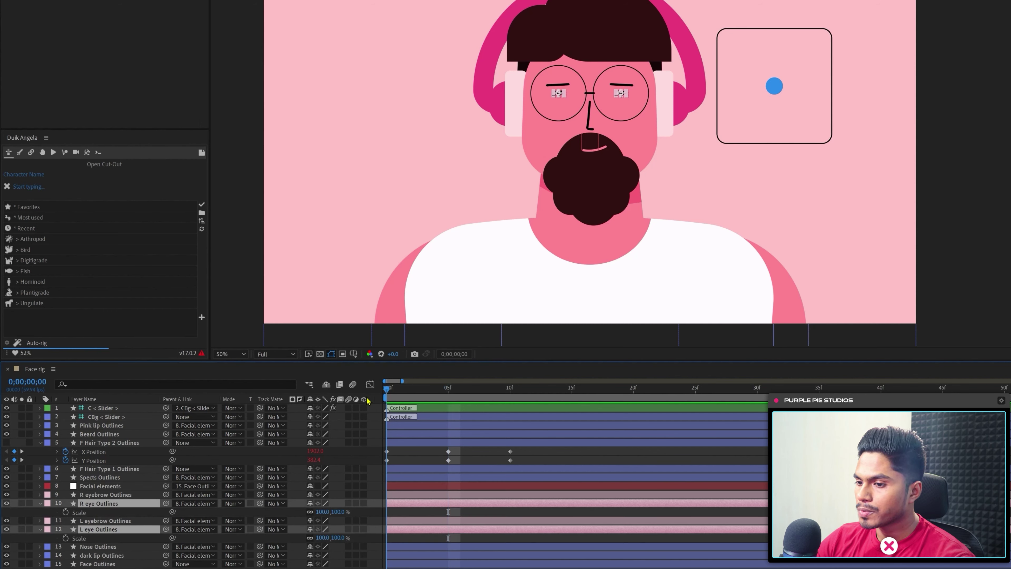
click(65, 512)
click(508, 397)
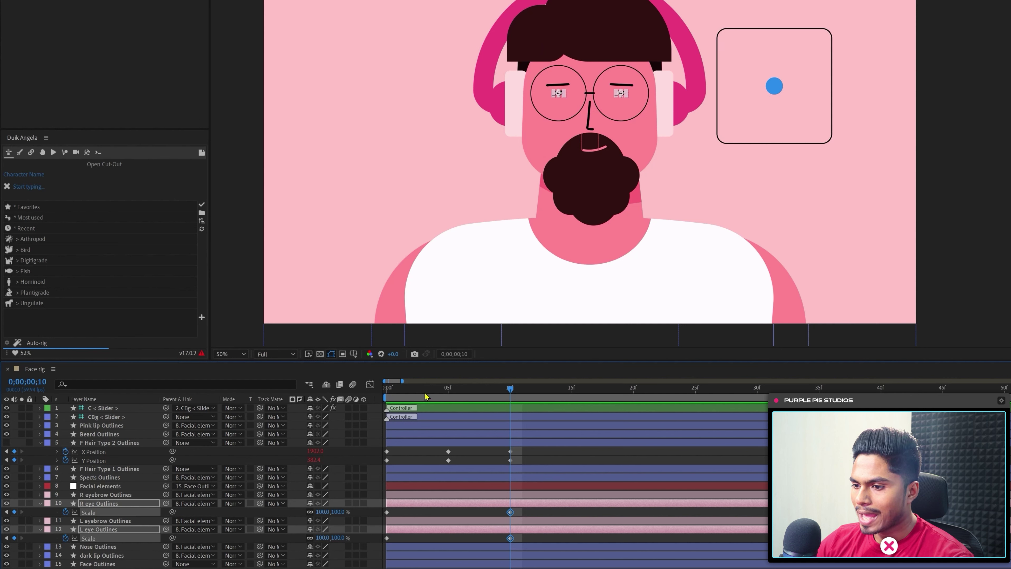
At frame 0, set the vertical scale of the R eye and L eye layers to 8% with the width kept at 100%.
key(Home)
click(413, 514)
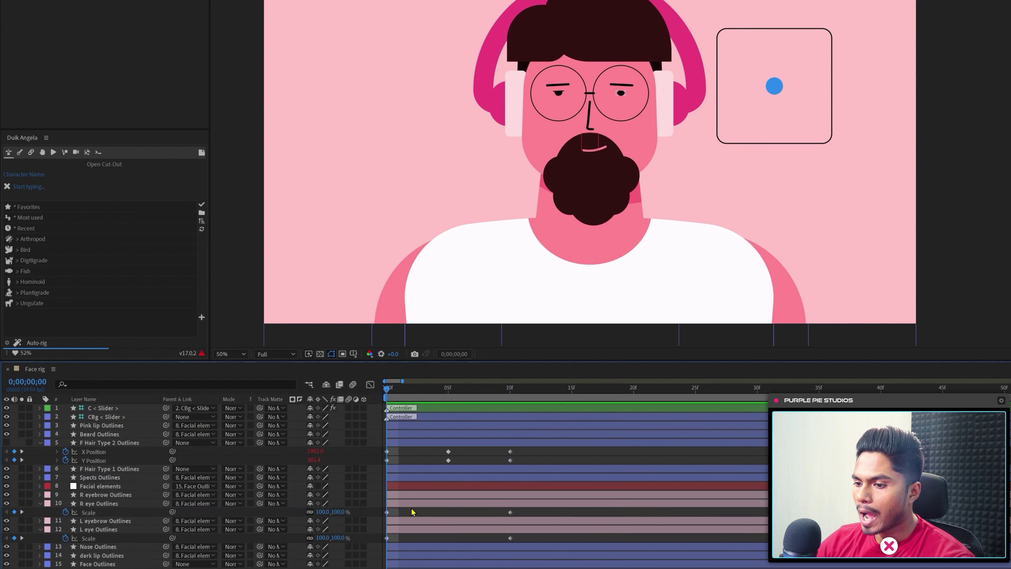
click(366, 513)
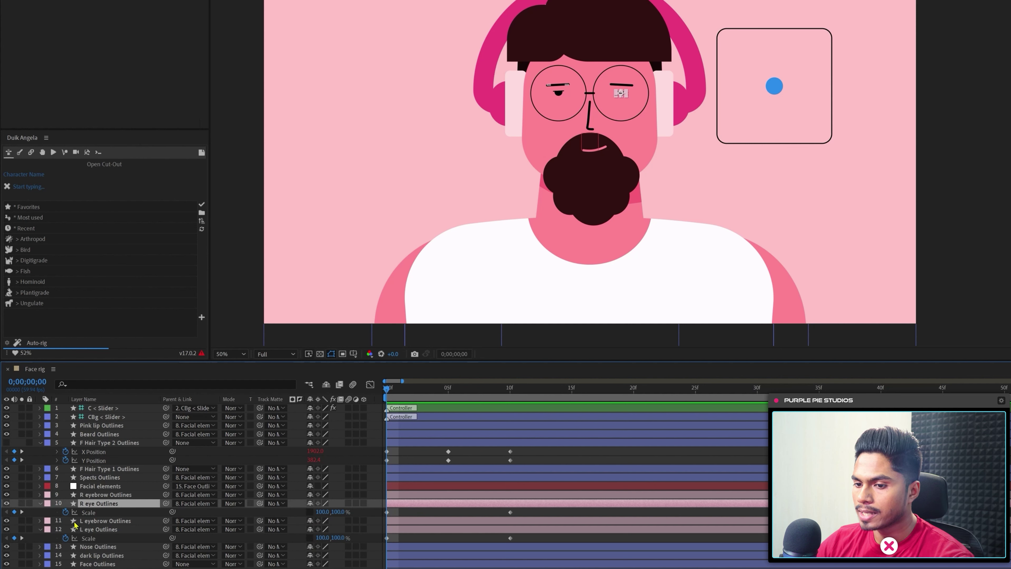
click(339, 513)
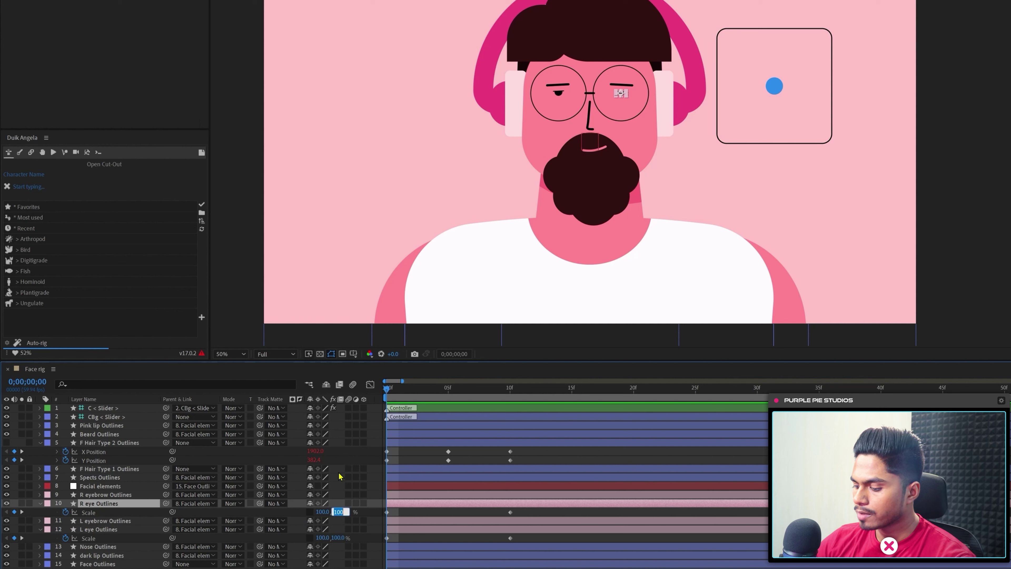
text(0)
key(Return)
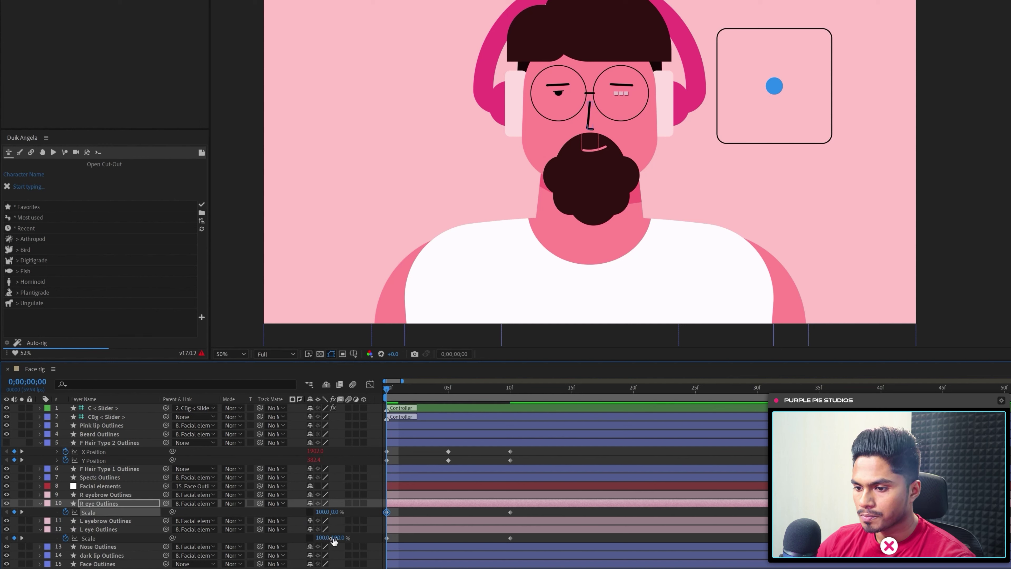
click(336, 513)
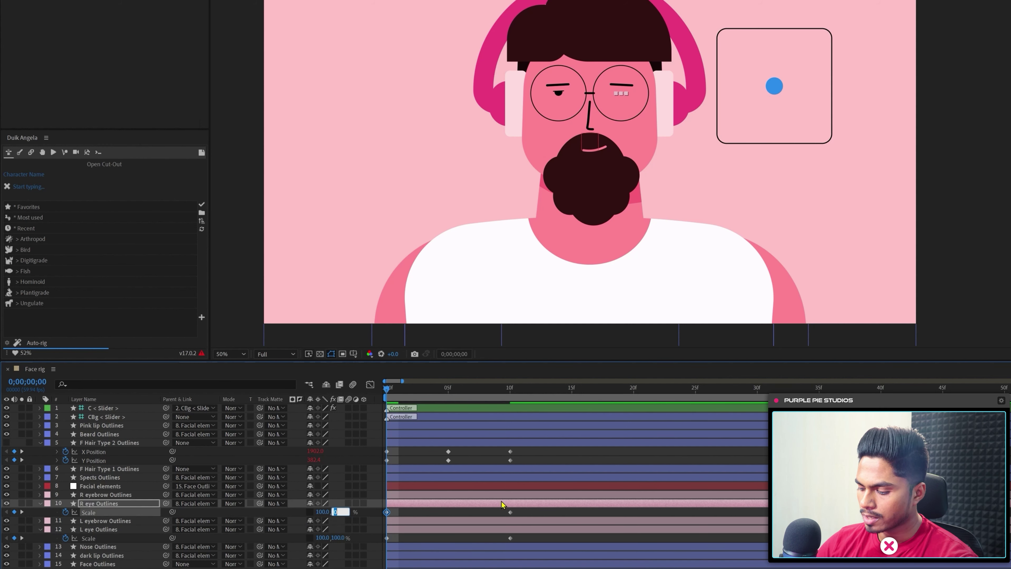
key(Return)
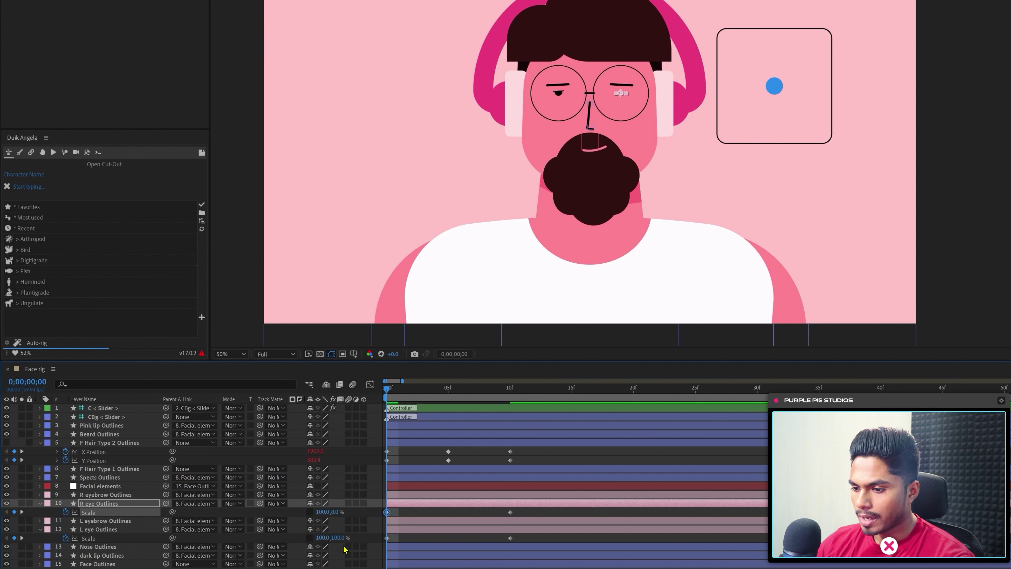
click(338, 538)
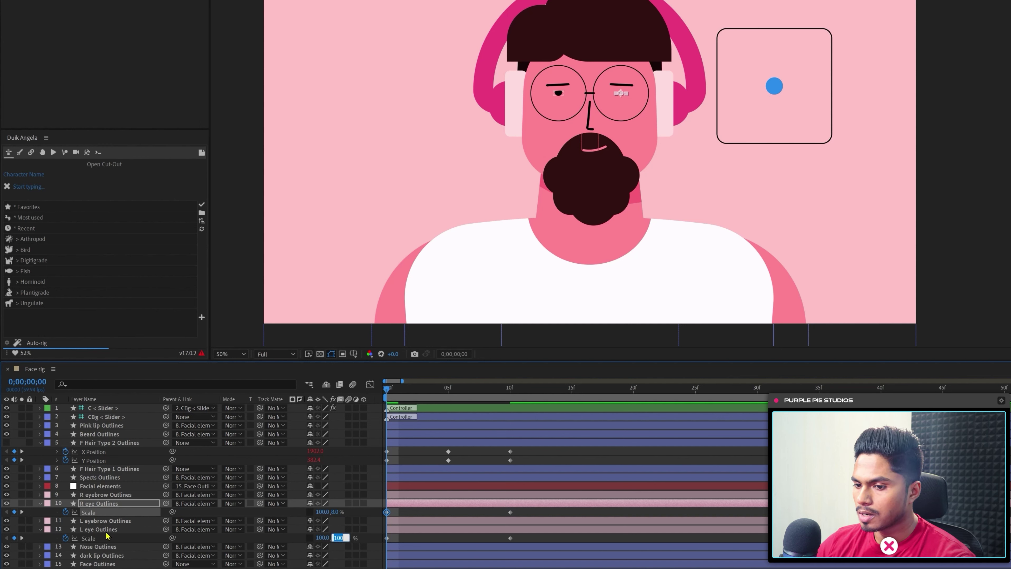
key(Return)
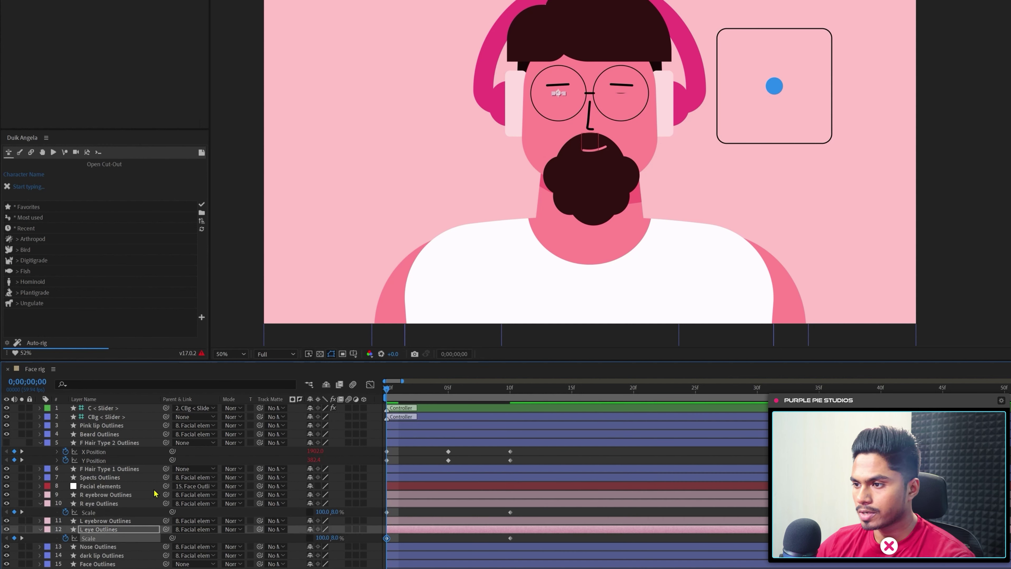
click(415, 466)
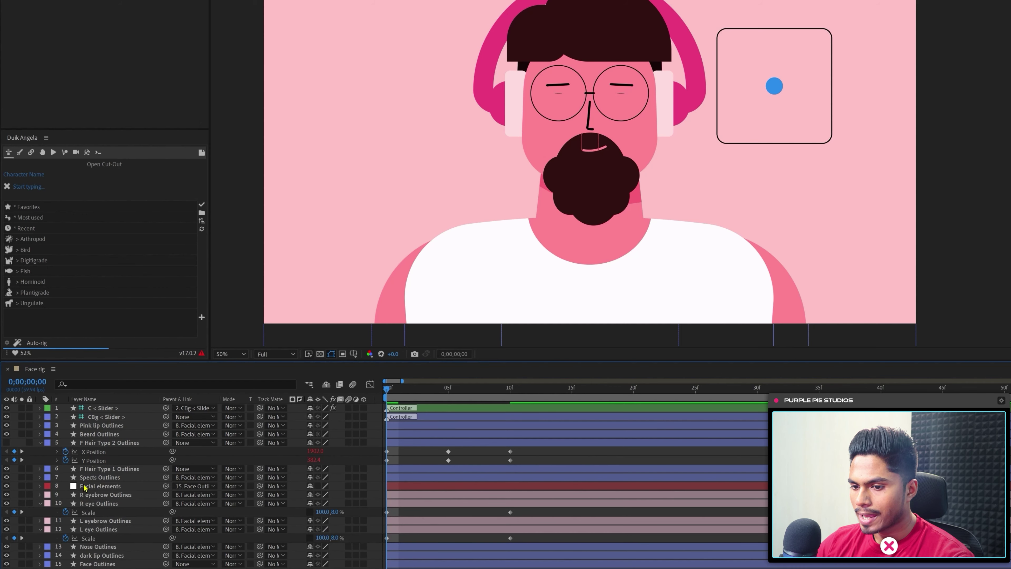
Keyframe the Position of both eyebrow layers at frames 0 and 10, lowering them to Y -269.9 at frame 0.
click(106, 495)
ctrl+click(100, 521)
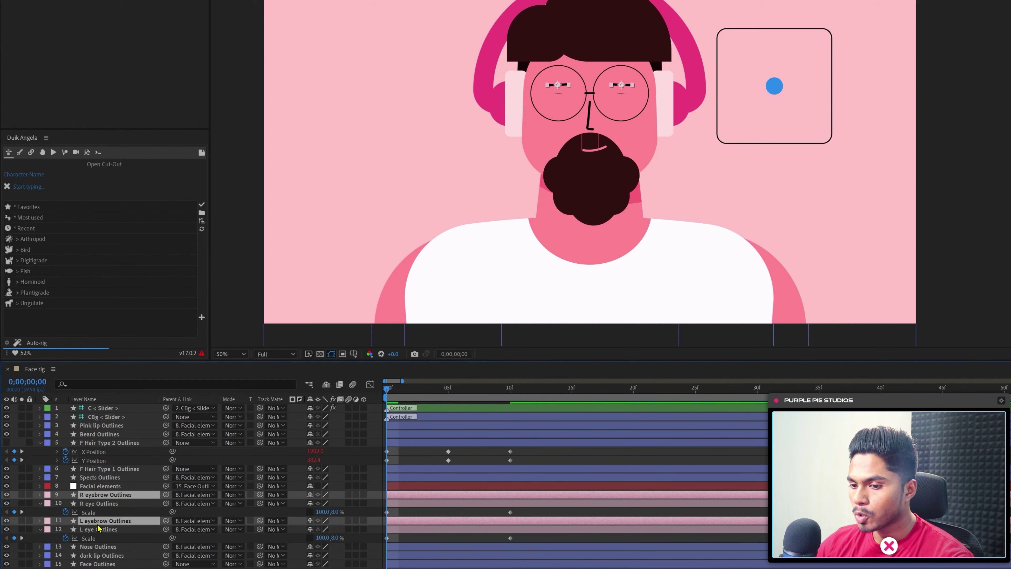
key(p)
click(65, 503)
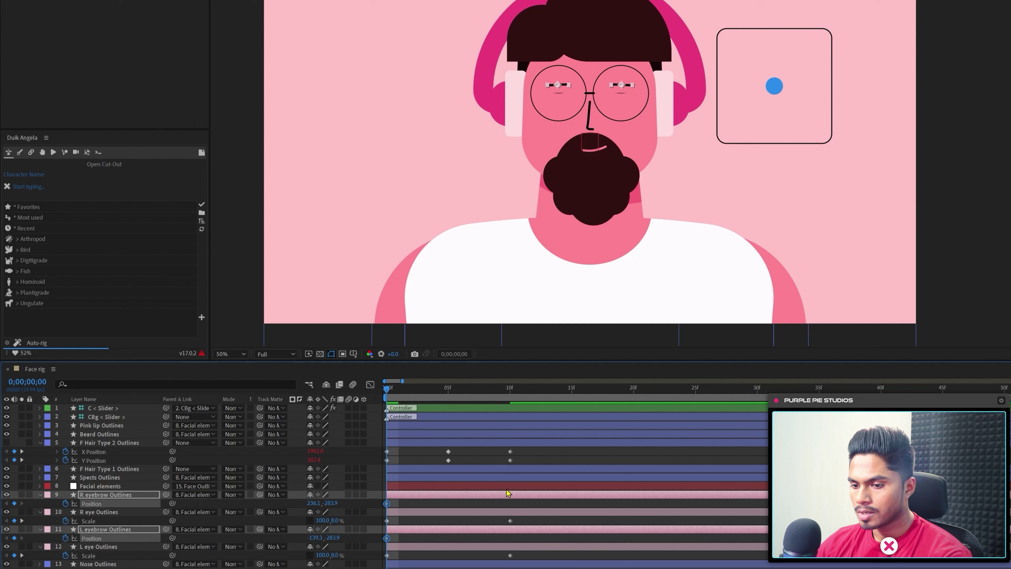
key(k)
key(k)
click(14, 503)
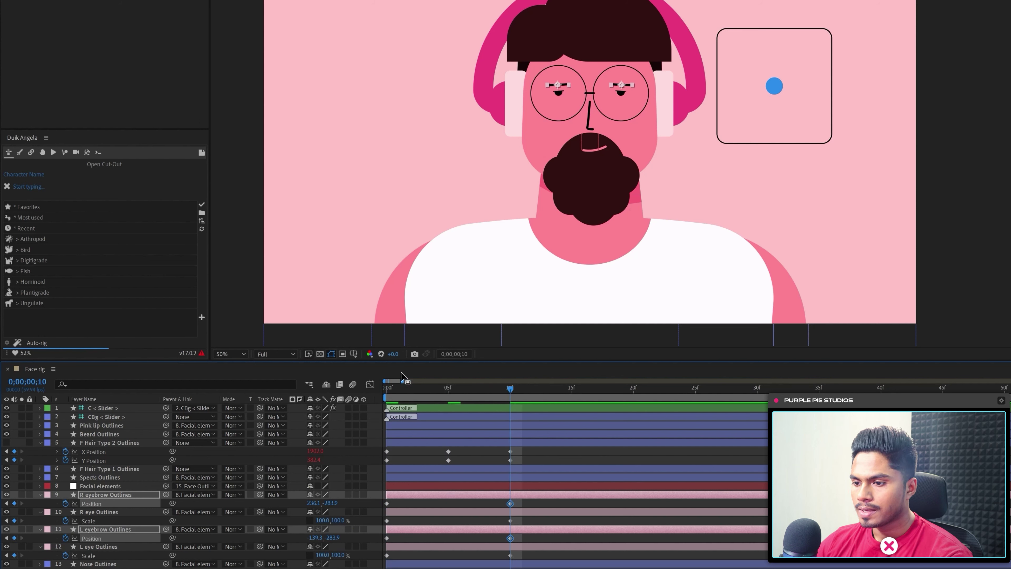
click(393, 399)
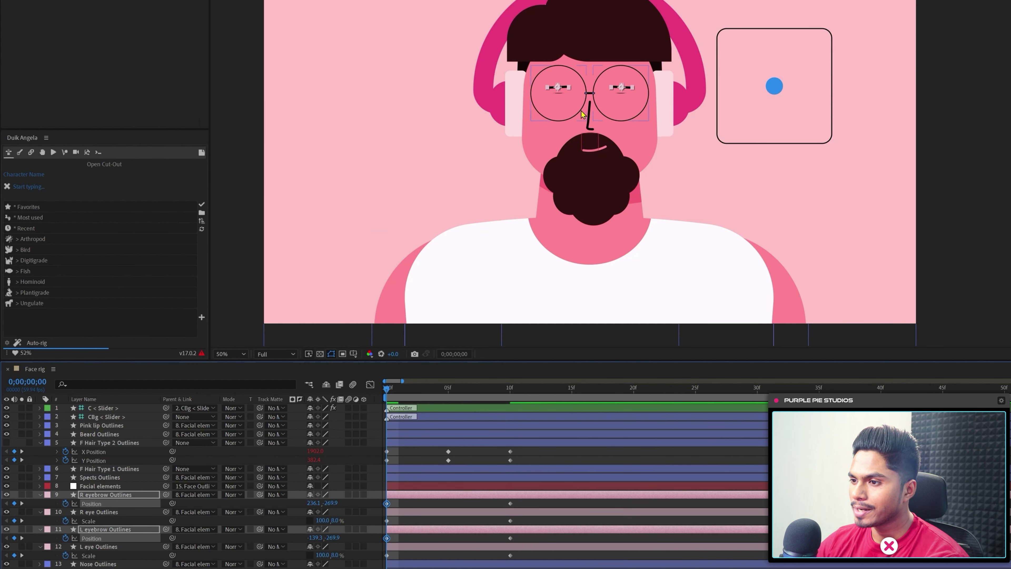
click(458, 507)
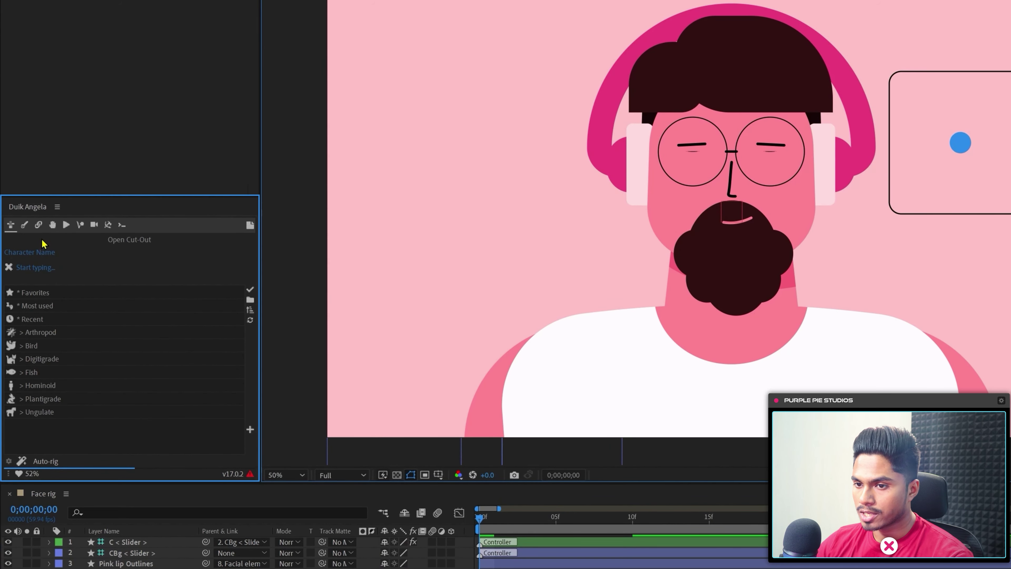
Create a Duik Connector slider control and place it directly below the 2D slider beside the face.
click(38, 225)
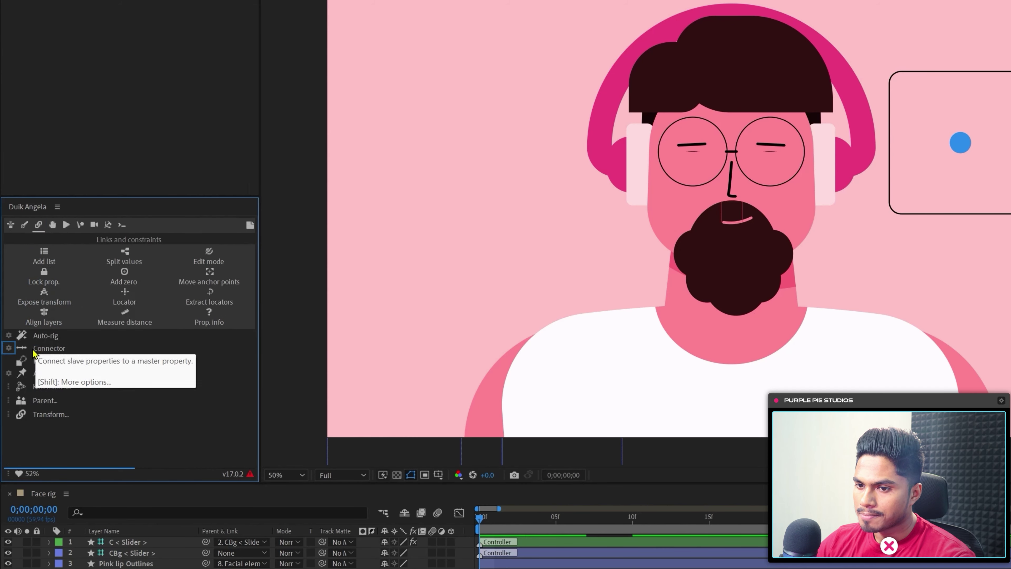
click(8, 348)
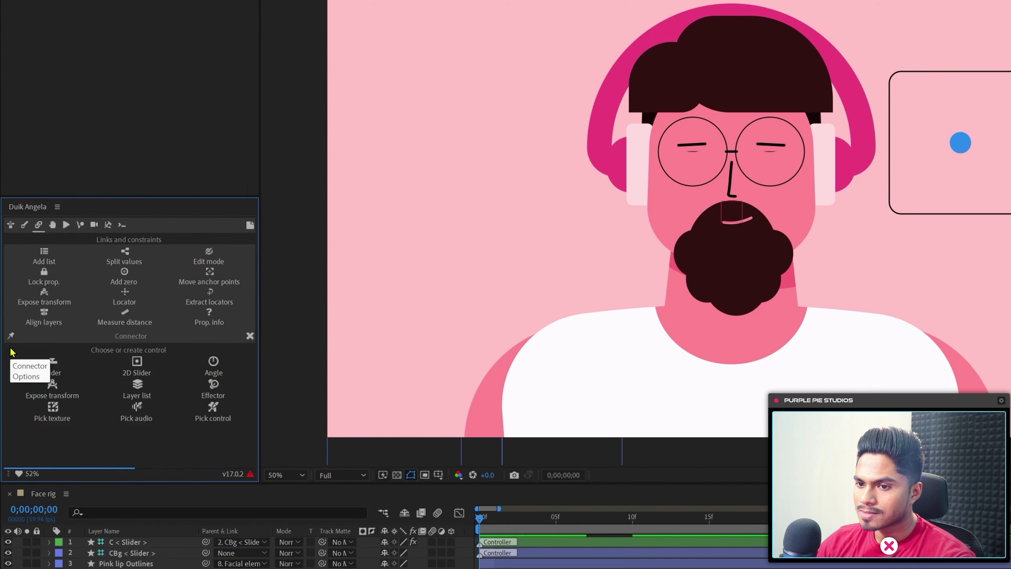
click(53, 375)
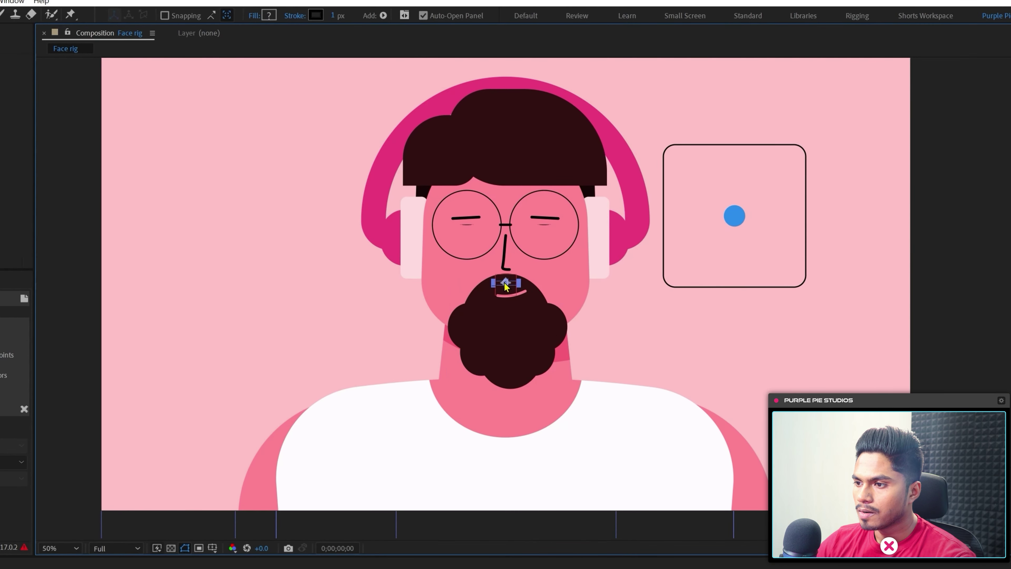
drag(579, 281, 764, 310)
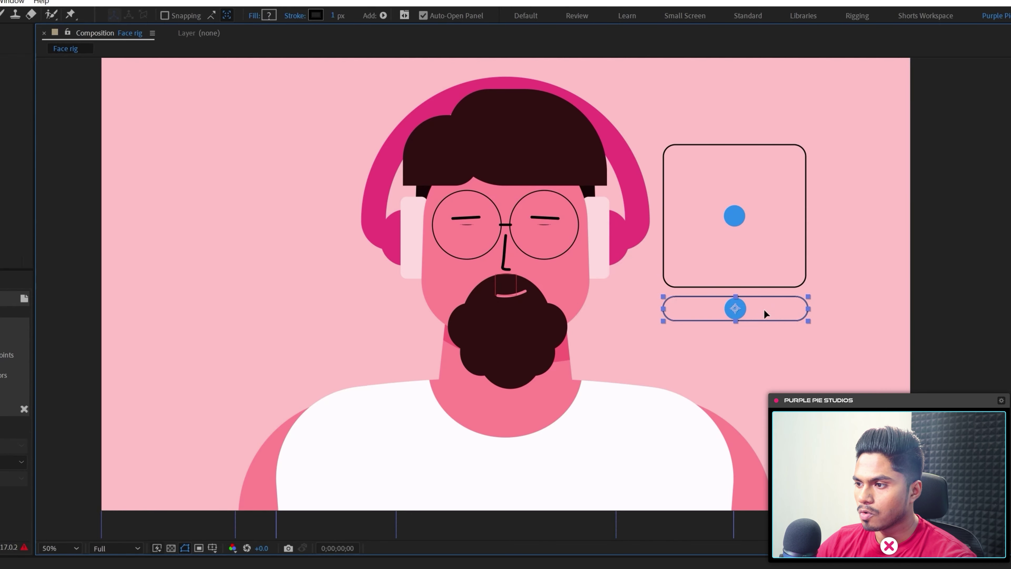
Connect both eyebrows' Position keyframes and both eyes' Scale keyframes to the new slider as properties, and test the slider across its range.
click(543, 464)
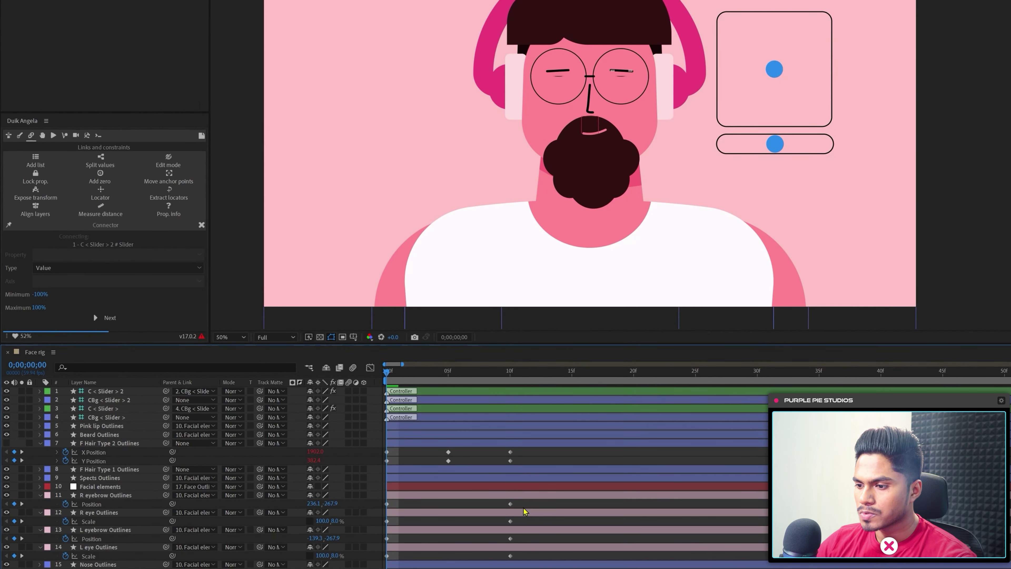
drag(524, 509, 378, 544)
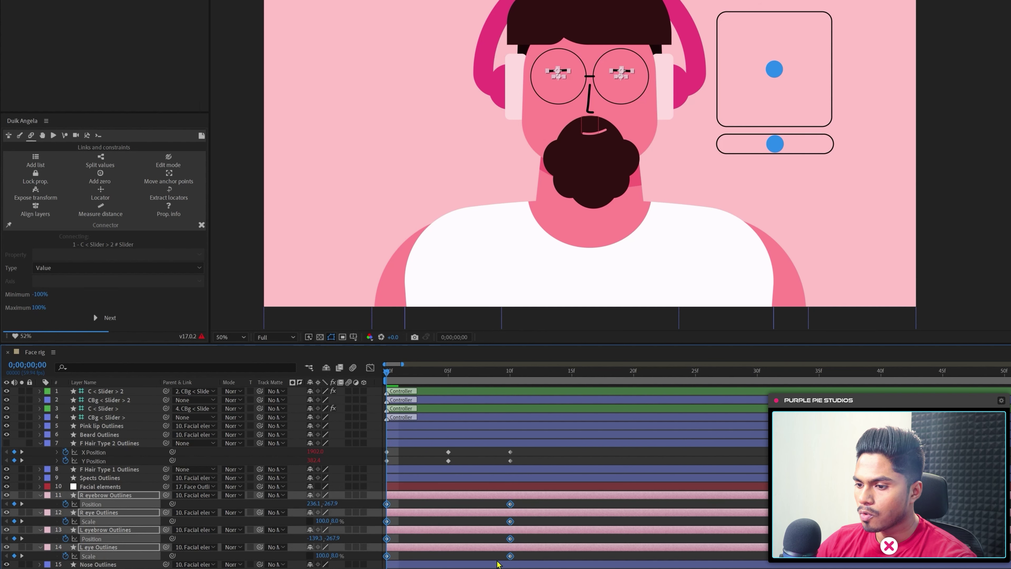
click(107, 317)
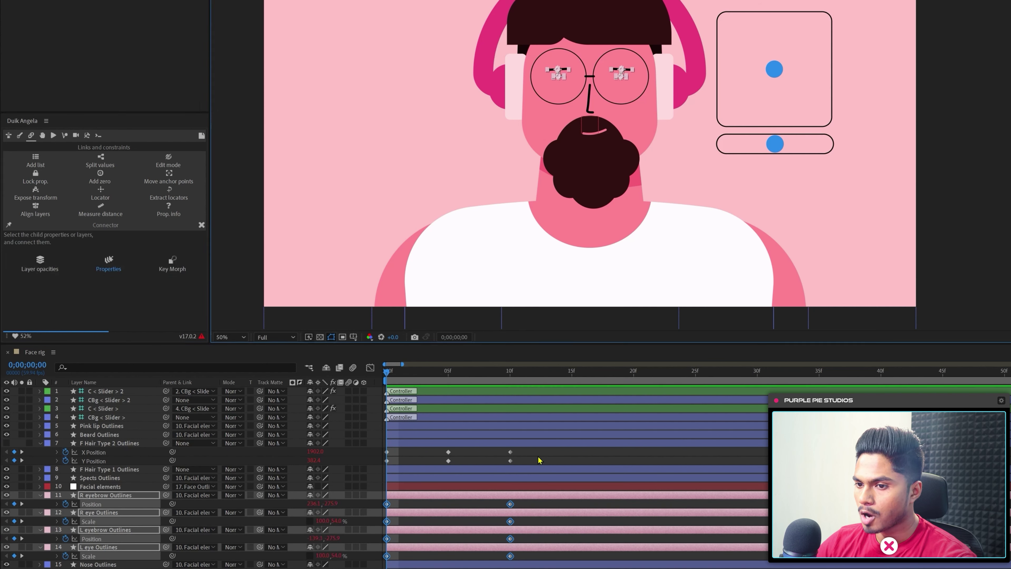
drag(778, 142, 832, 139)
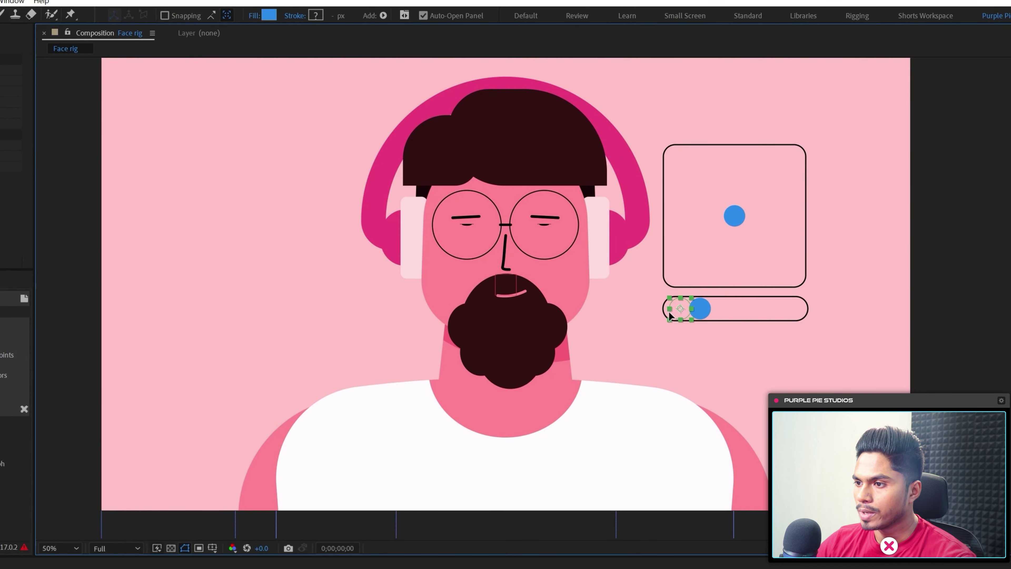
drag(669, 312, 796, 307)
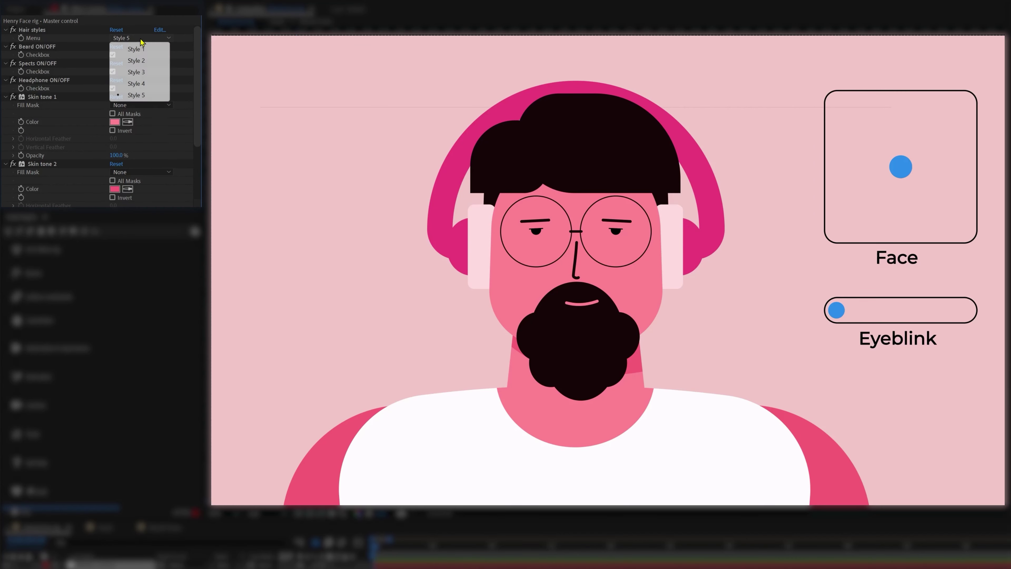
Preview the master control's hair styles from Style 1 through Style 5, ending on Style 5.
click(138, 49)
click(140, 38)
click(137, 61)
click(137, 72)
click(139, 38)
click(137, 83)
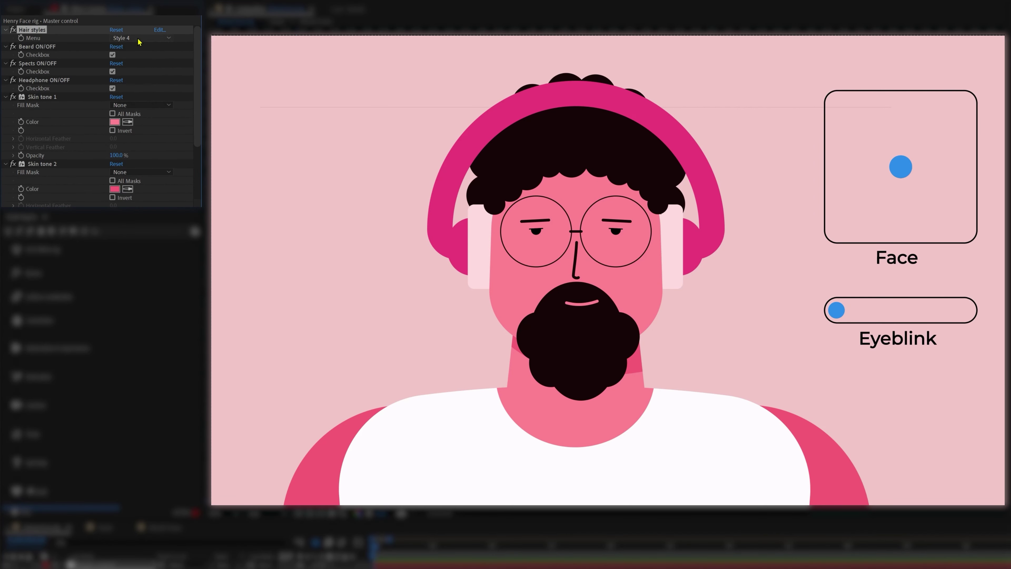
click(141, 38)
click(137, 95)
Toggle the beard, spects and headphone off and on again in the master control, and open the Skin tone 1 colour.
click(113, 55)
click(113, 55)
click(112, 71)
click(112, 71)
click(111, 88)
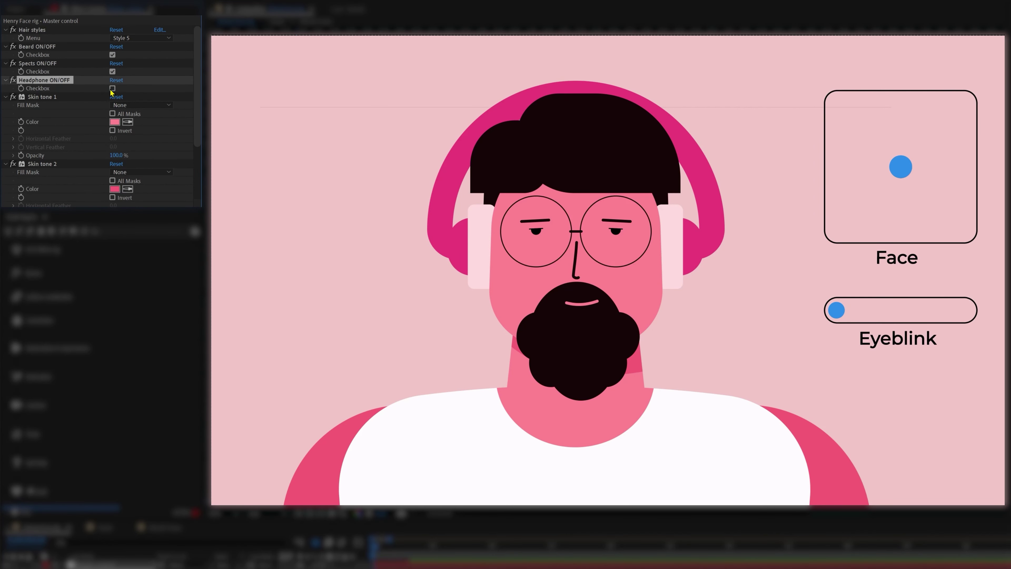
click(111, 88)
click(114, 122)
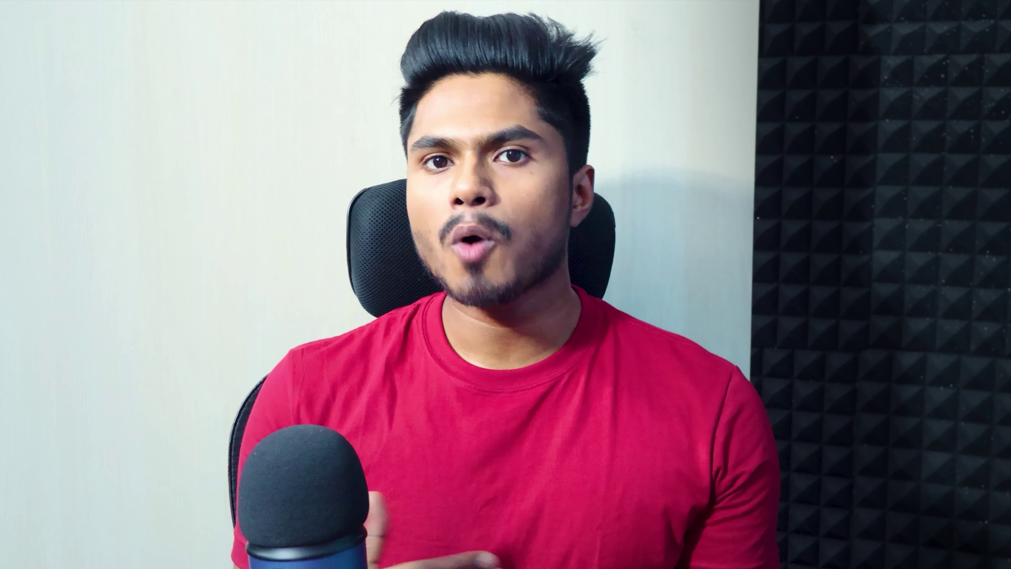